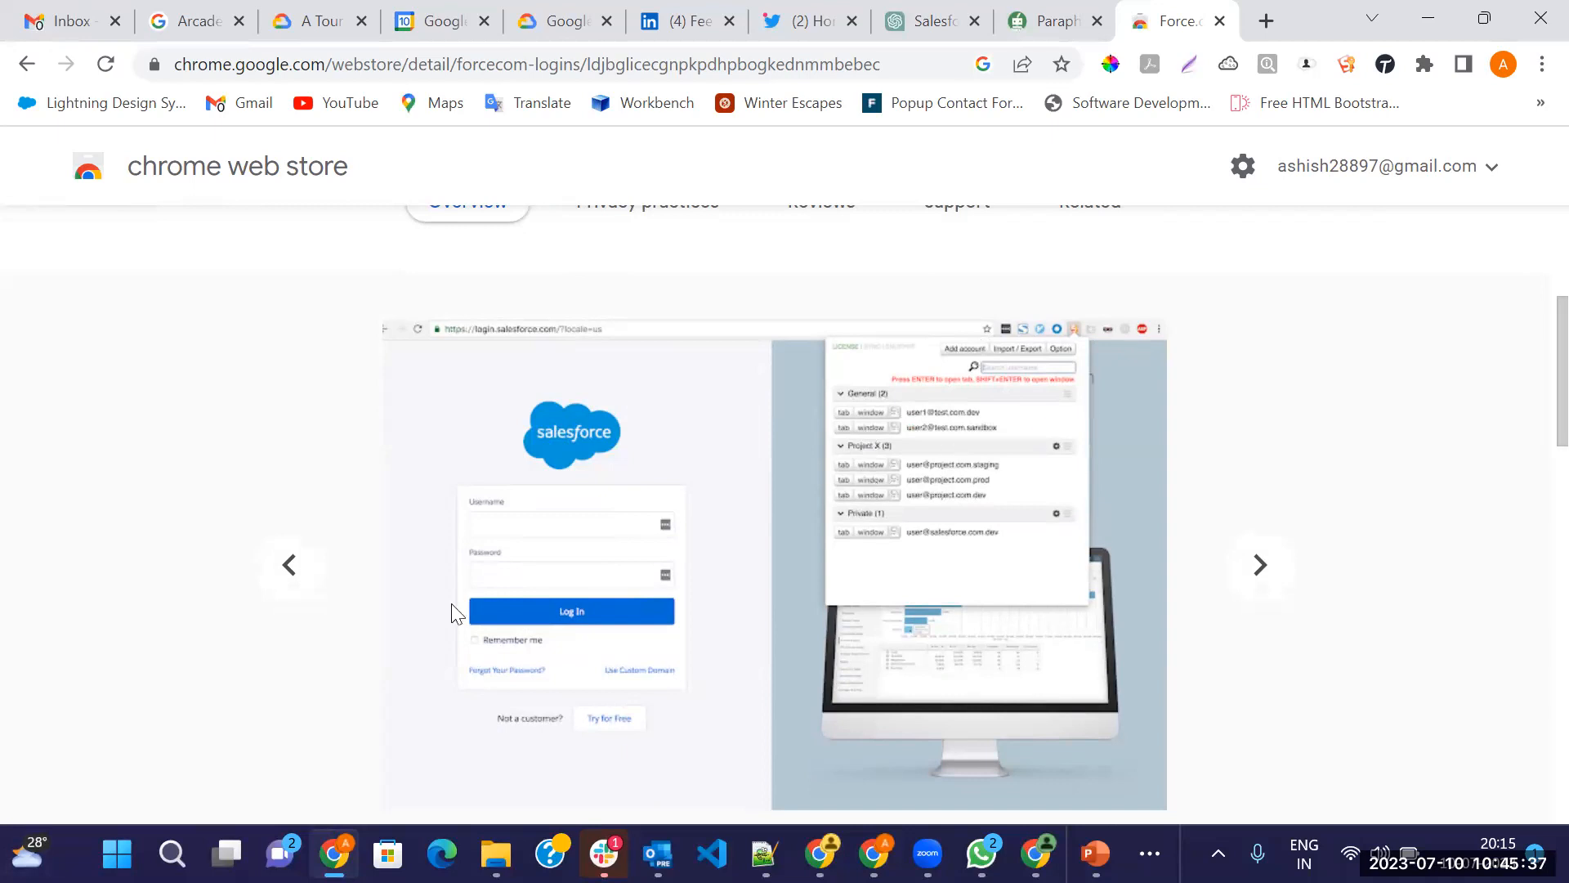
Scroll through the Force.com LOGINS Overview description, then back up to the top of the page
scroll(454, 614, "down", 1)
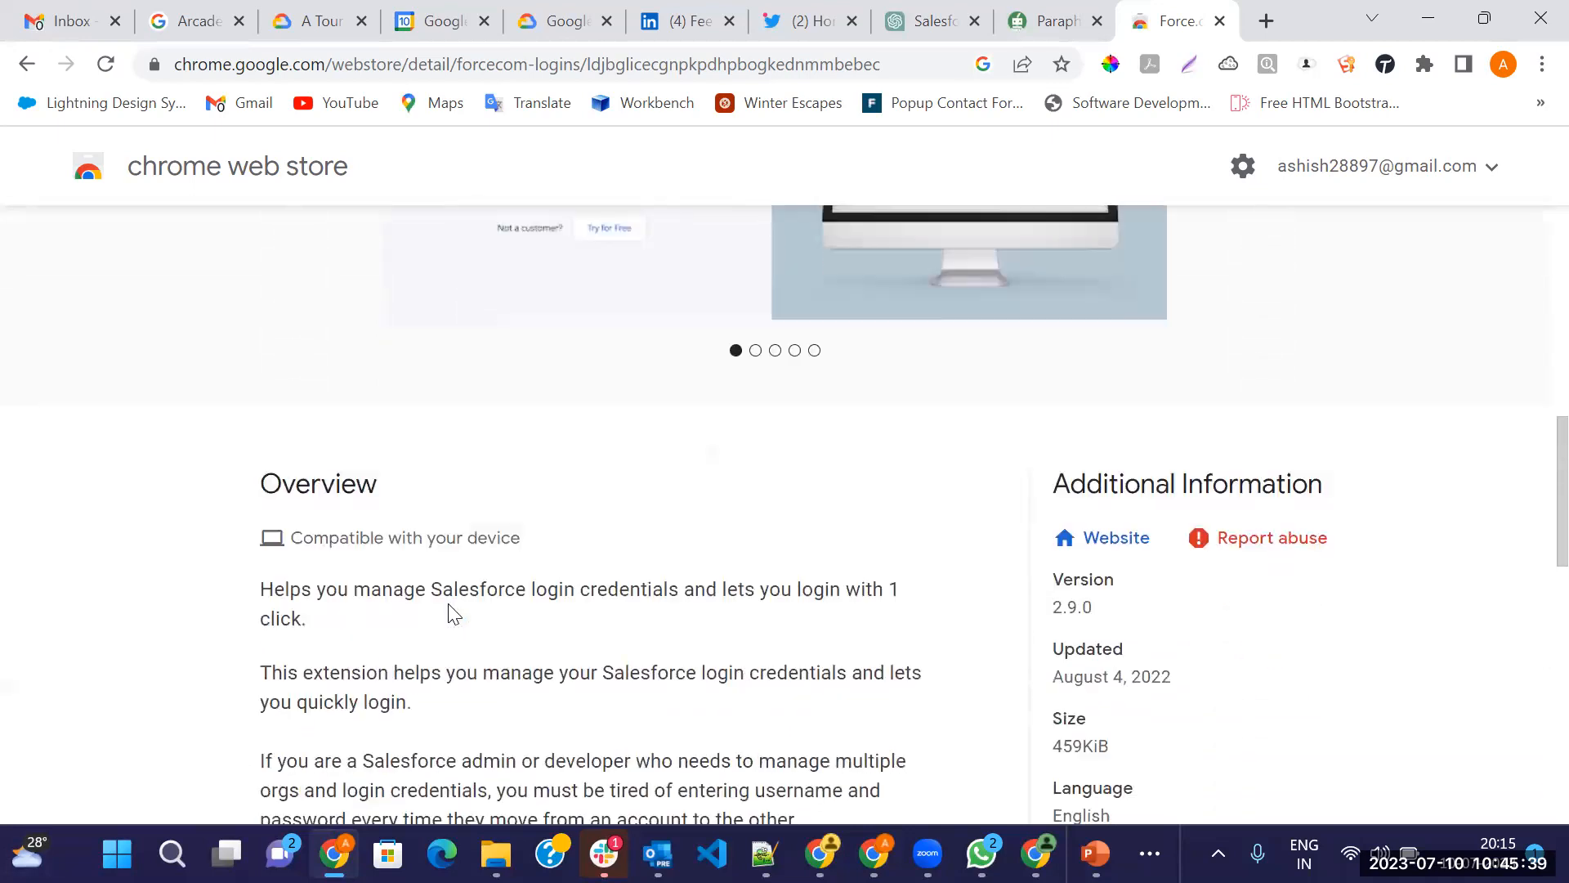
scroll(430, 646, "down", 1)
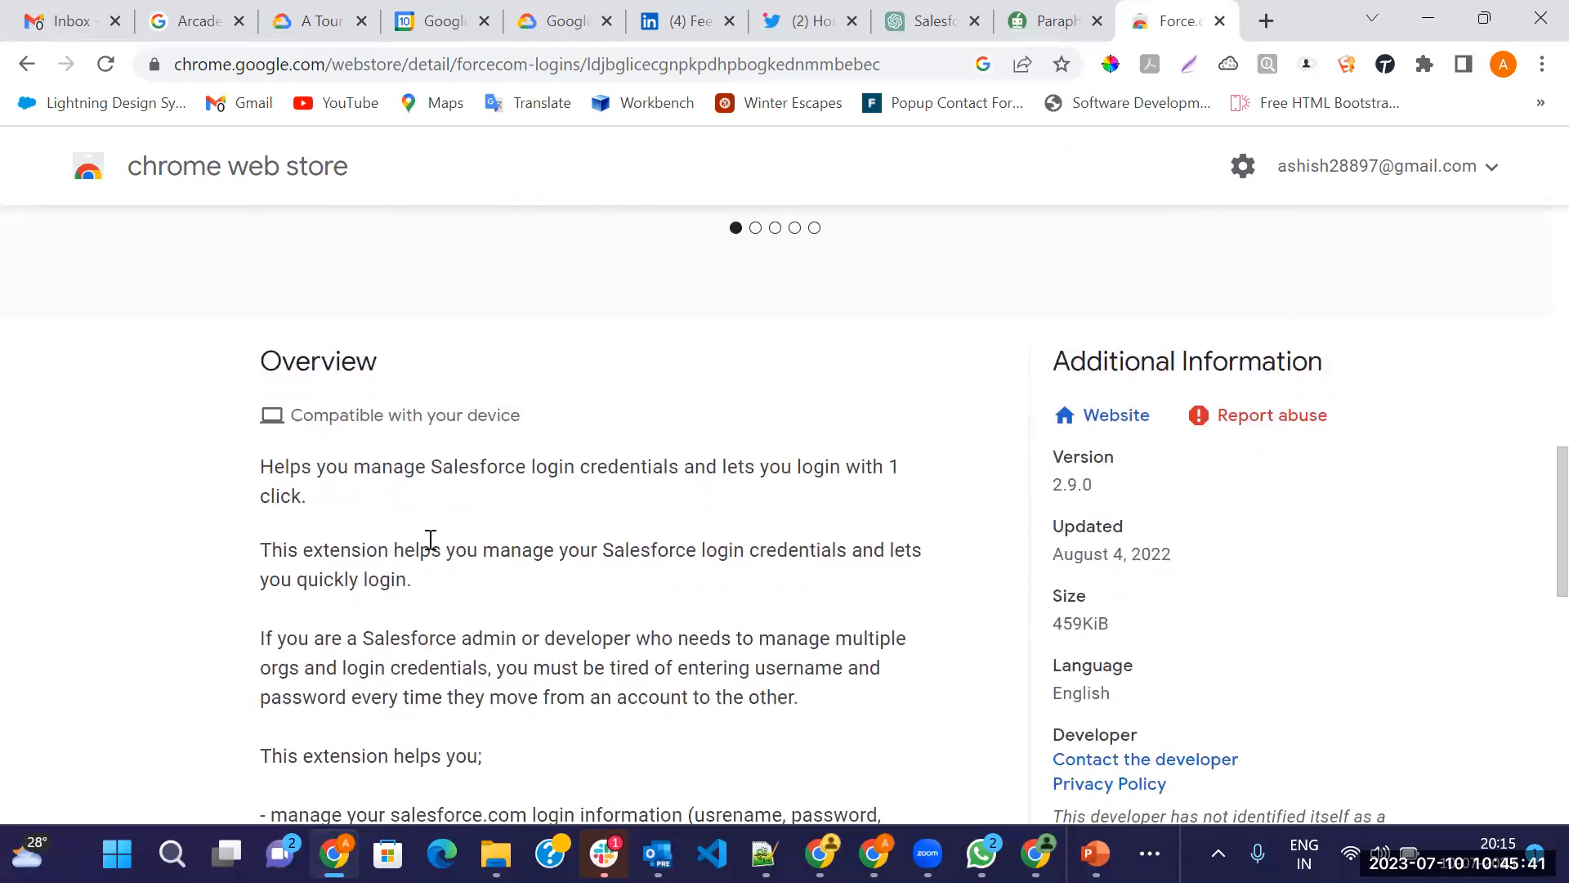
scroll(422, 533, "down", 1)
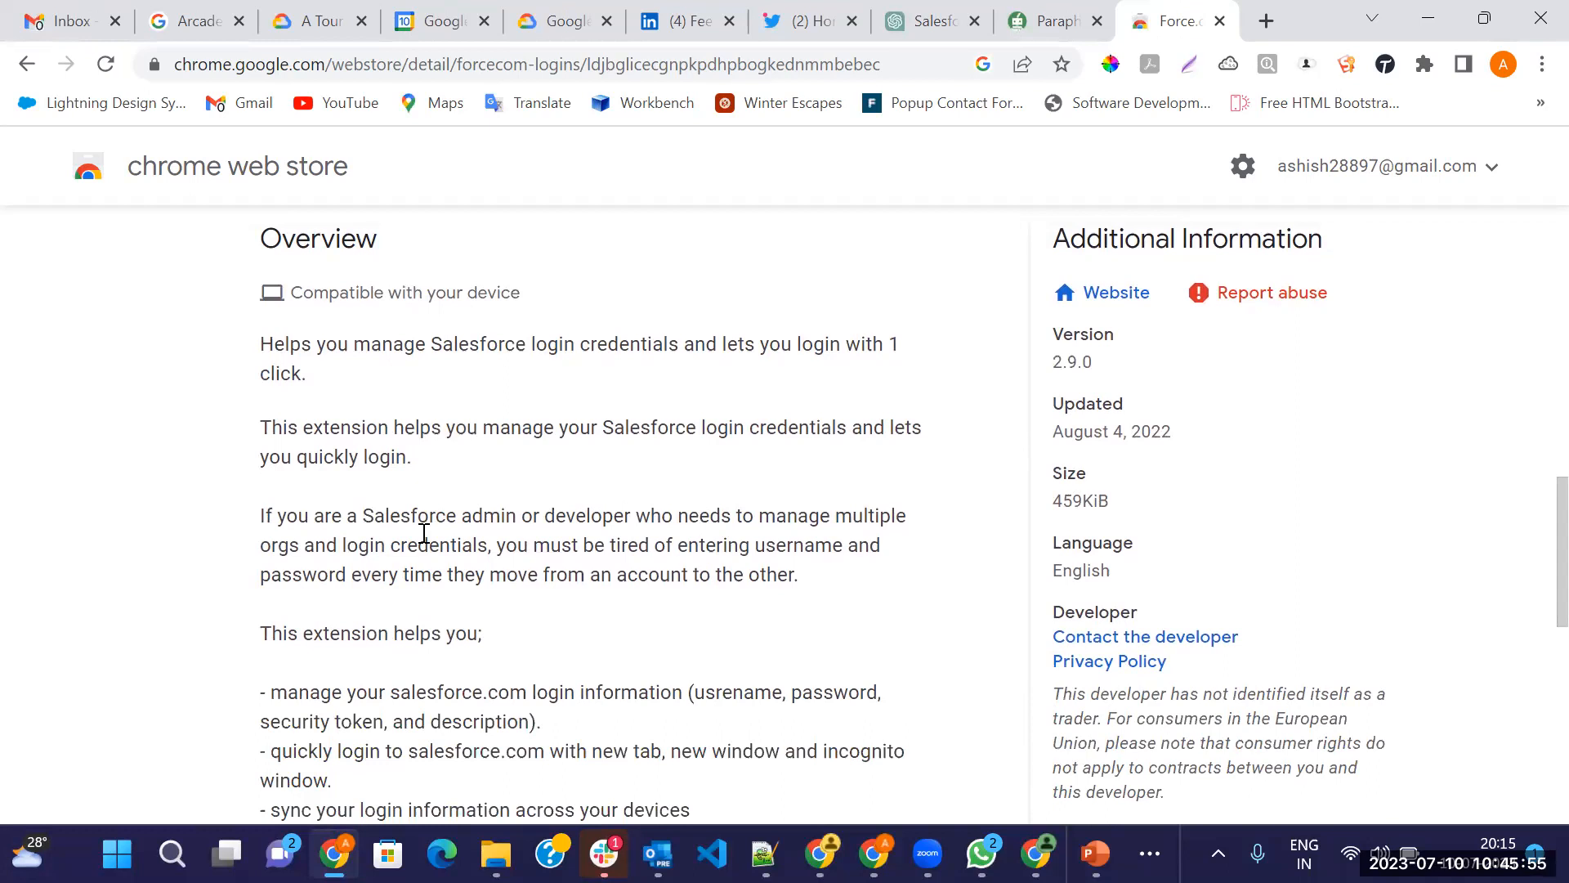
scroll(424, 533, "down", 3)
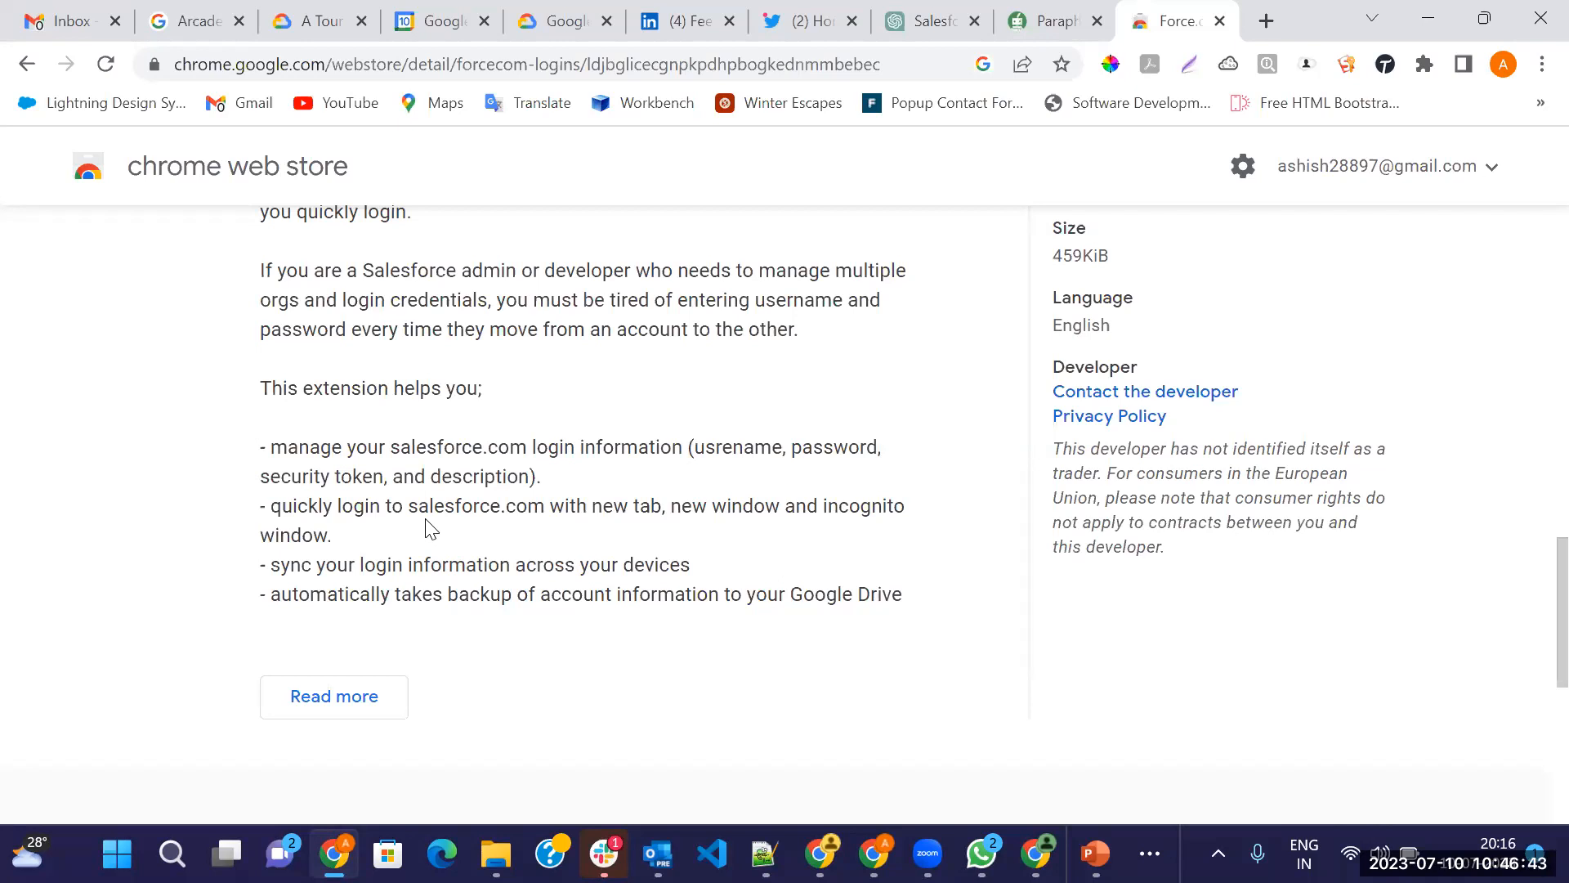
scroll(829, 425, "up", 5)
scroll(708, 500, "up", 3)
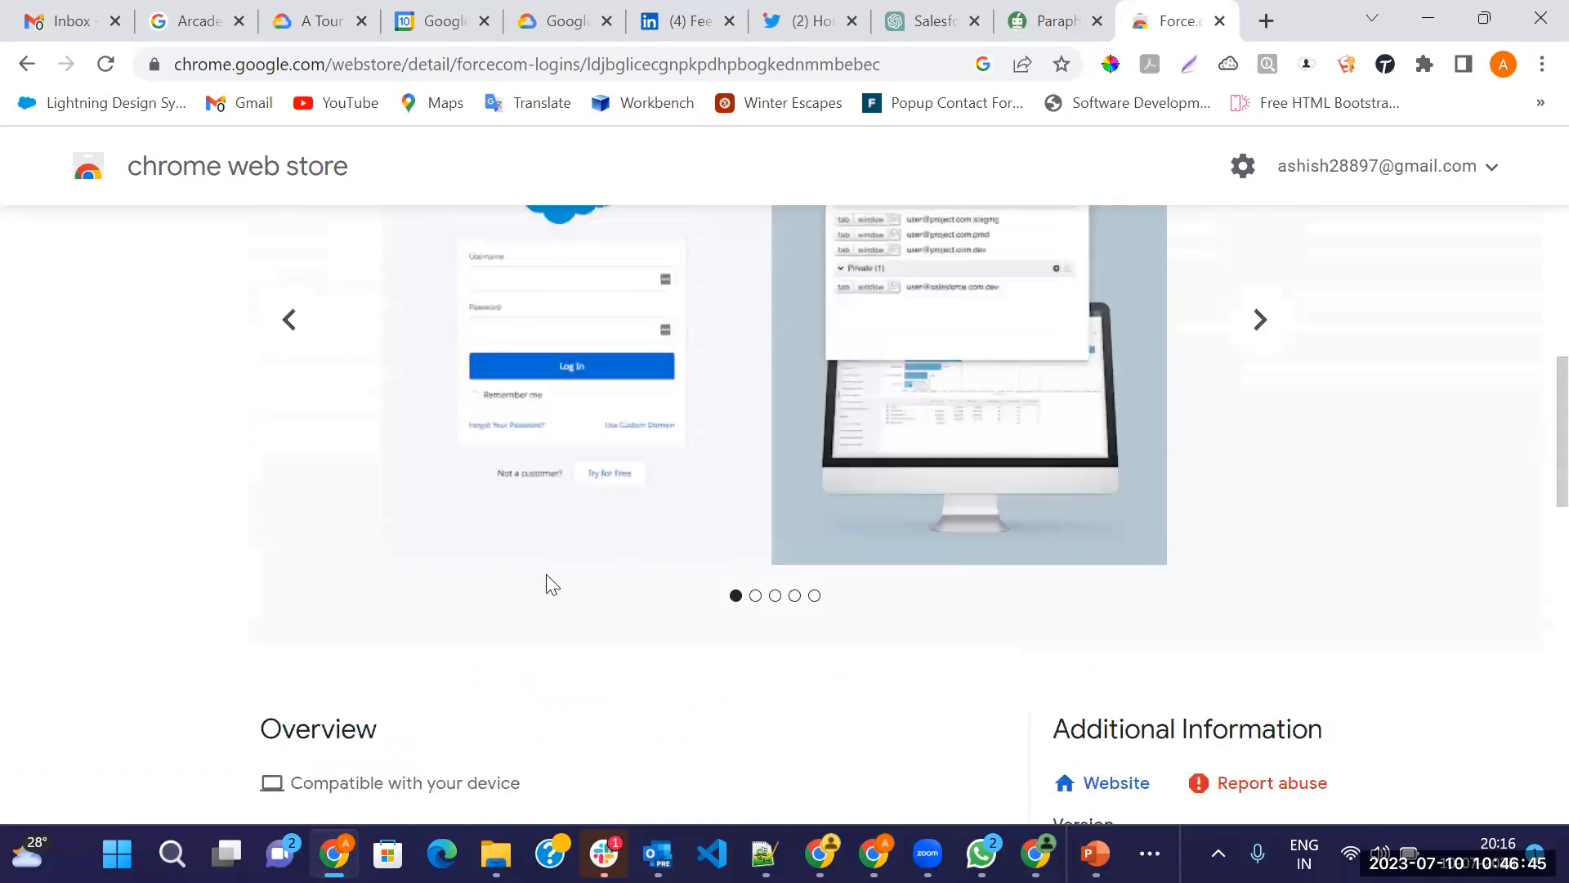
scroll(546, 582, "up", 7)
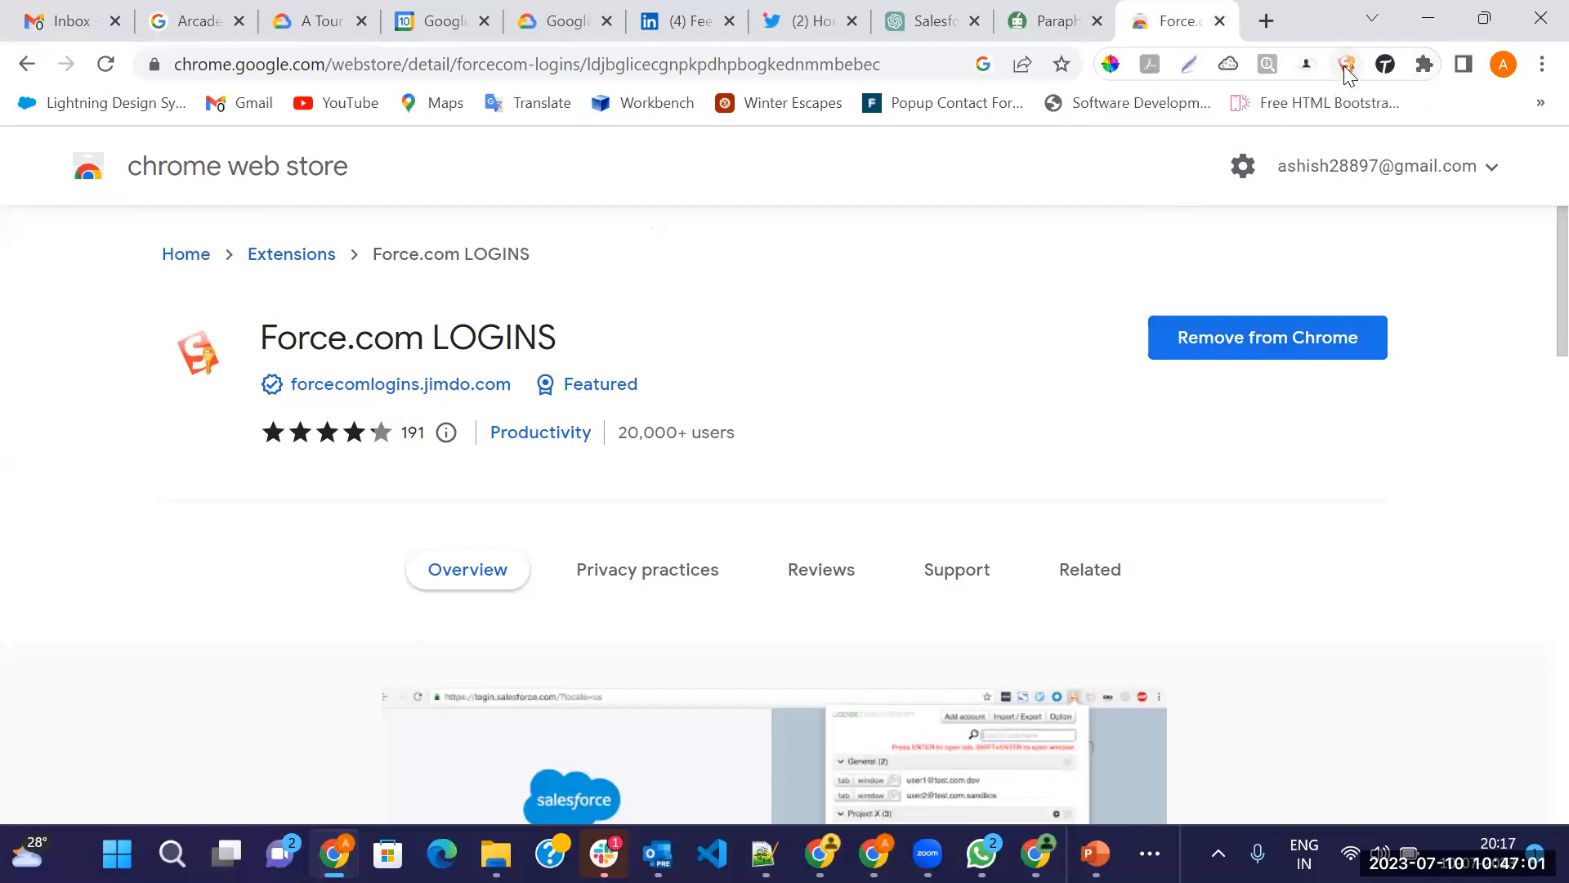
Open the Force.com LOGINS add-account form in a new tab and check its groups, keeping General
left_click(1266, 27)
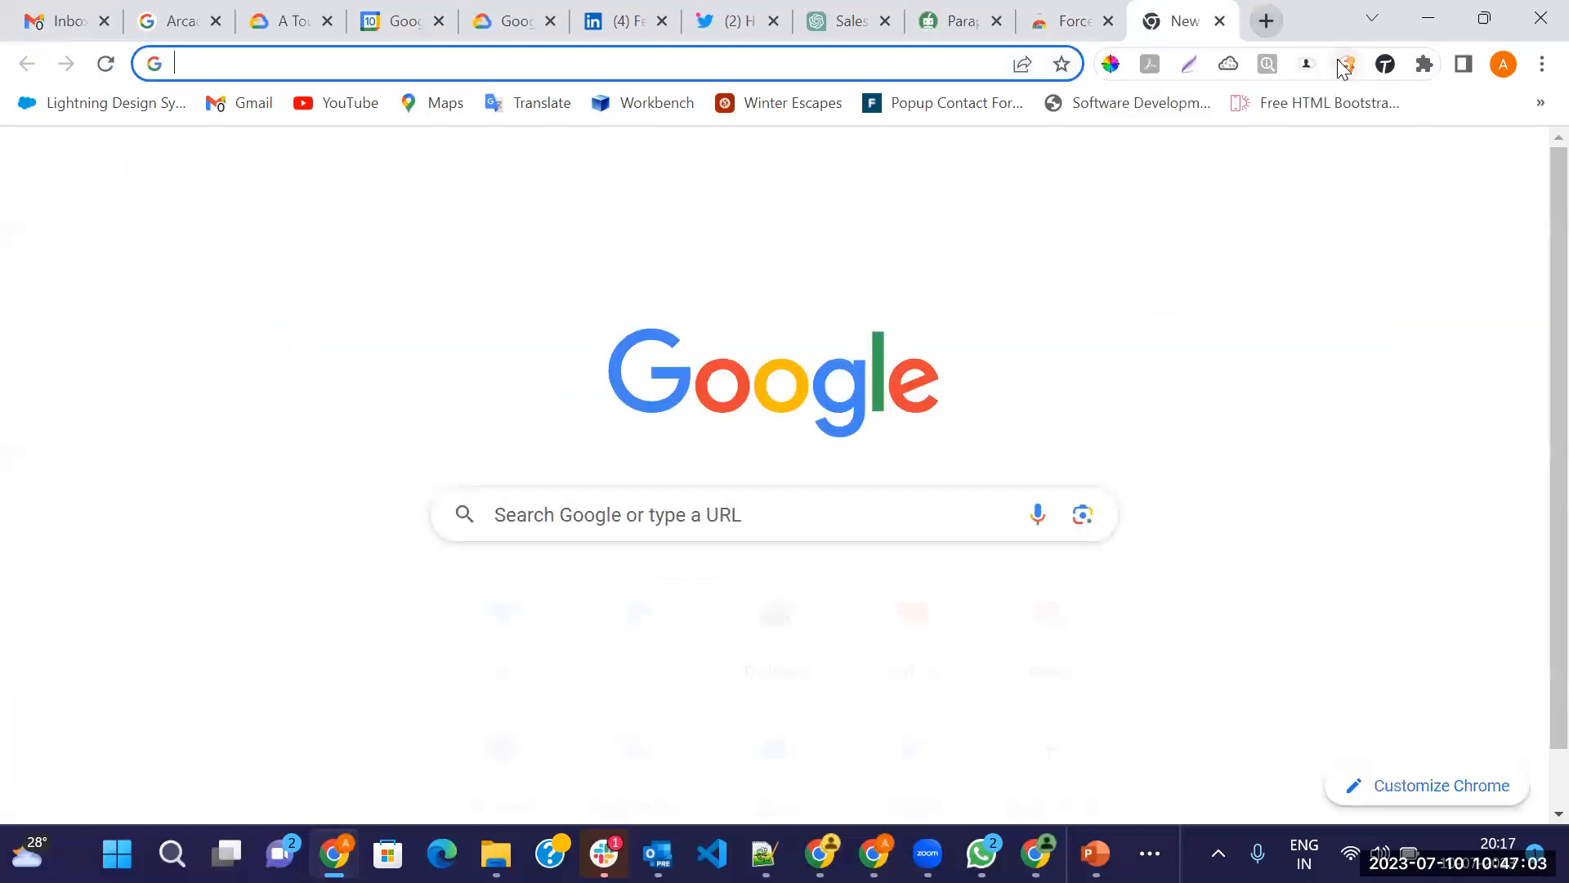
left_click(1345, 66)
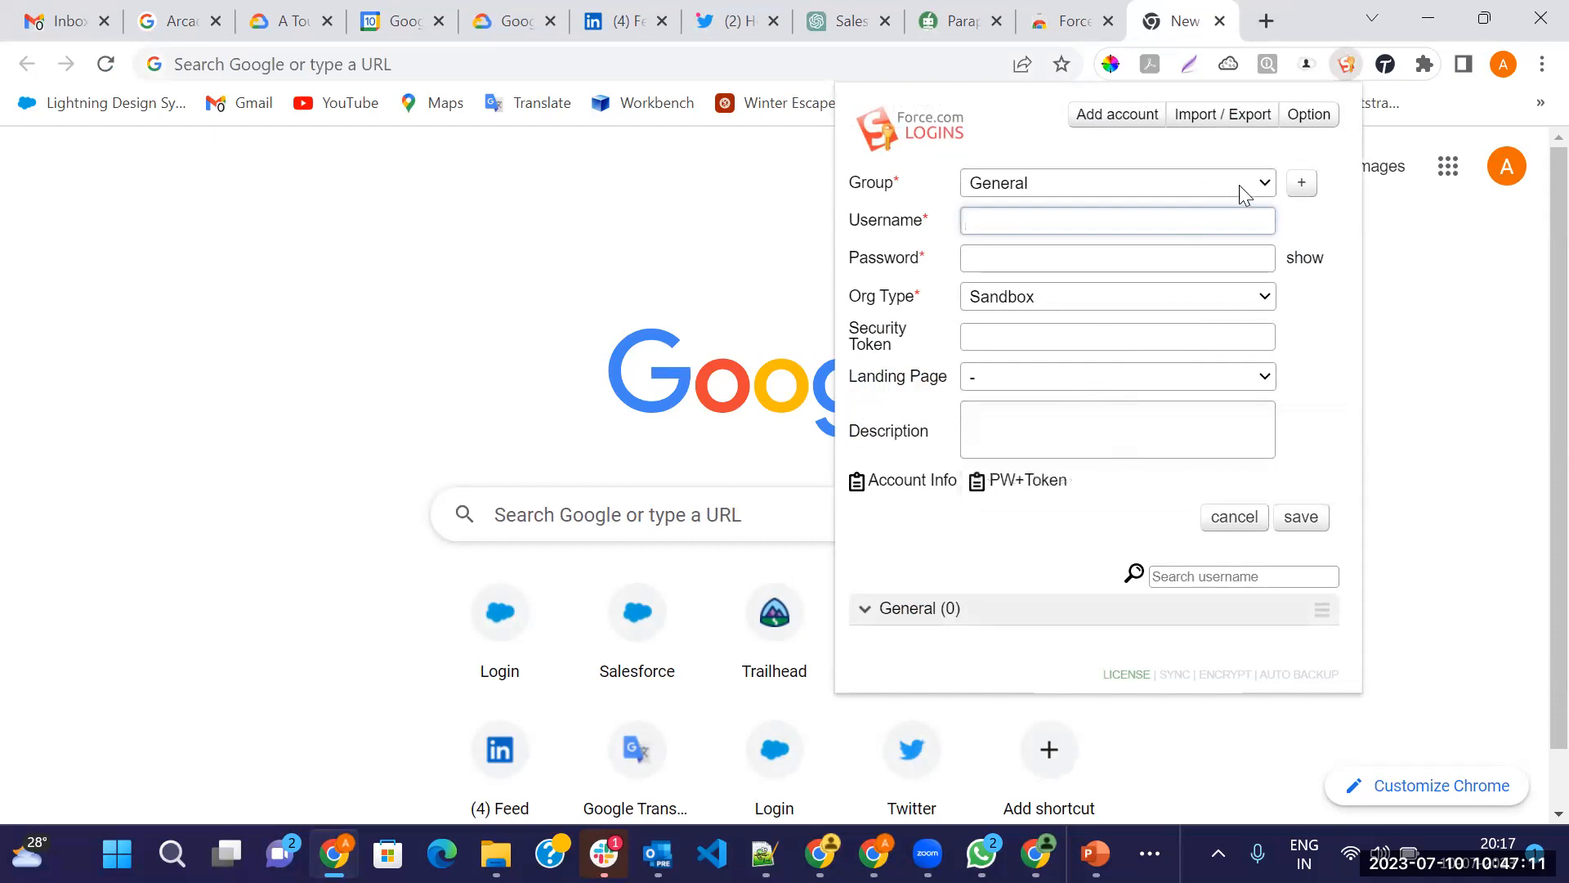
left_click(1264, 187)
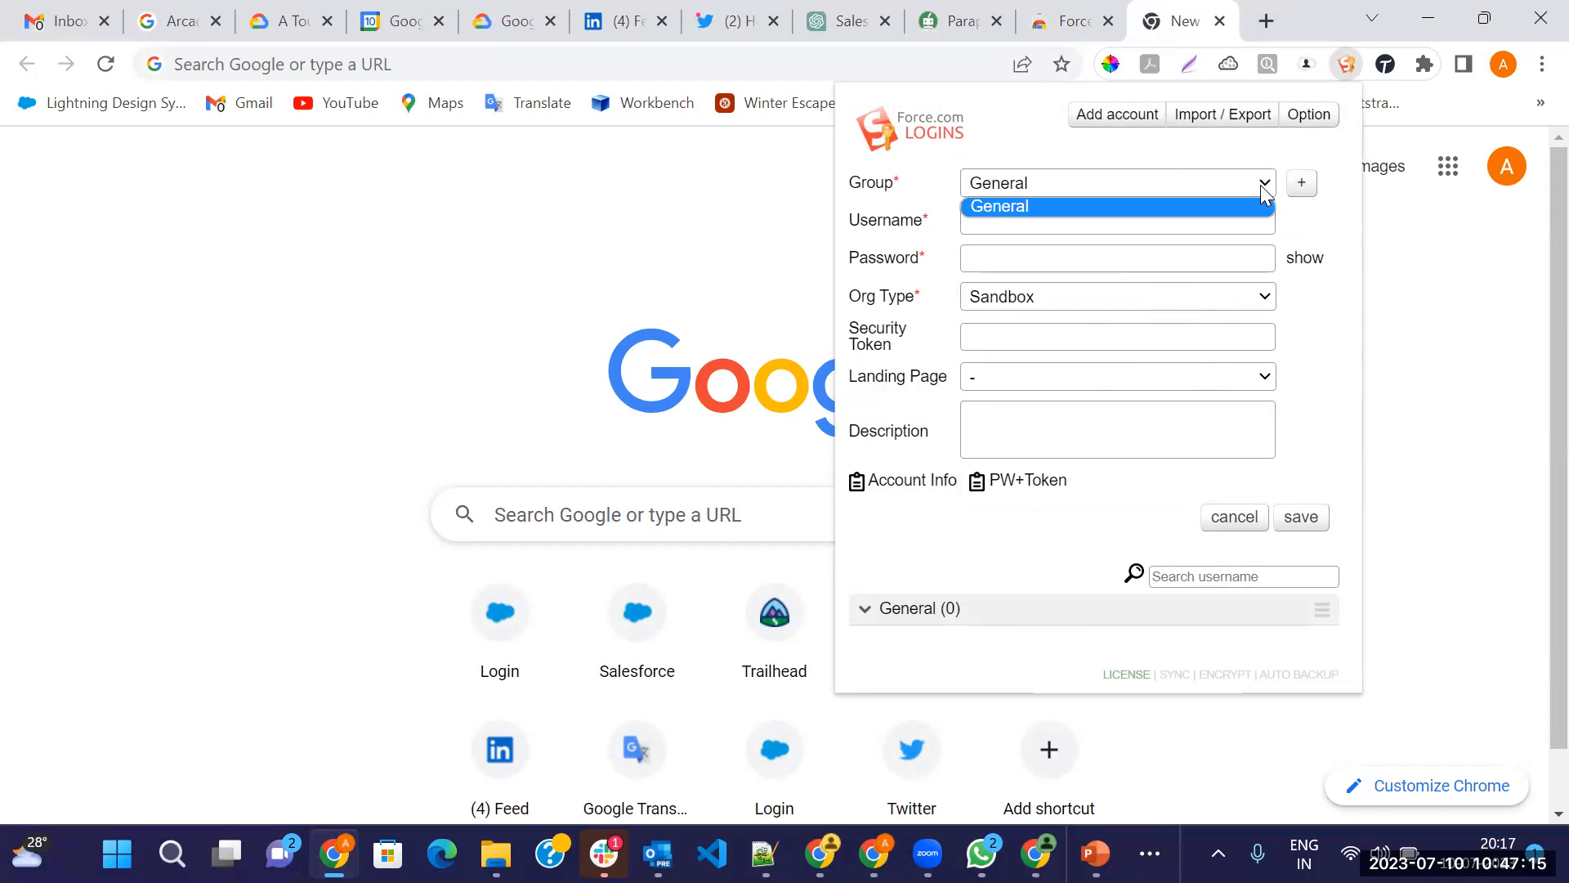
left_click(1189, 220)
left_click(1107, 220)
left_click(1056, 260)
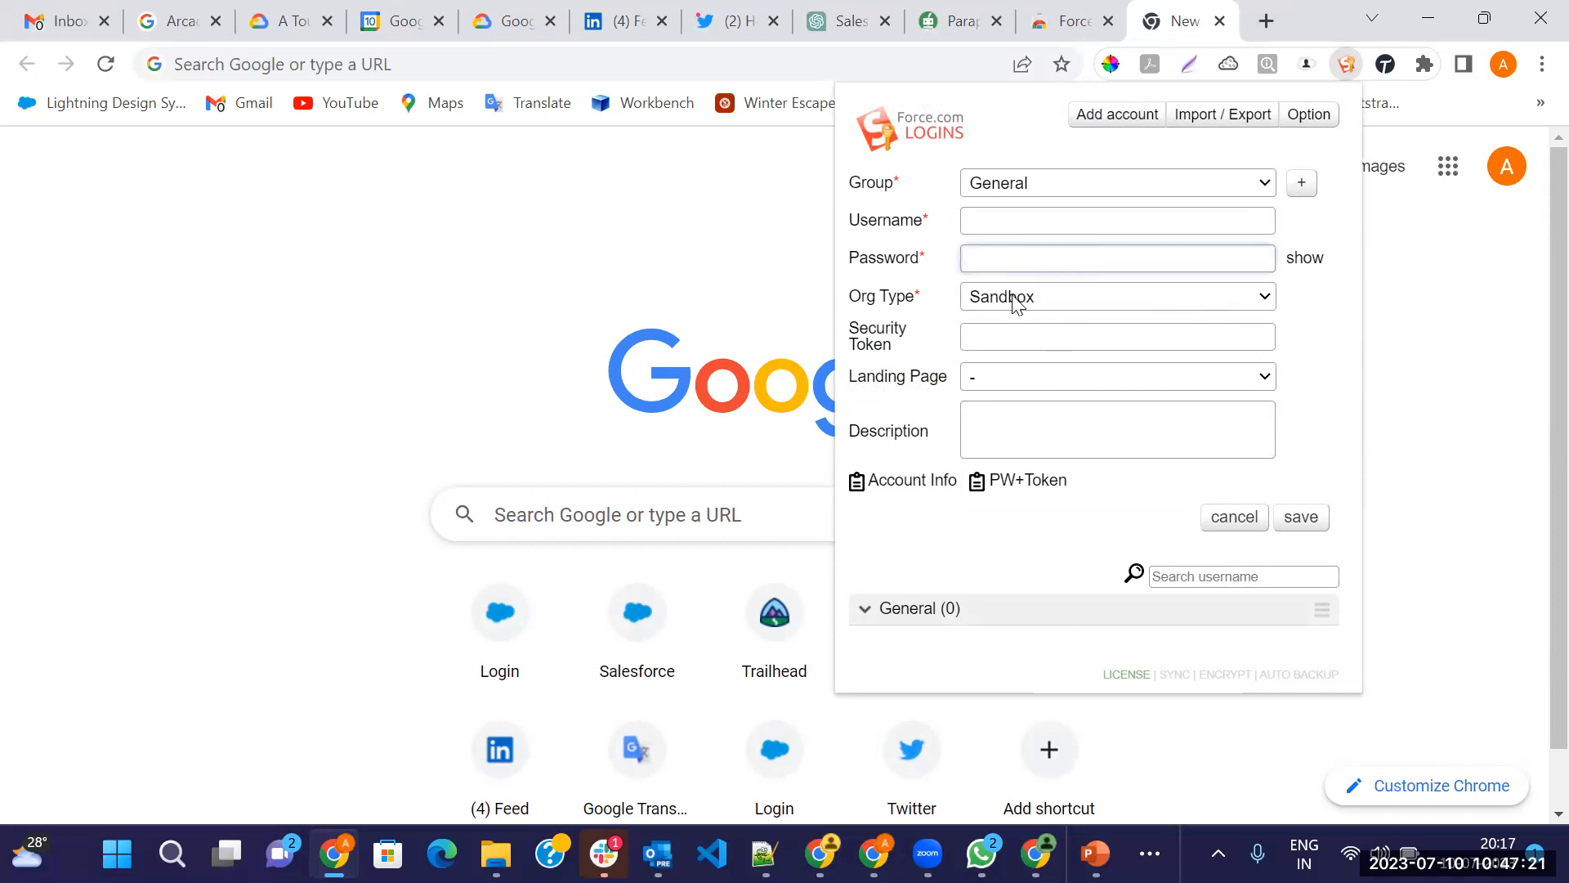
Review the Org Type and Landing Page options, leaving Sandbox and the default landing page
left_click(1016, 302)
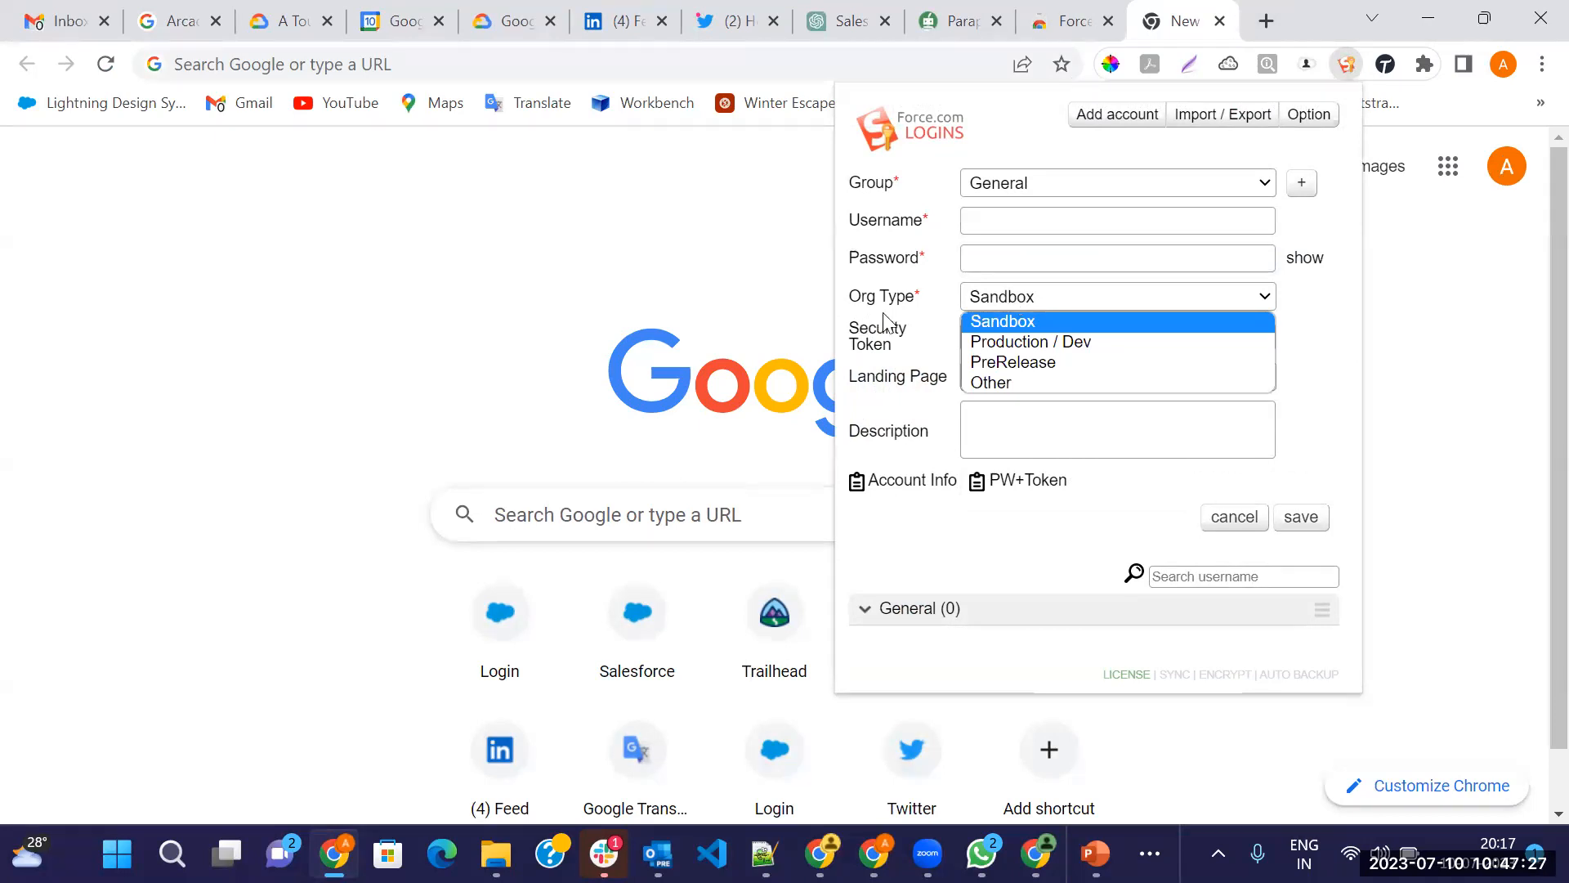
left_click(1009, 321)
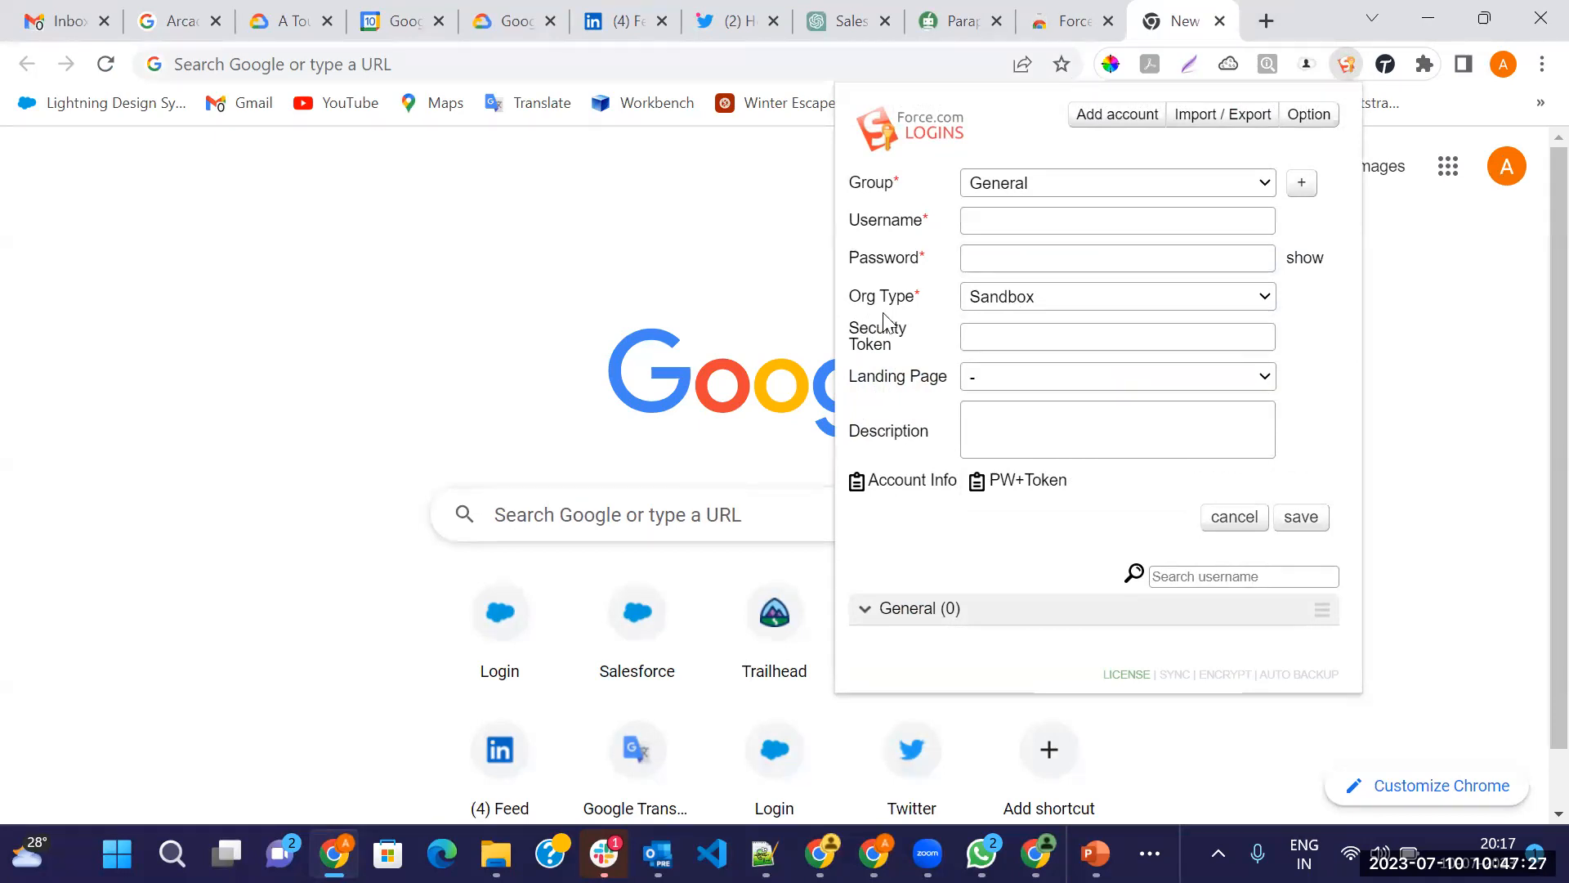
left_click(982, 377)
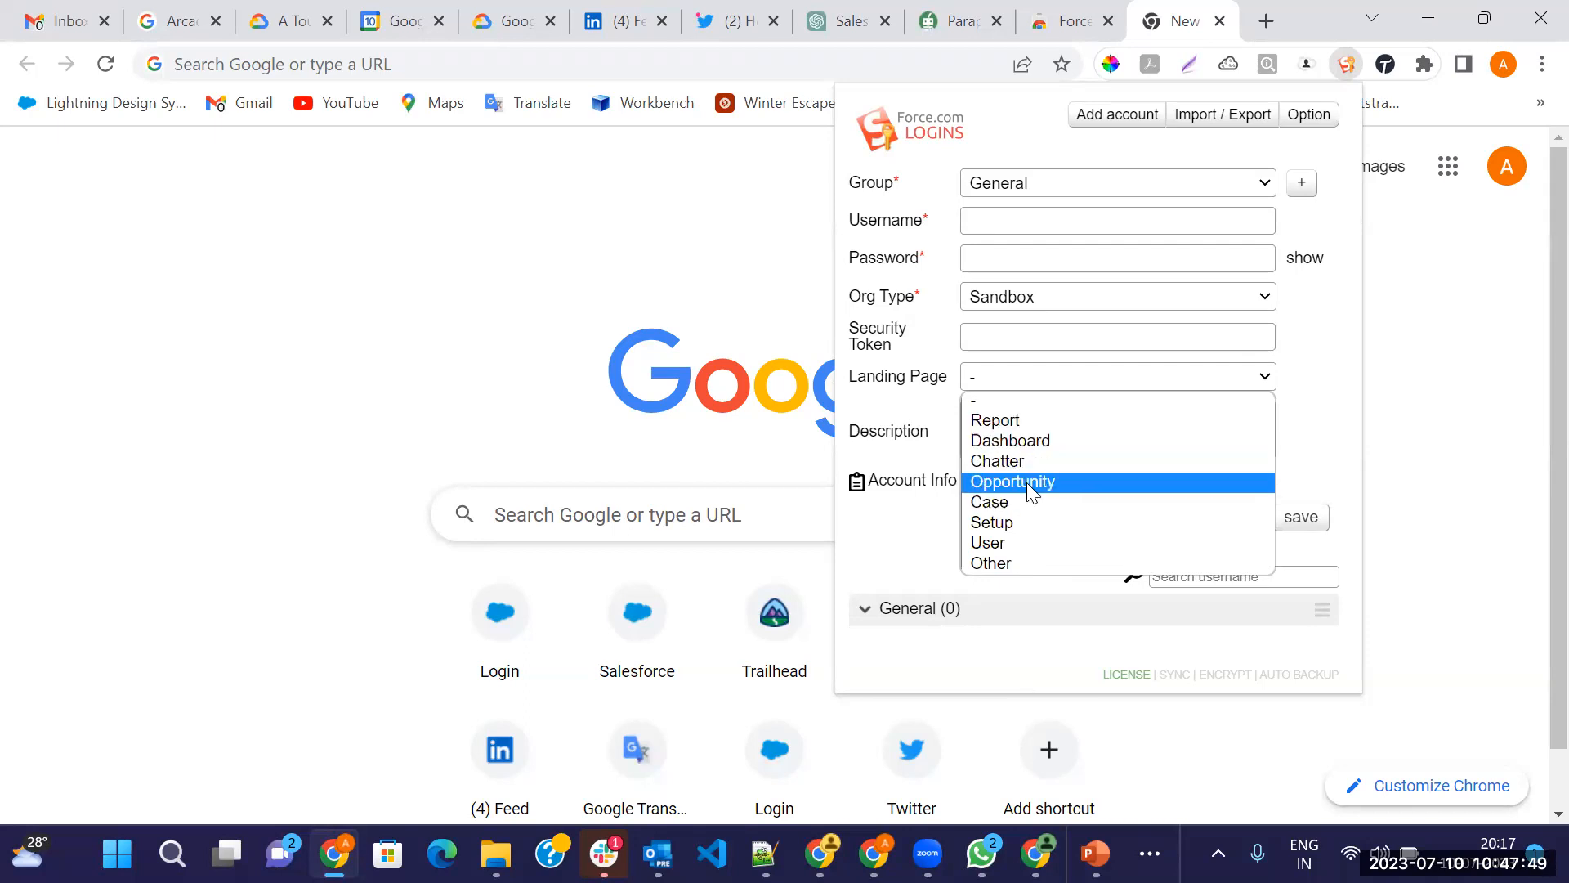
left_click(891, 431)
left_click(998, 422)
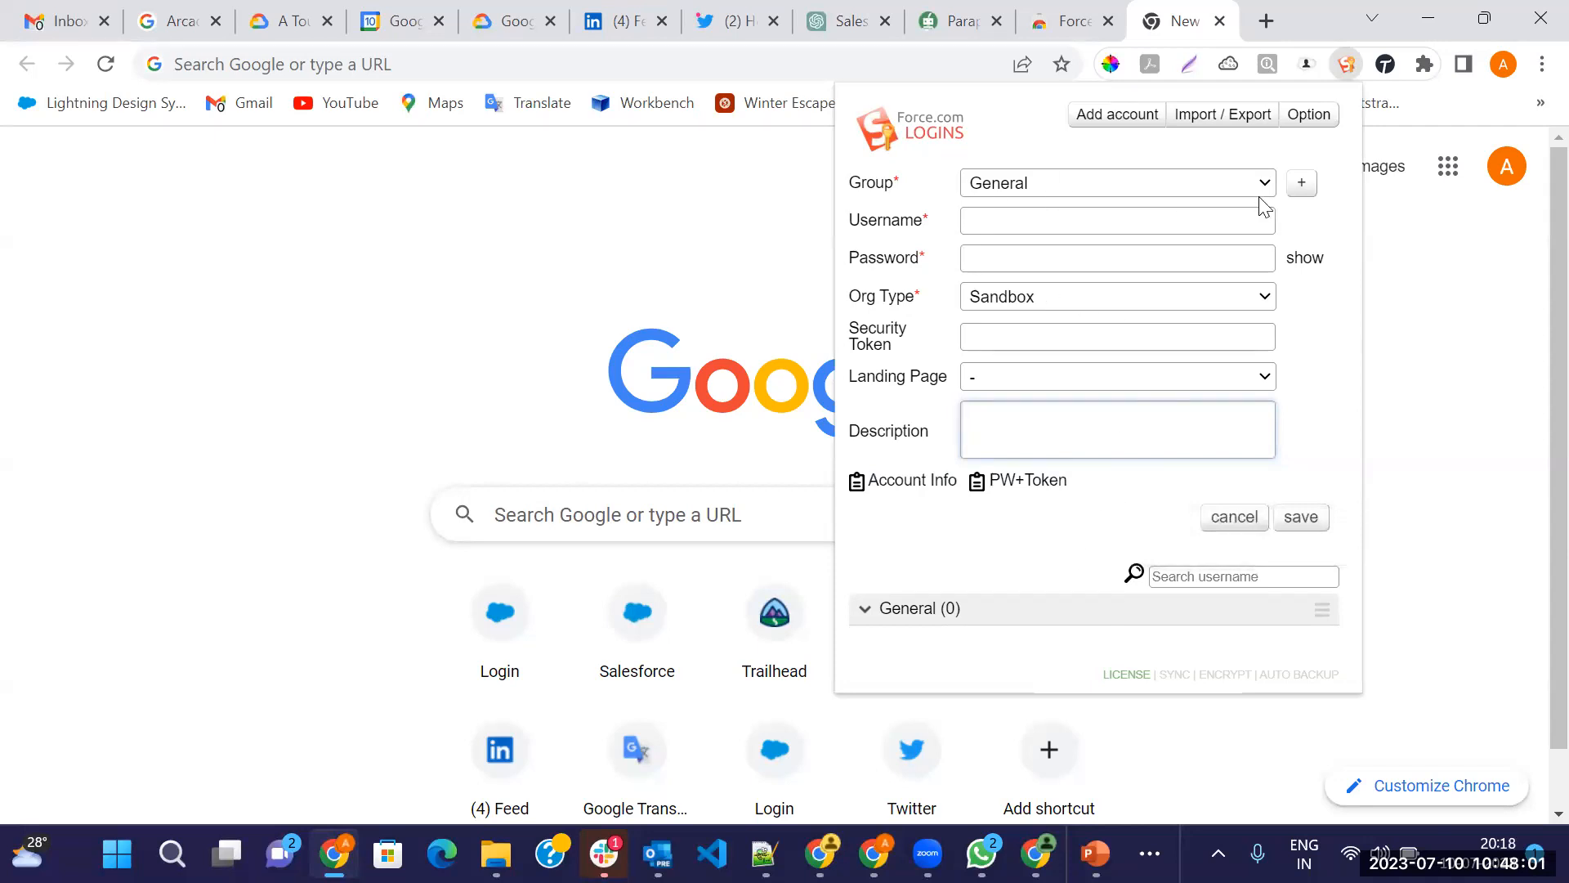
Create a new account group named 'ProductionTest' and select it for the account
left_click(1305, 185)
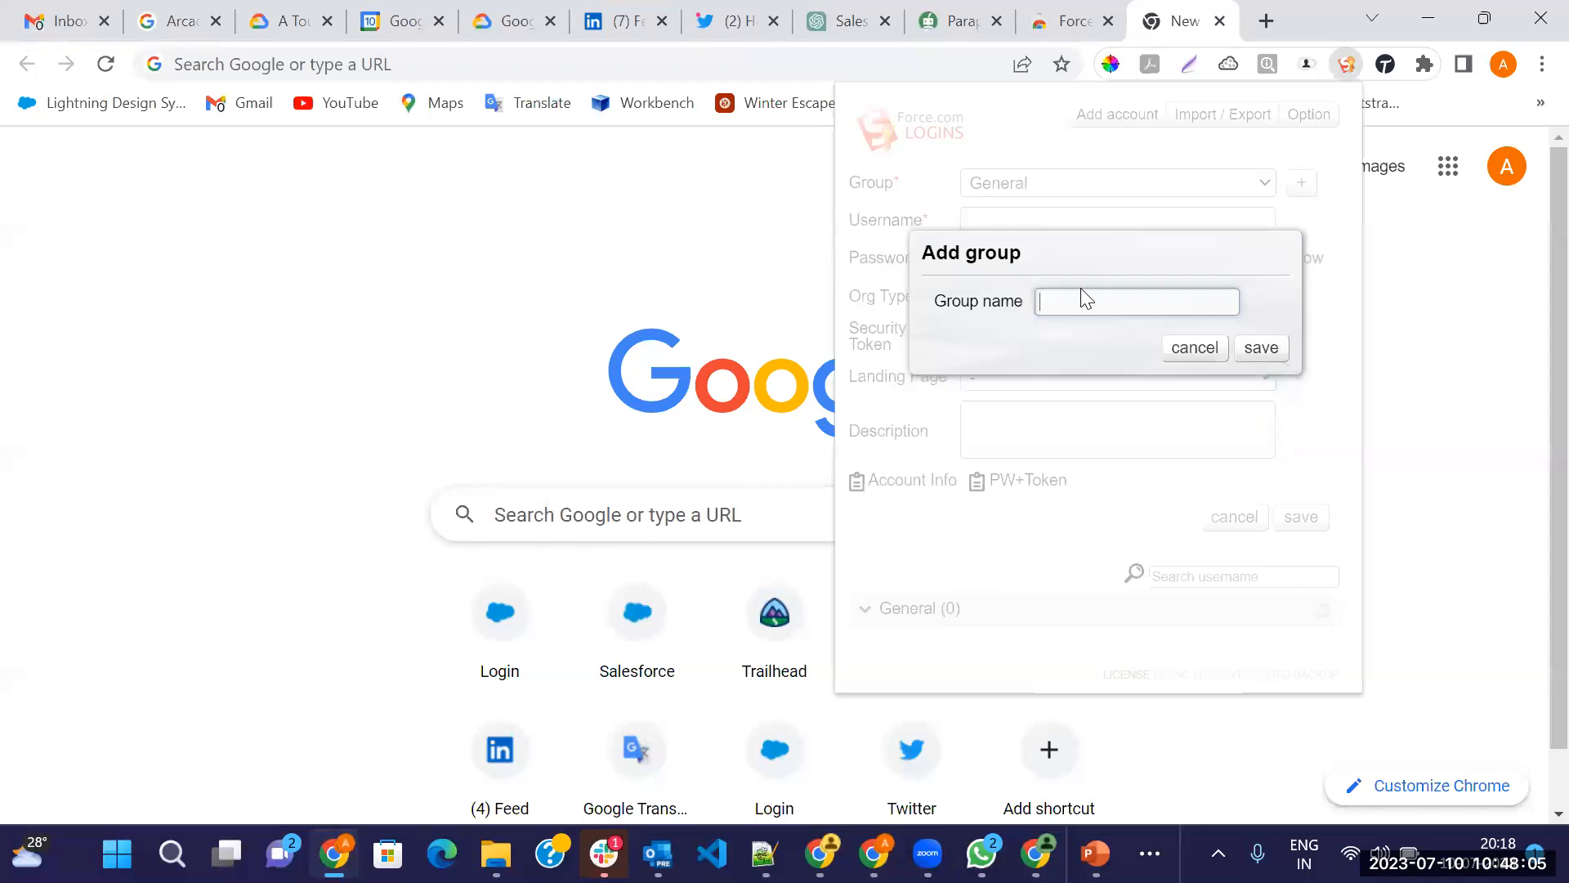
type("Produ")
type("ction")
type("Test")
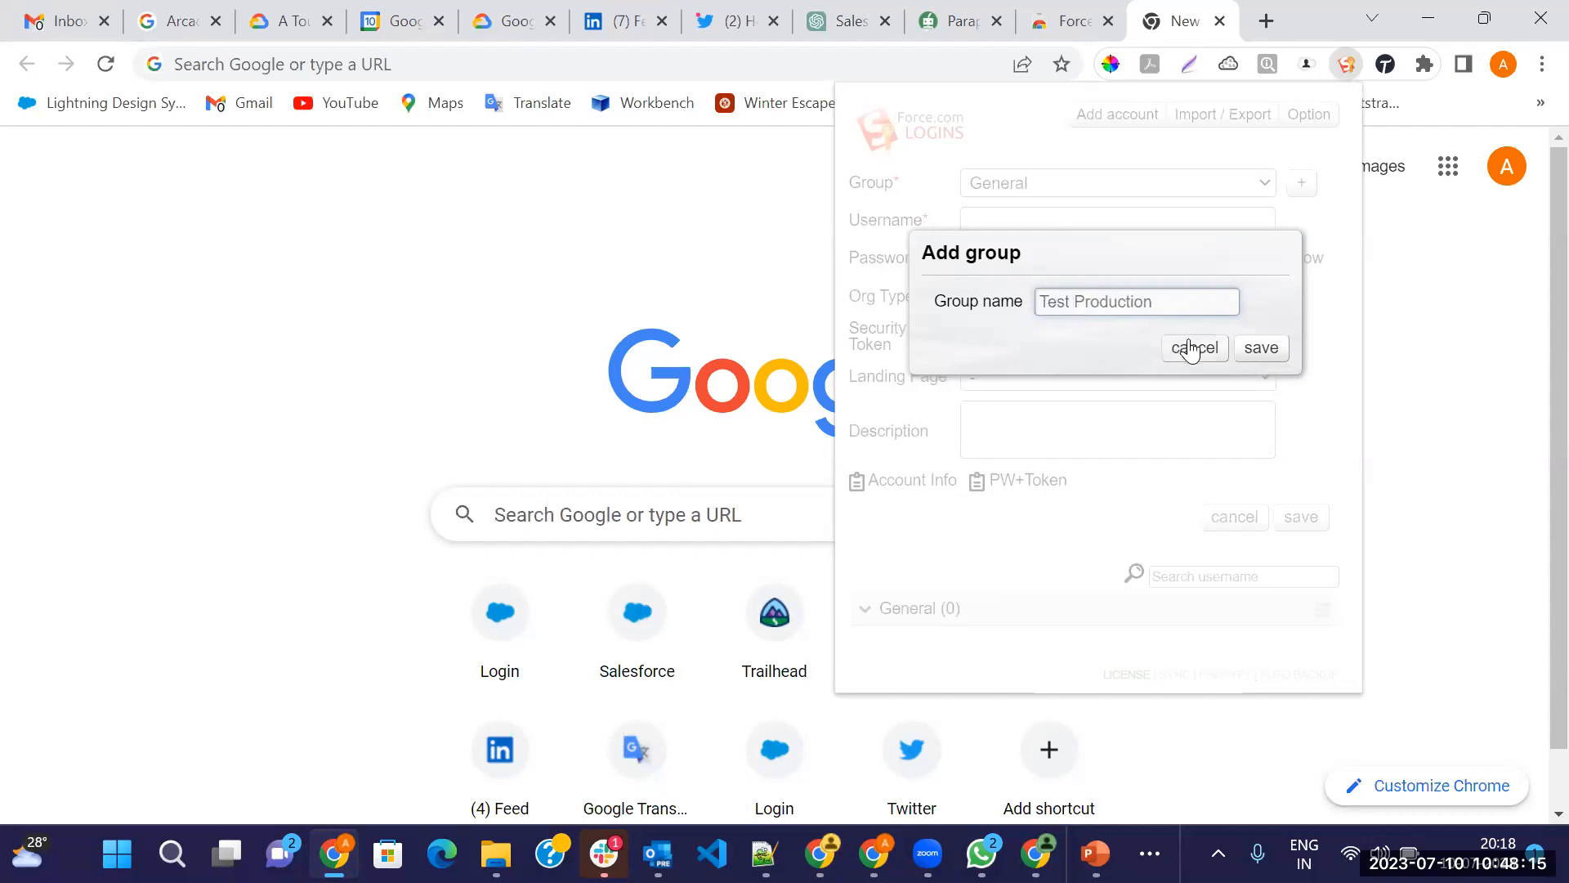
left_click(1261, 348)
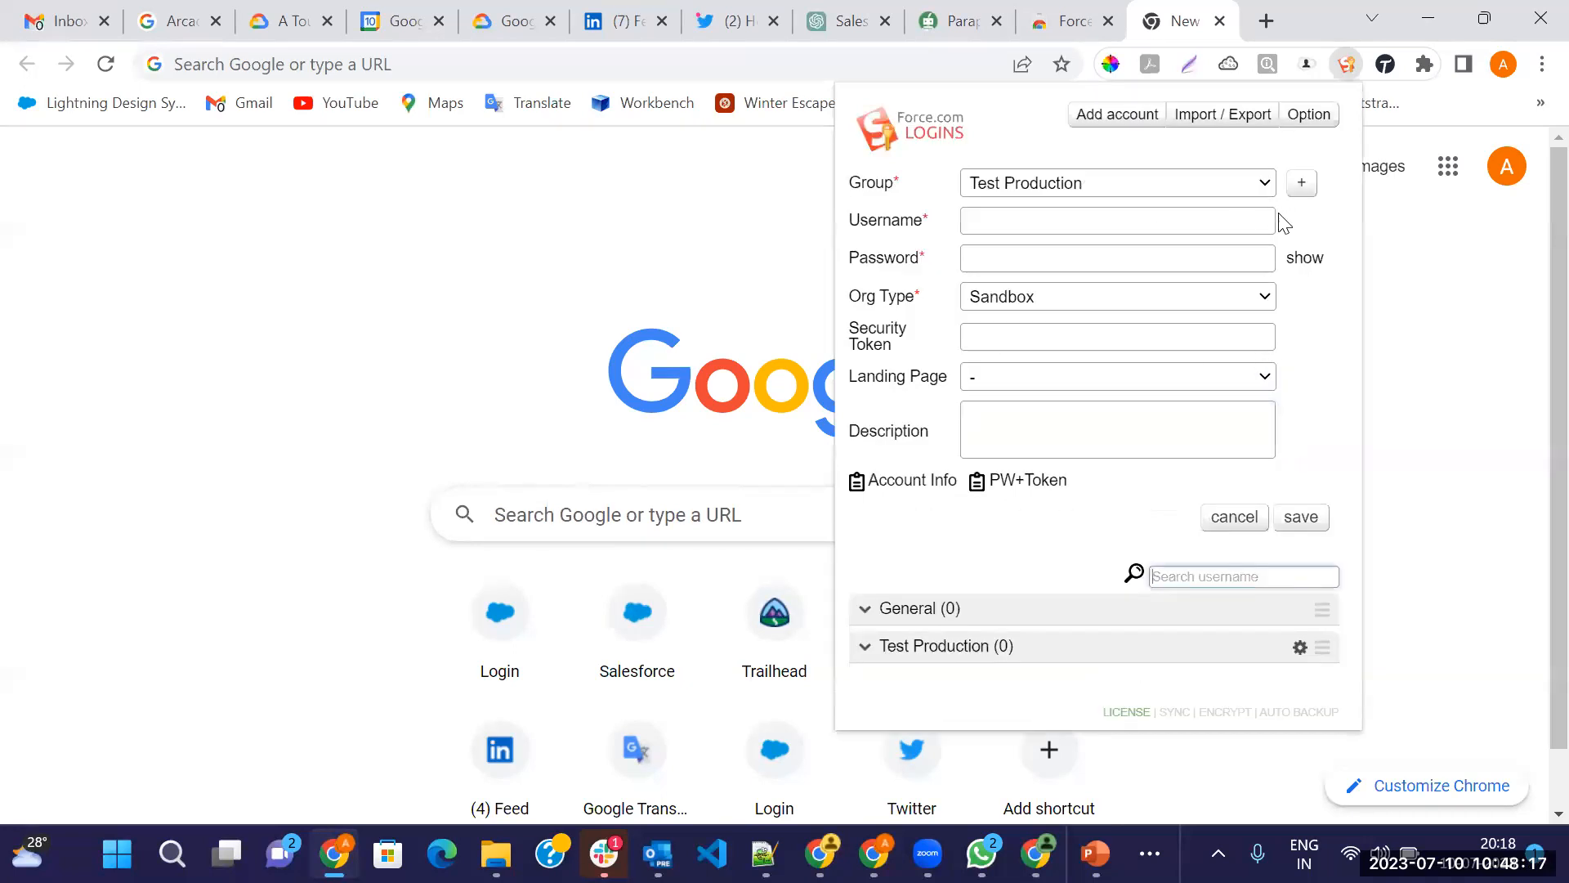
left_click(1258, 188)
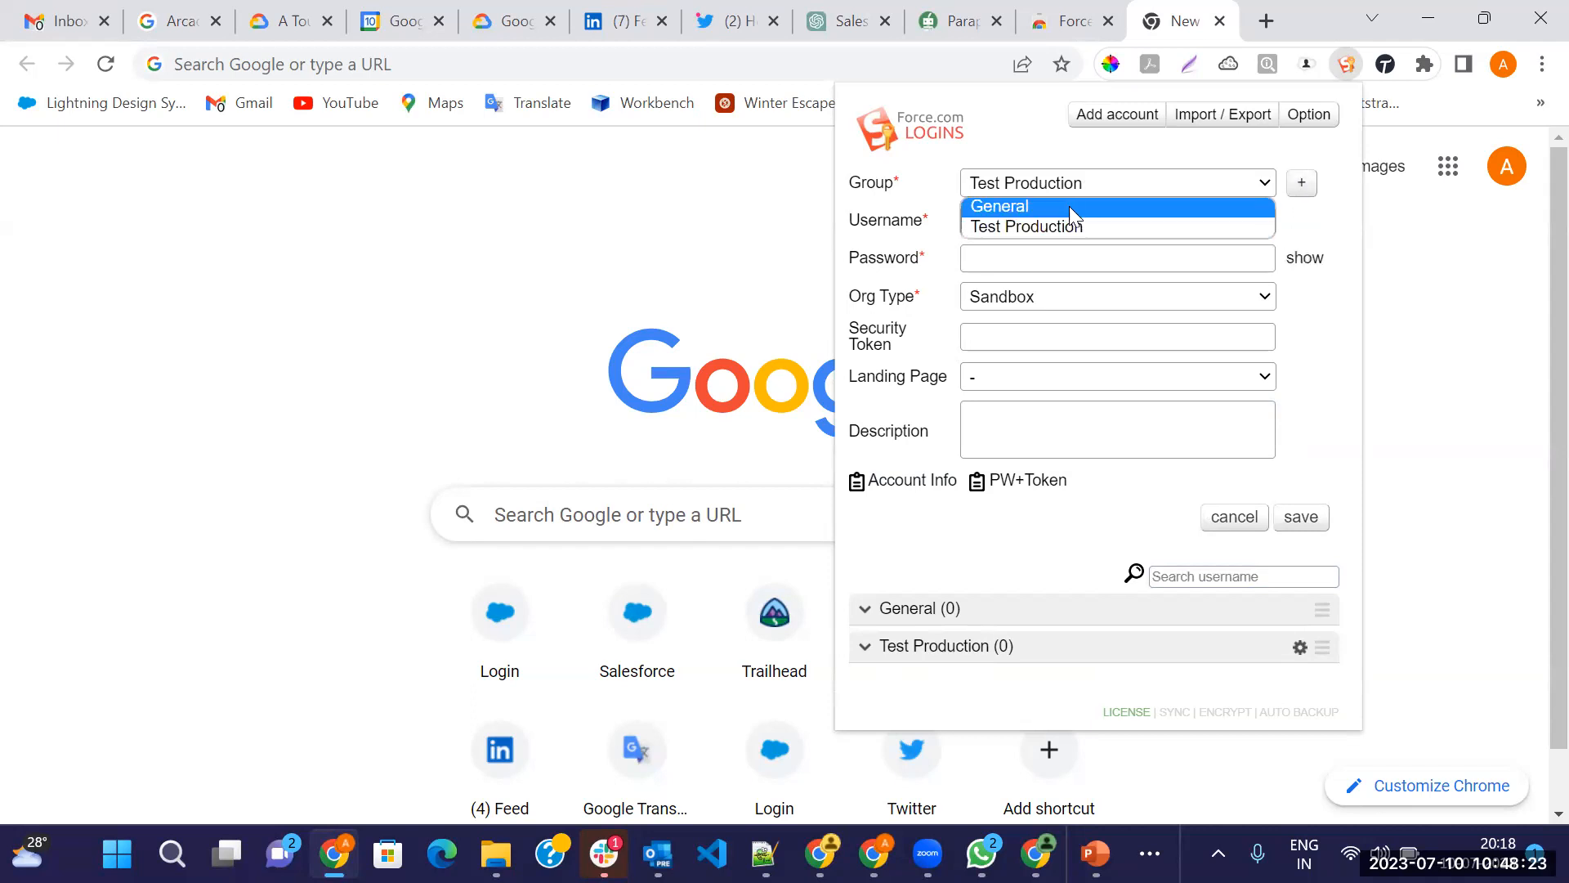
left_click(1031, 225)
Enter the account's username and password, then set Org Type to Production / Dev
left_click(1036, 214)
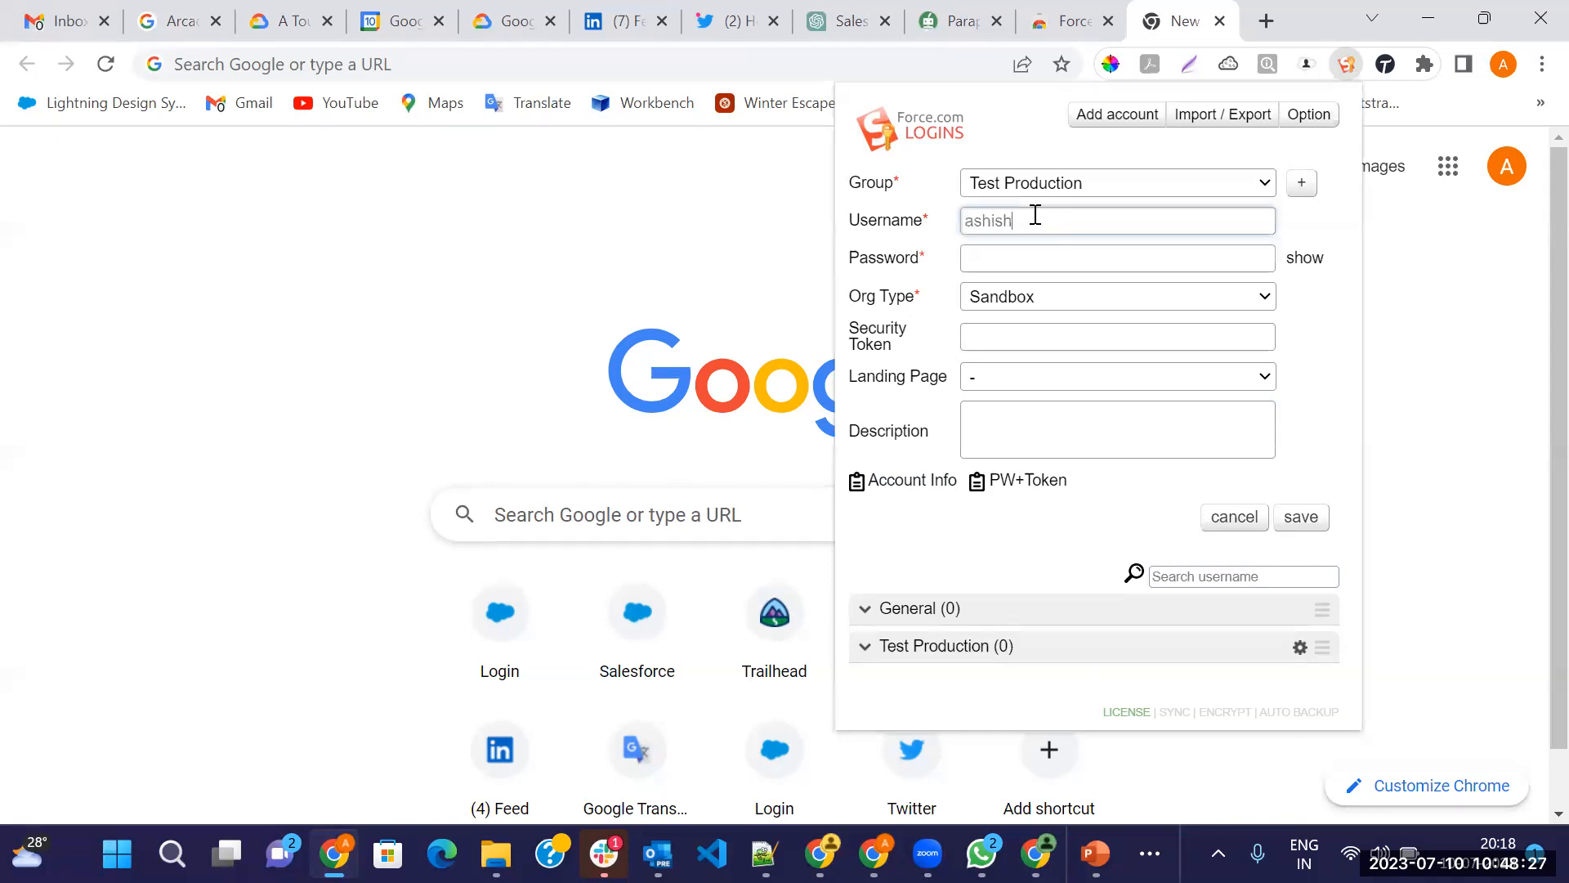
left_click(1056, 256)
type("•••••••••")
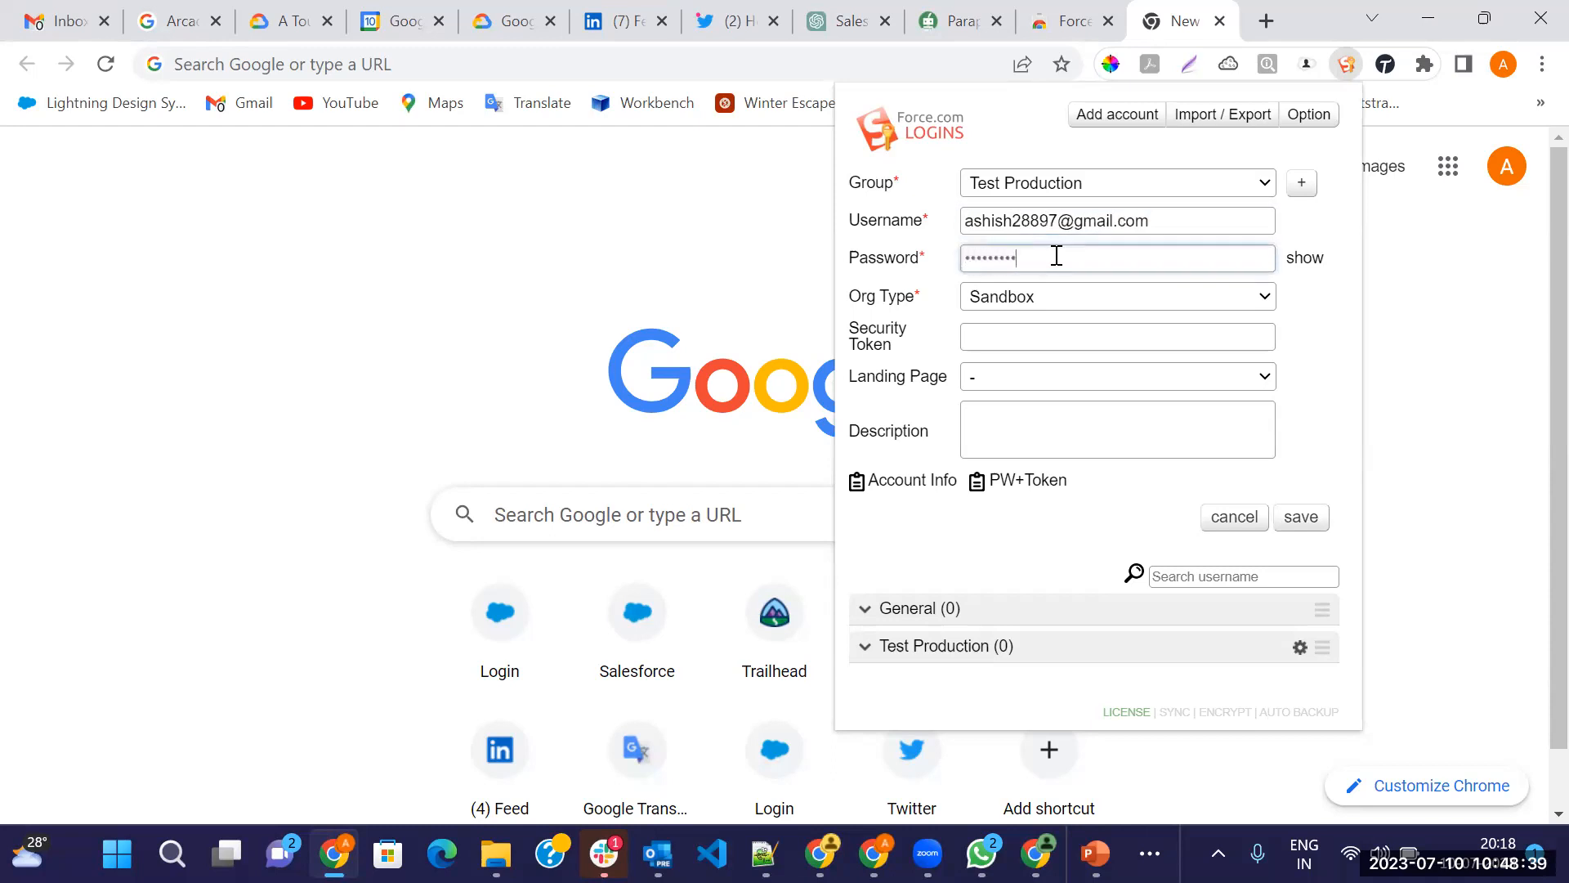
type("•••••")
left_click(1301, 260)
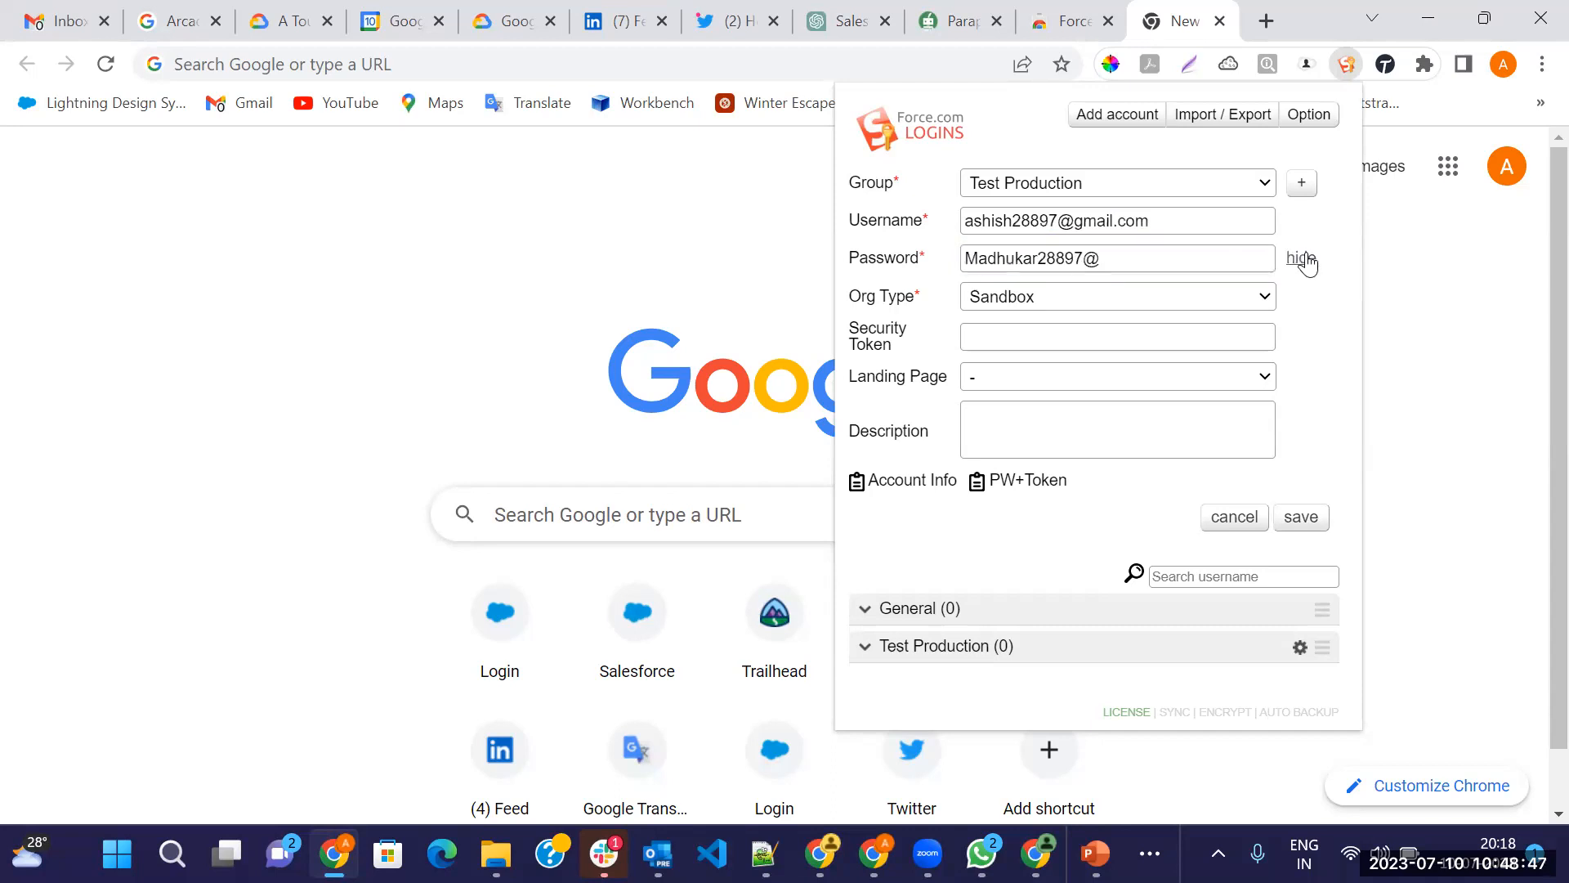
left_click(1301, 259)
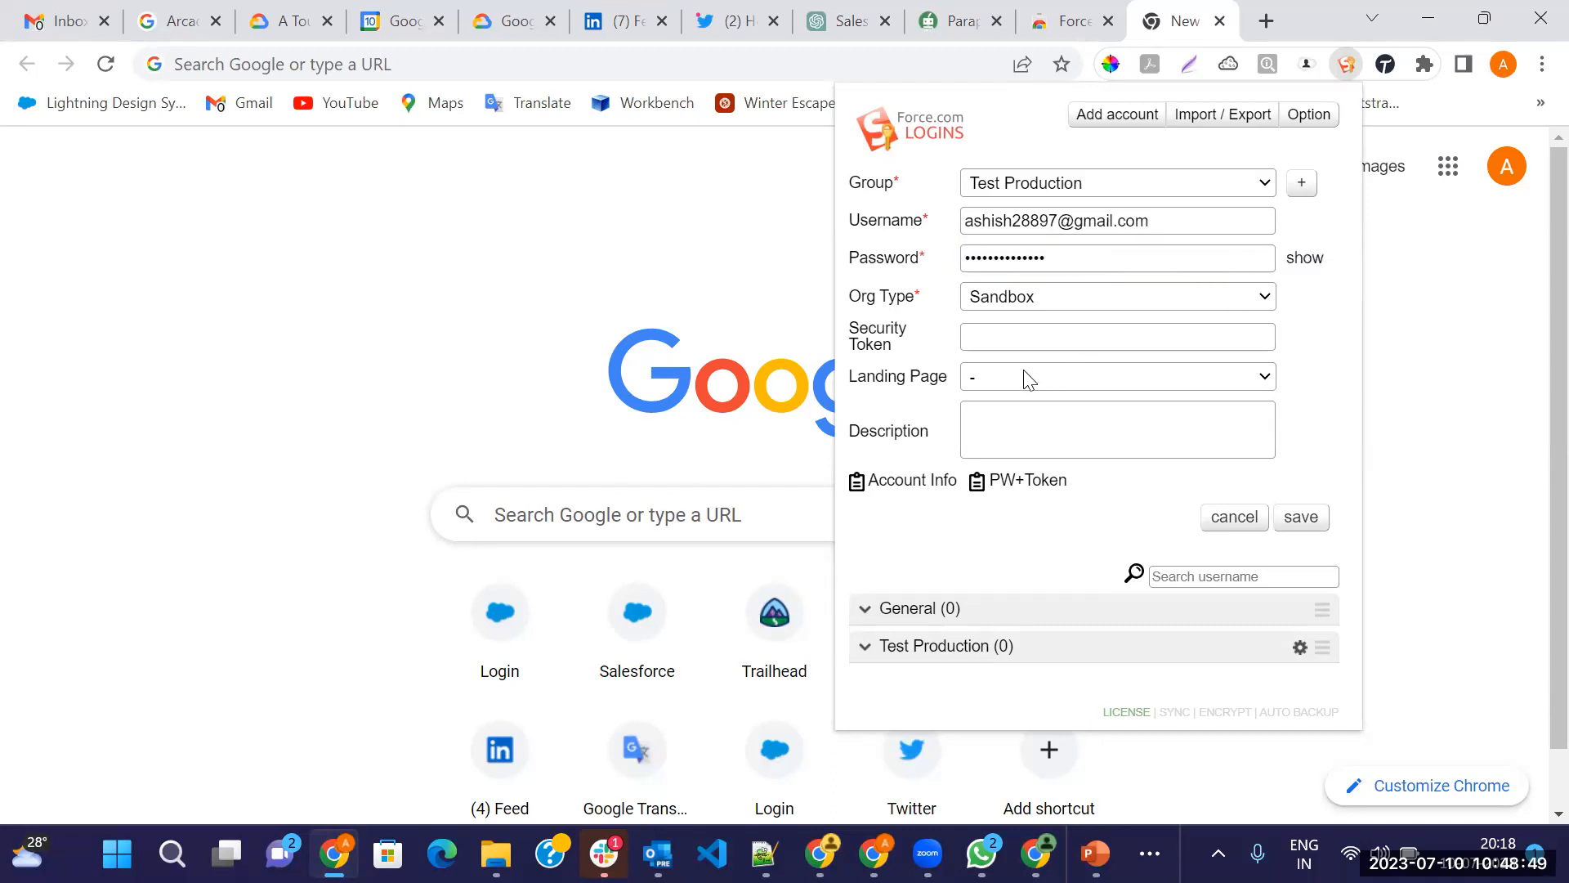
left_click(989, 309)
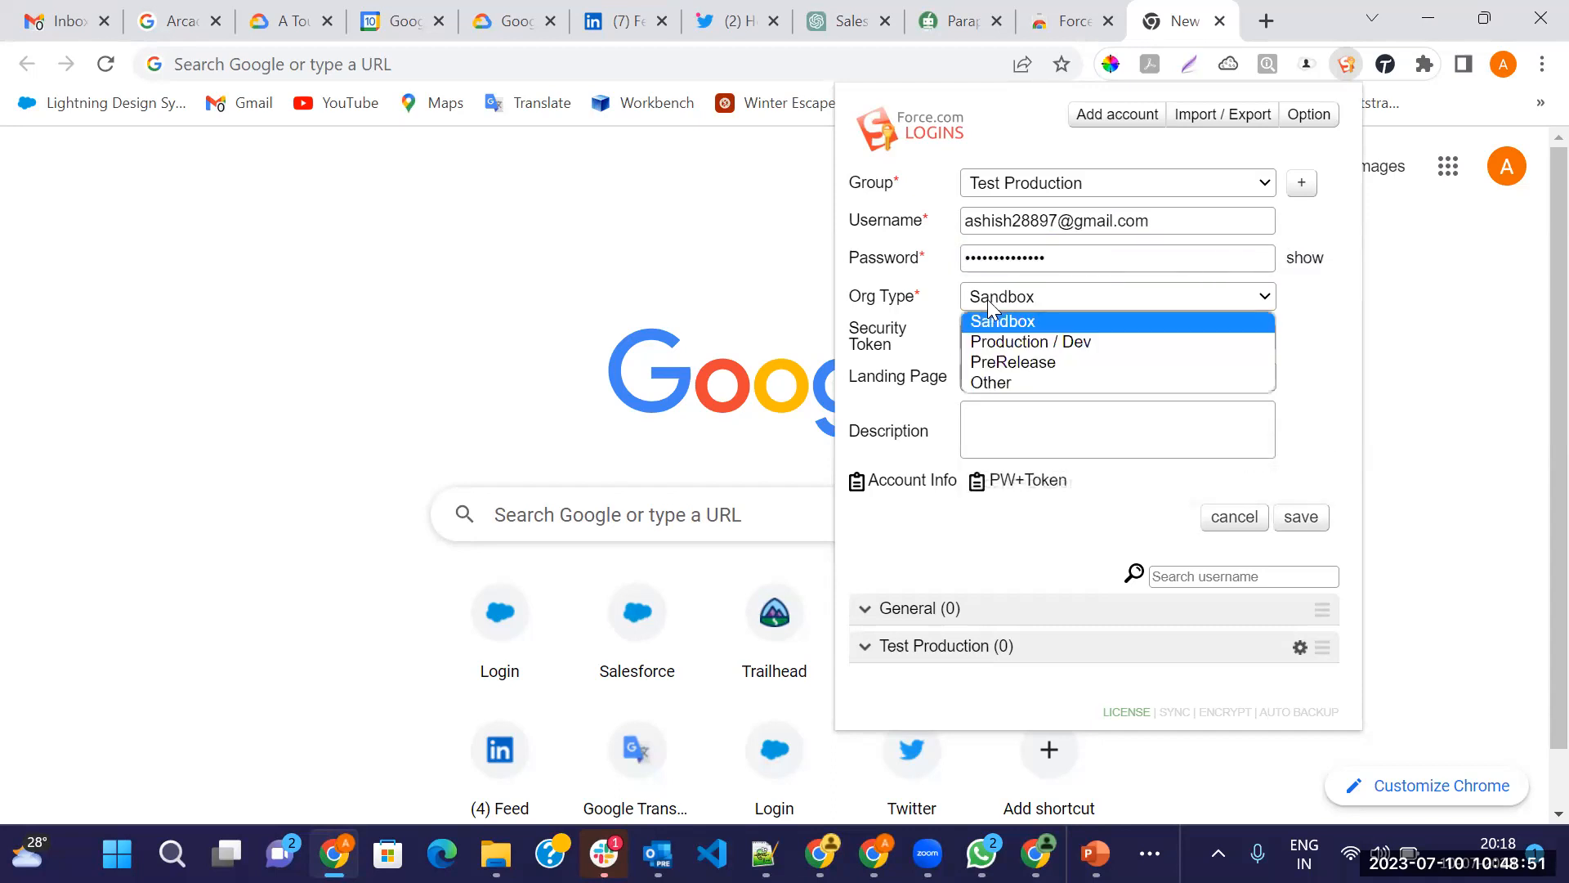
left_click(1013, 336)
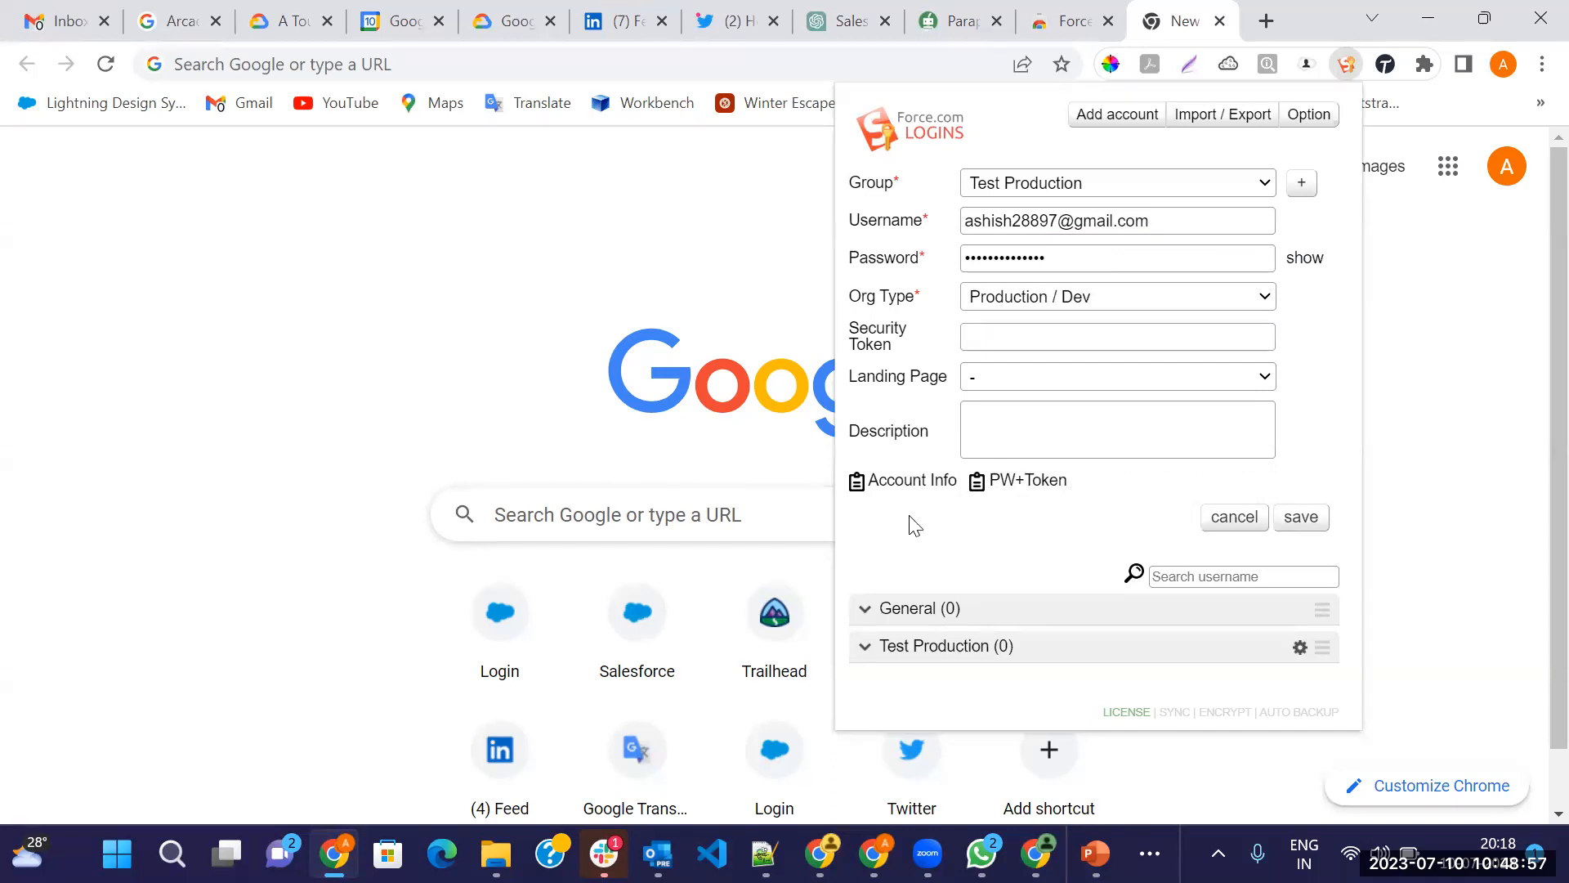
Save and confirm the new account, then open and dismiss its details and a new-account form
left_click(1301, 520)
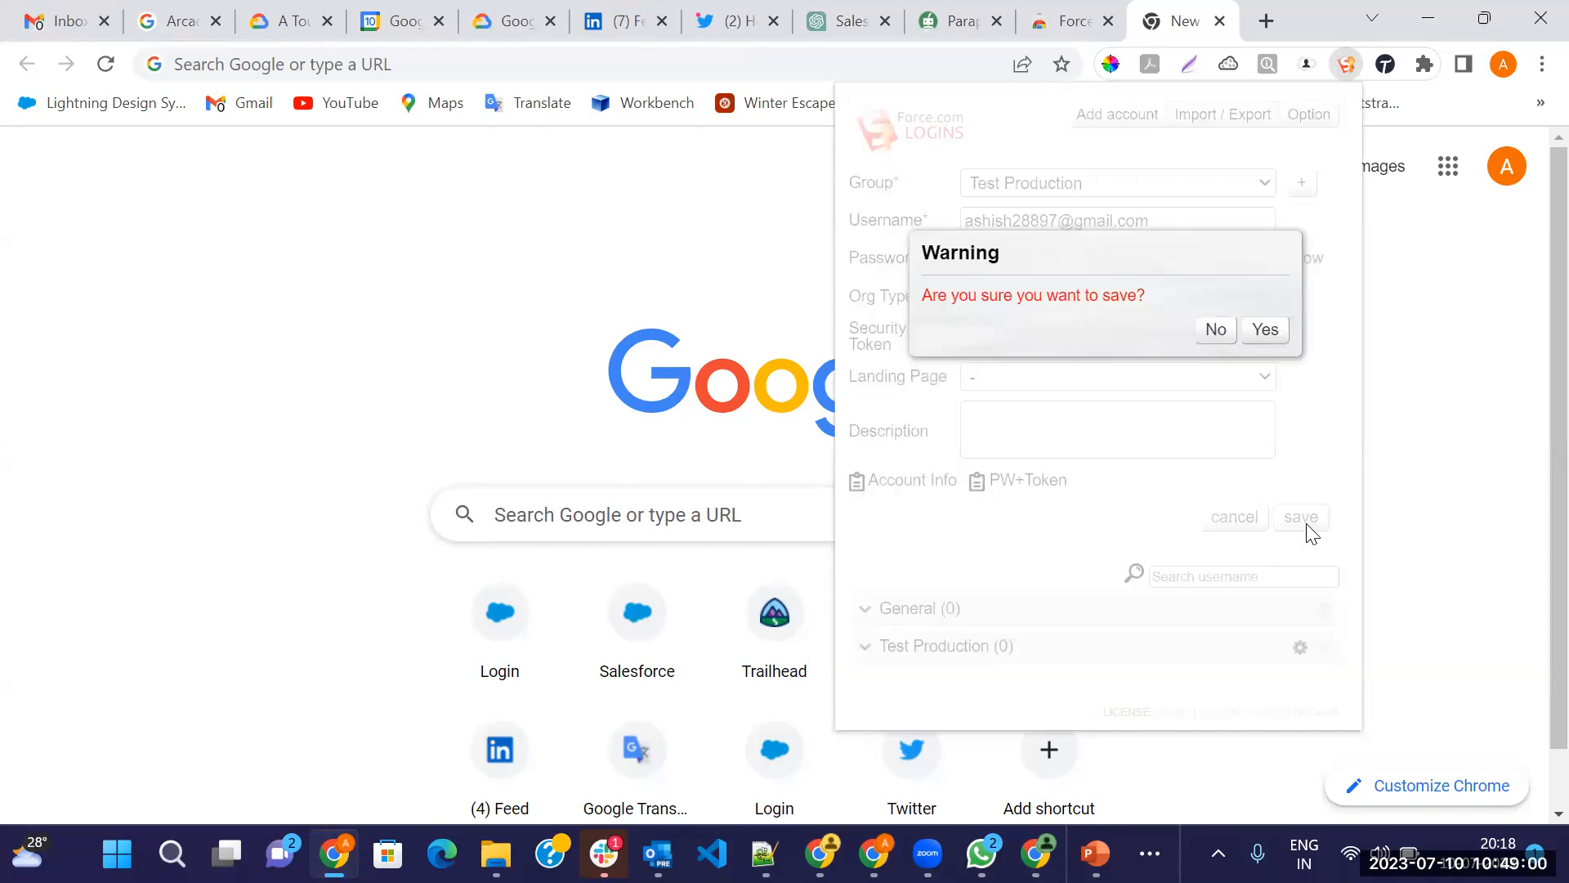
left_click(1269, 331)
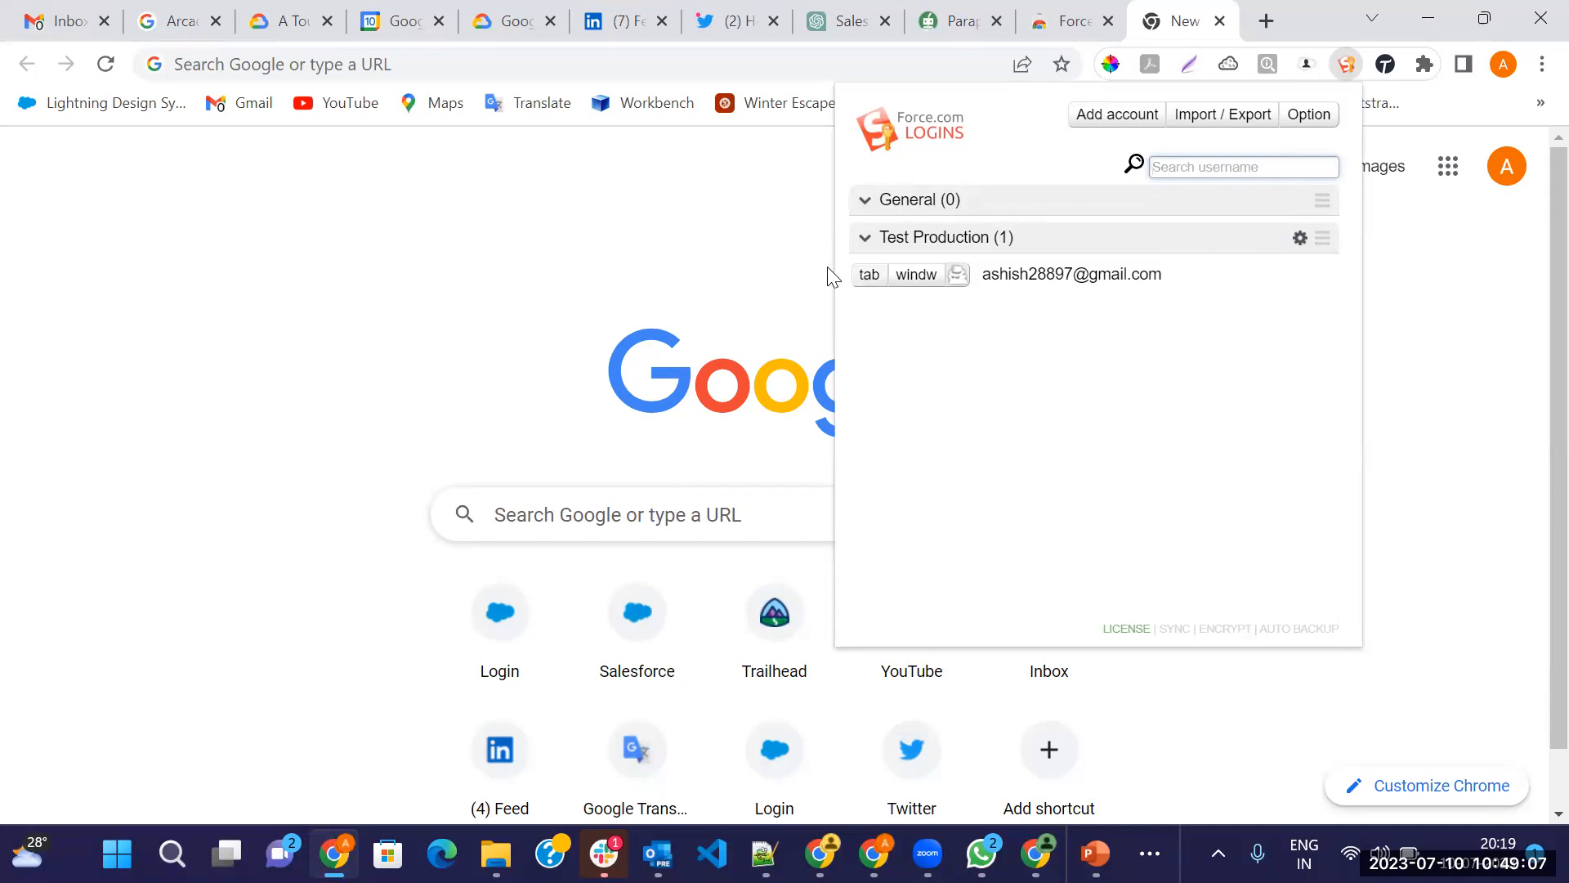
left_click(1056, 277)
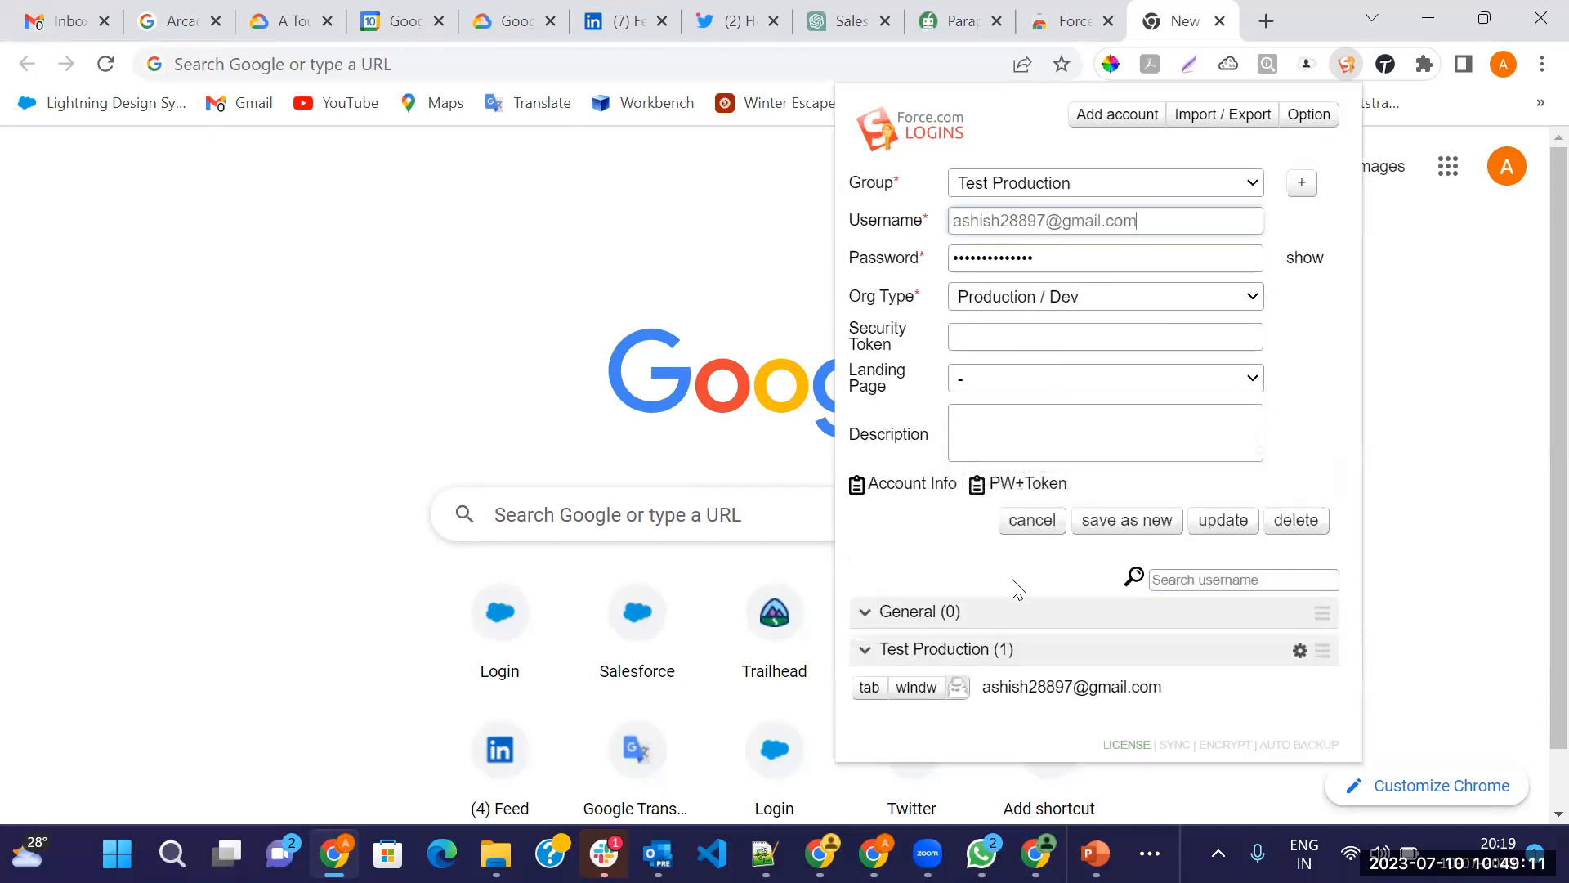
left_click(1032, 522)
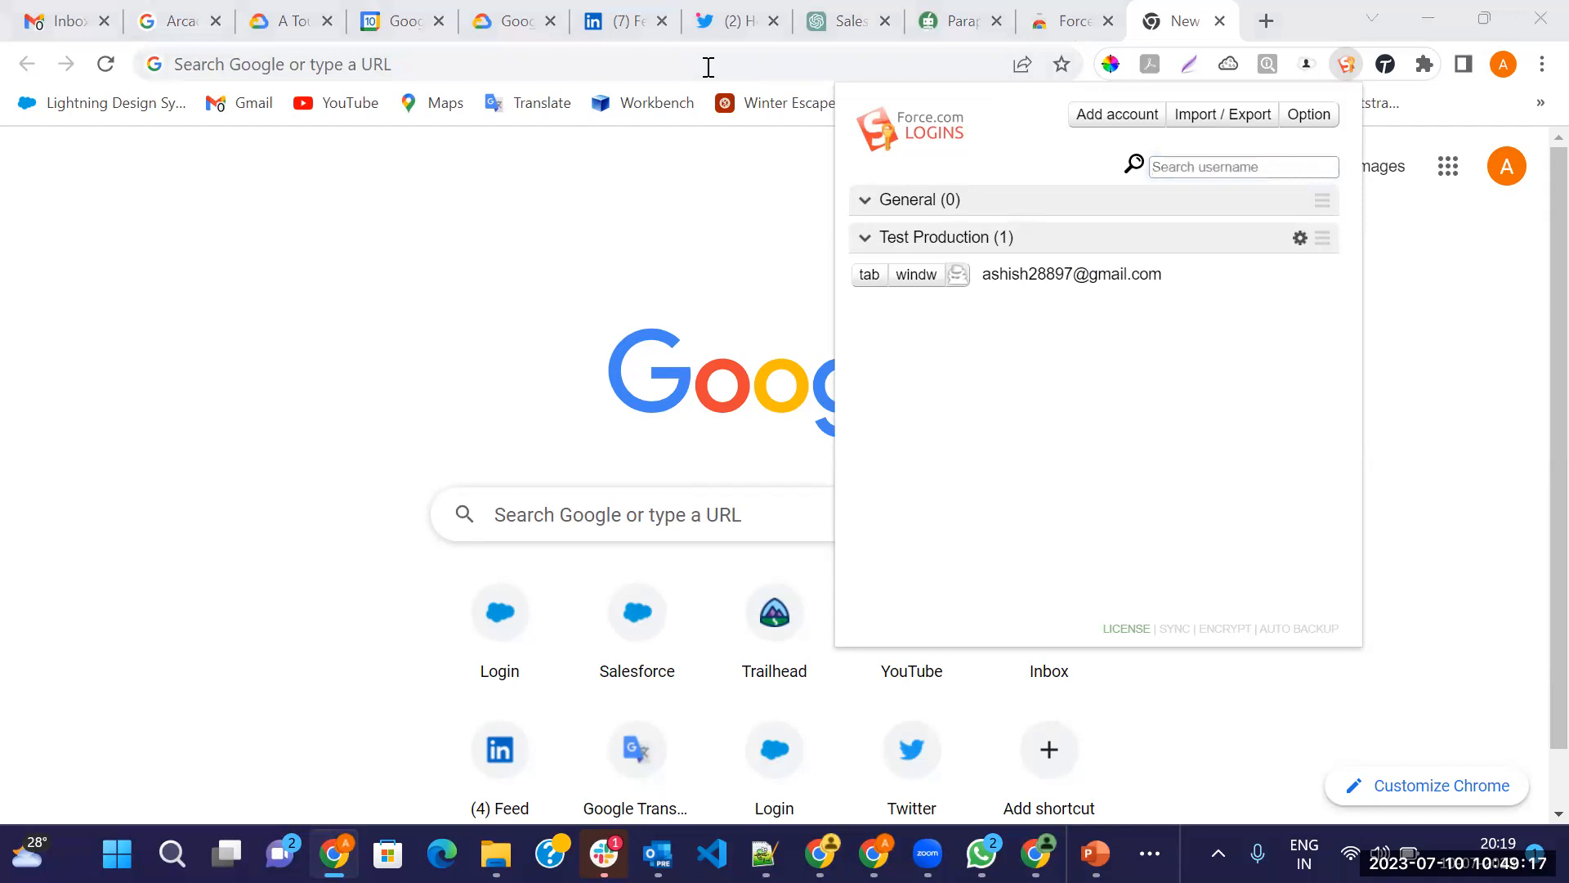
left_click(1108, 119)
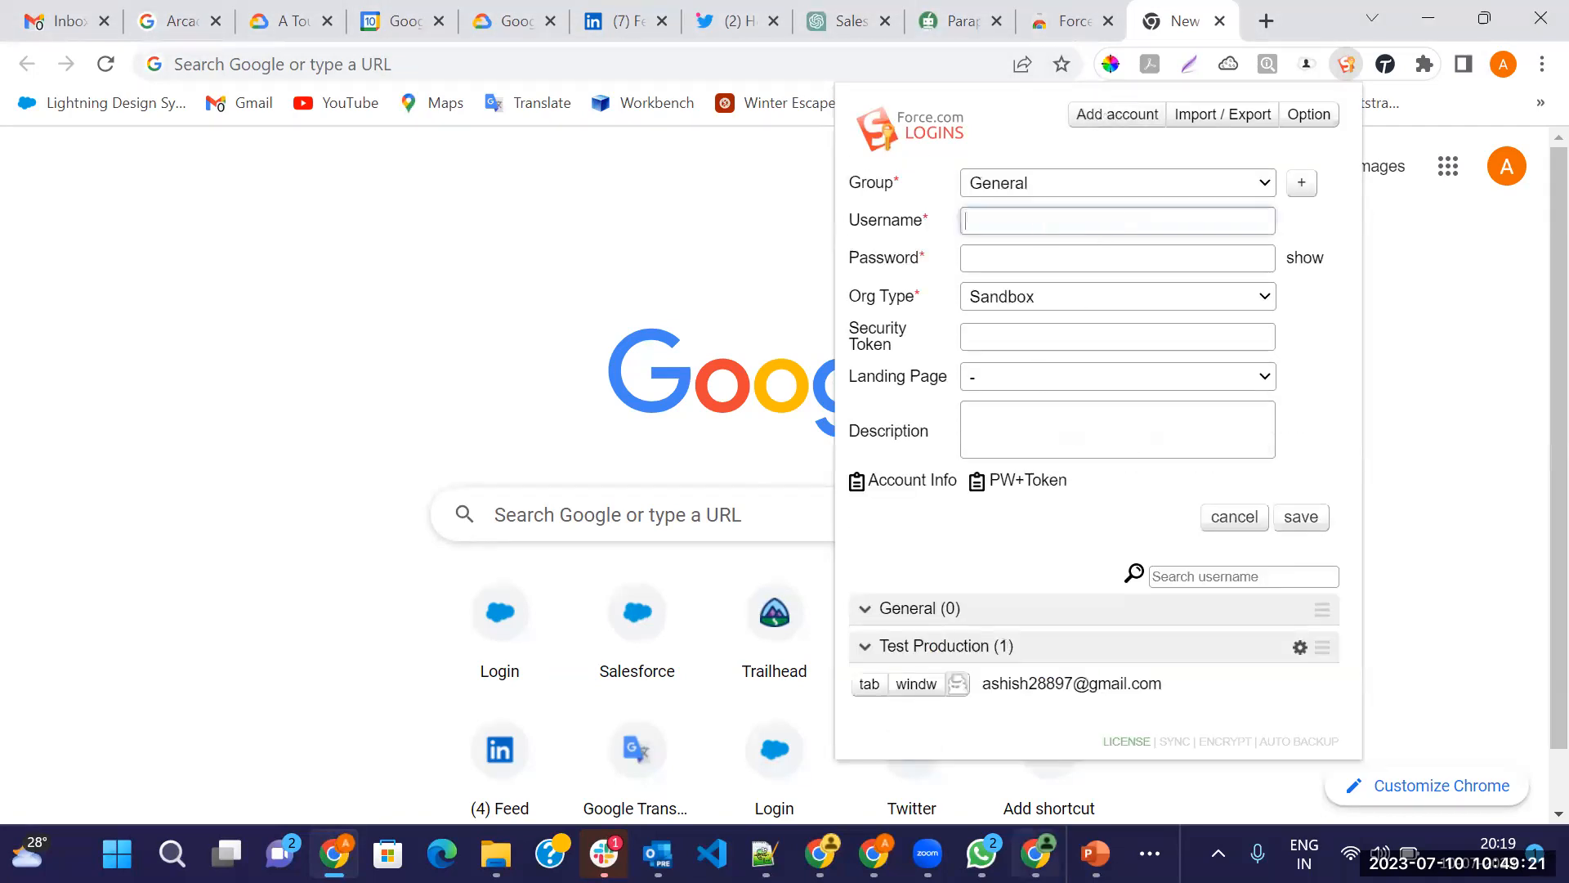
mouse_move(1036, 853)
left_click(1230, 518)
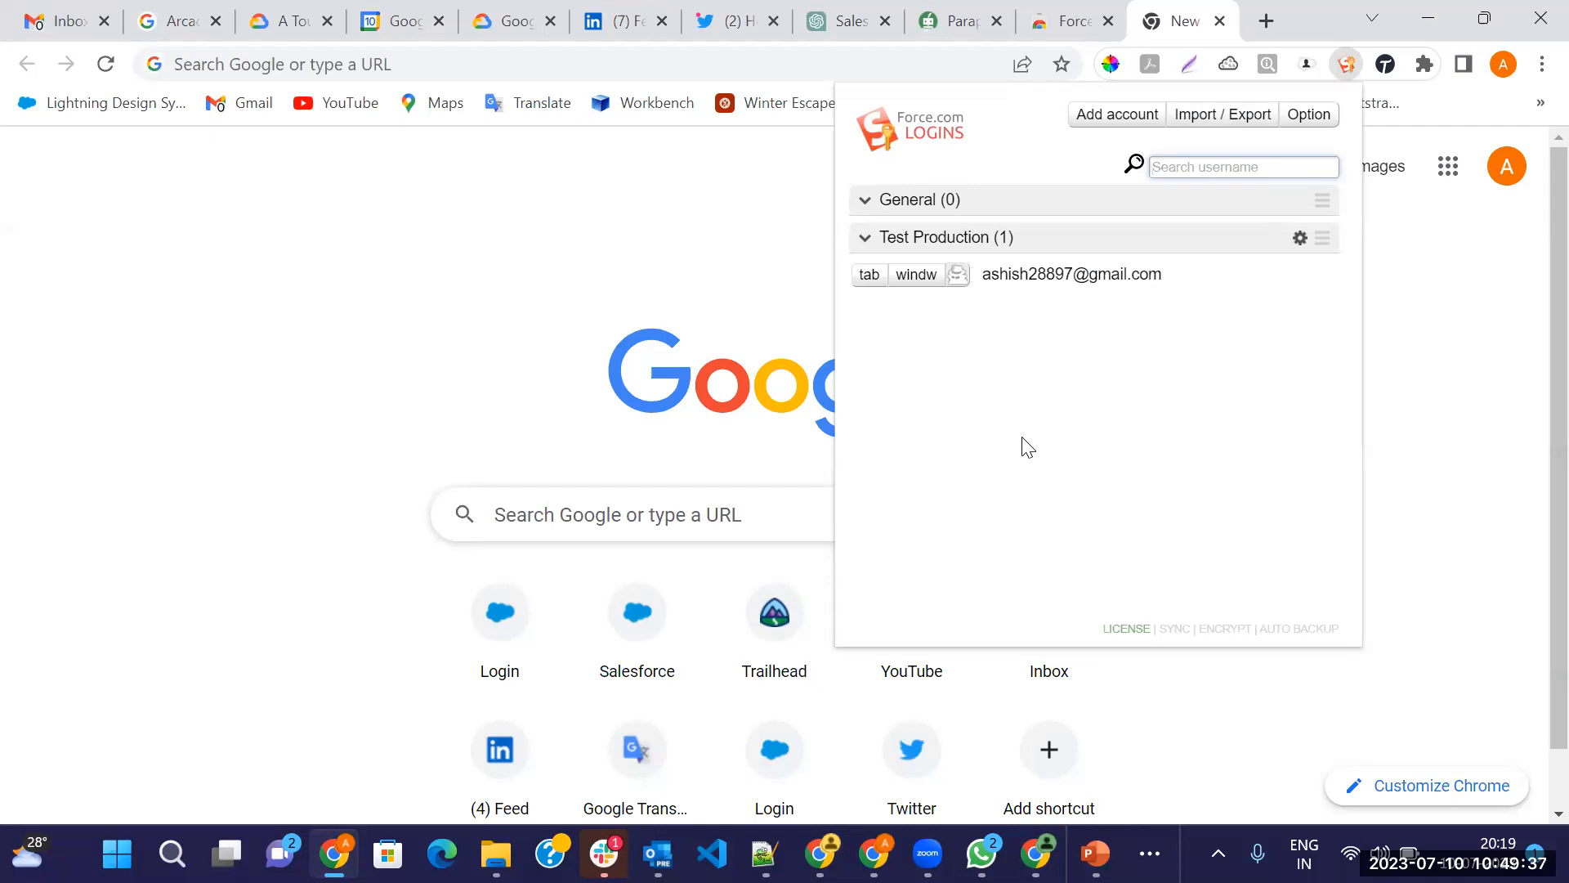
left_click(1223, 126)
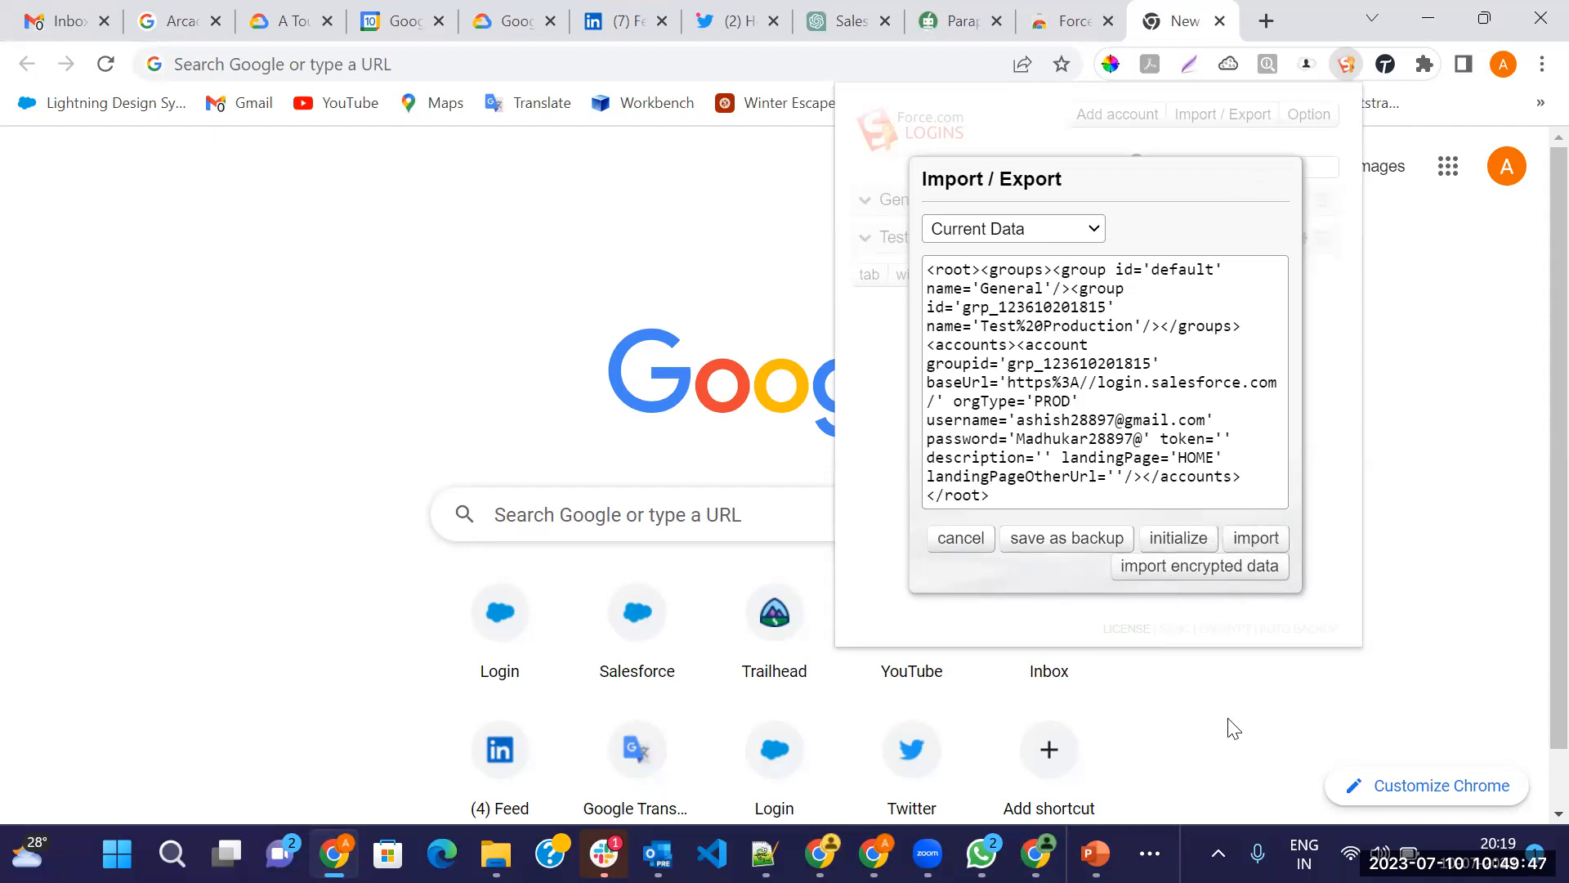
left_click(964, 543)
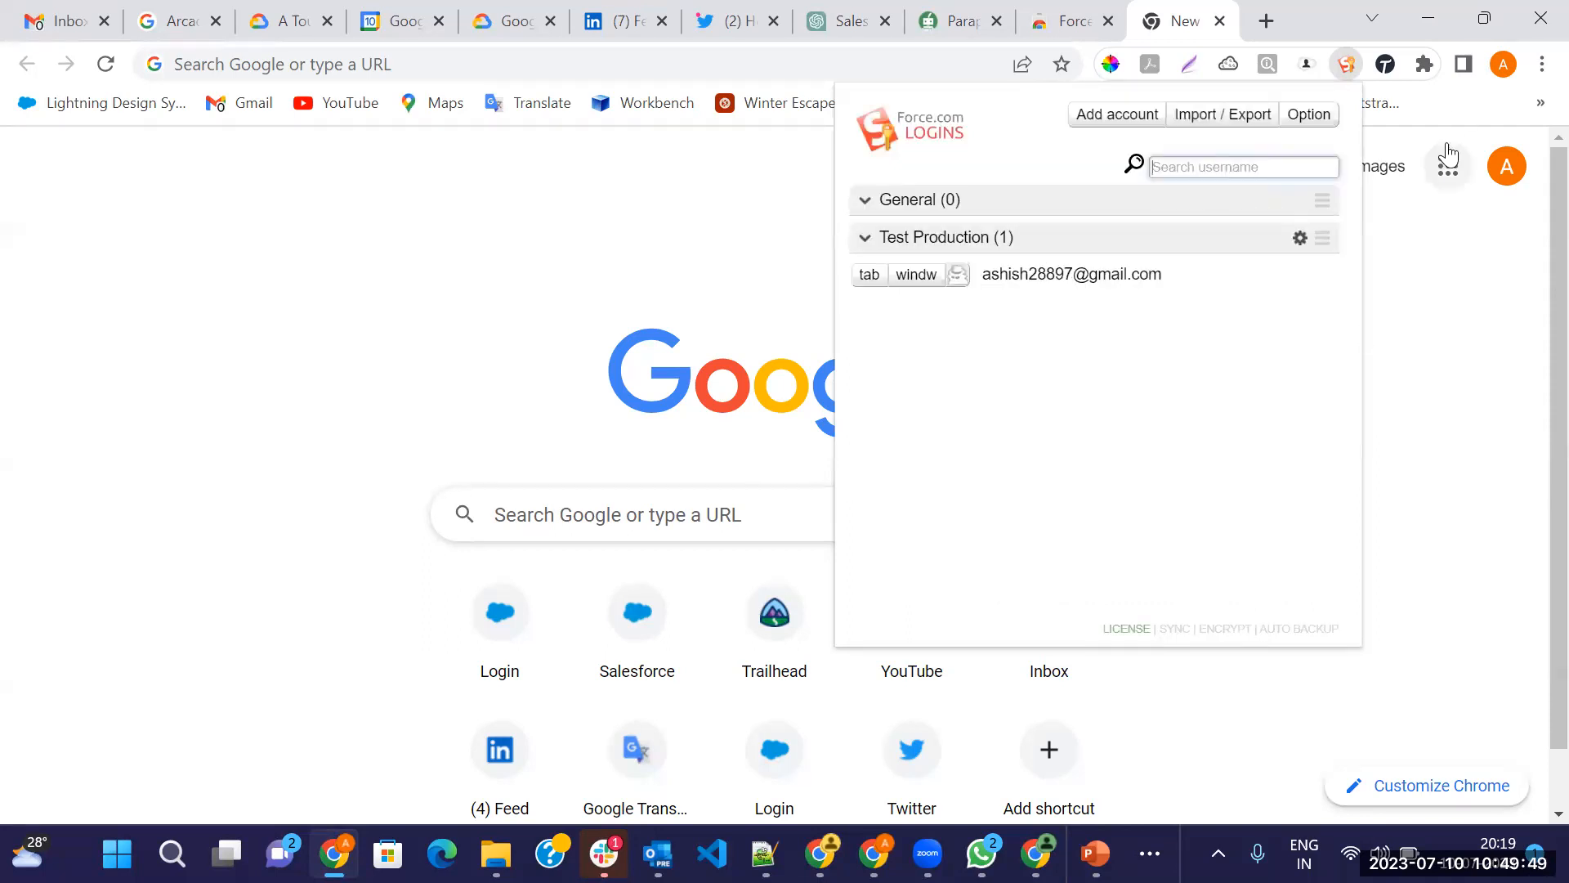
left_click(1322, 116)
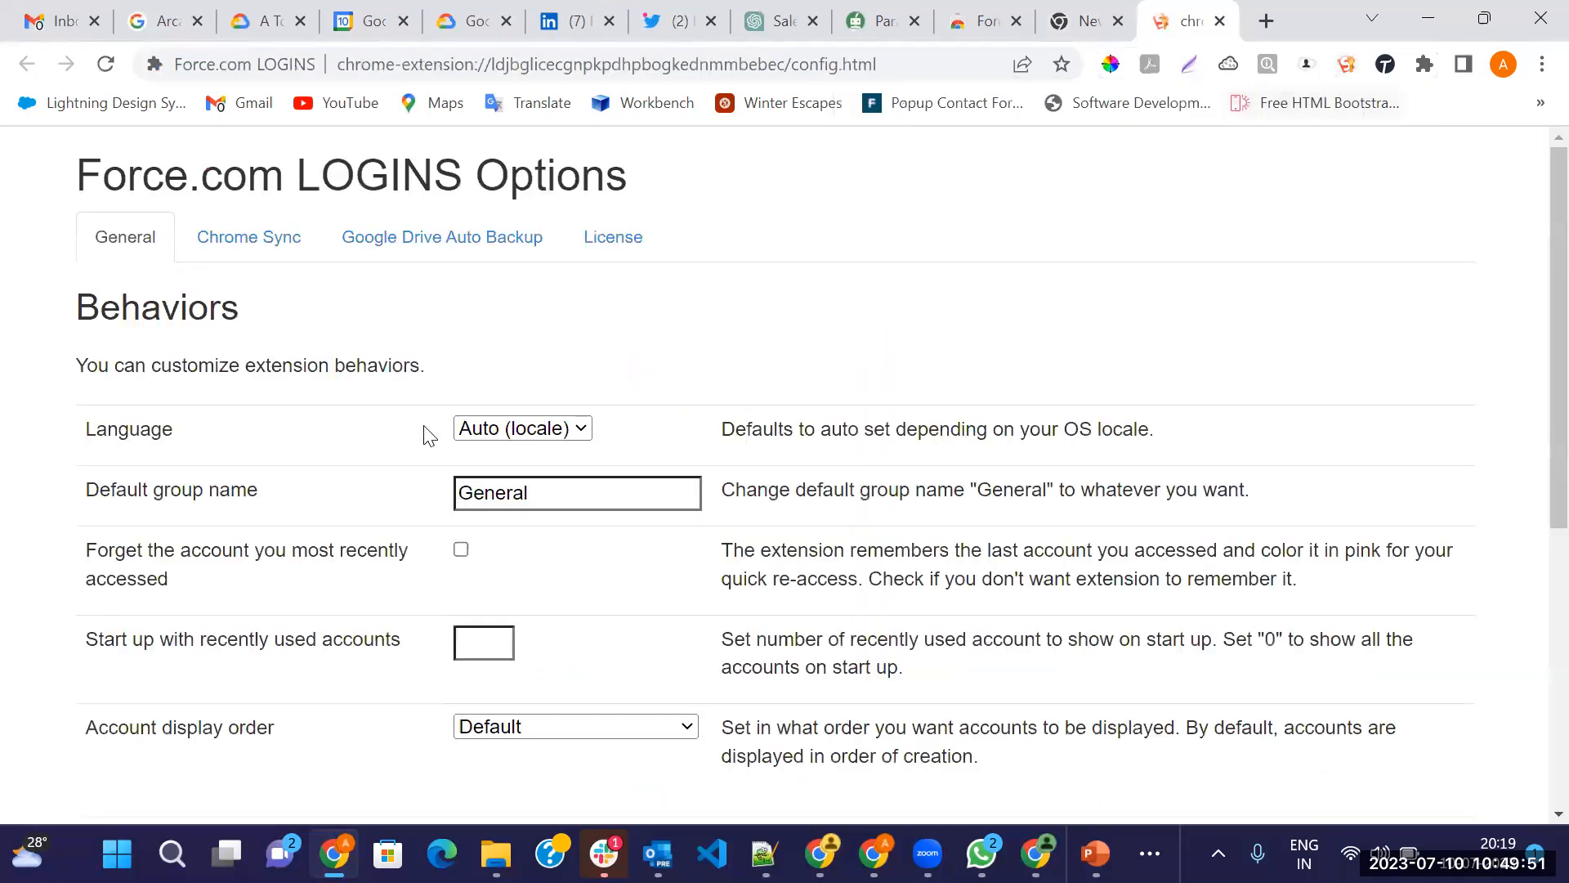
scroll(630, 543, "down", 6)
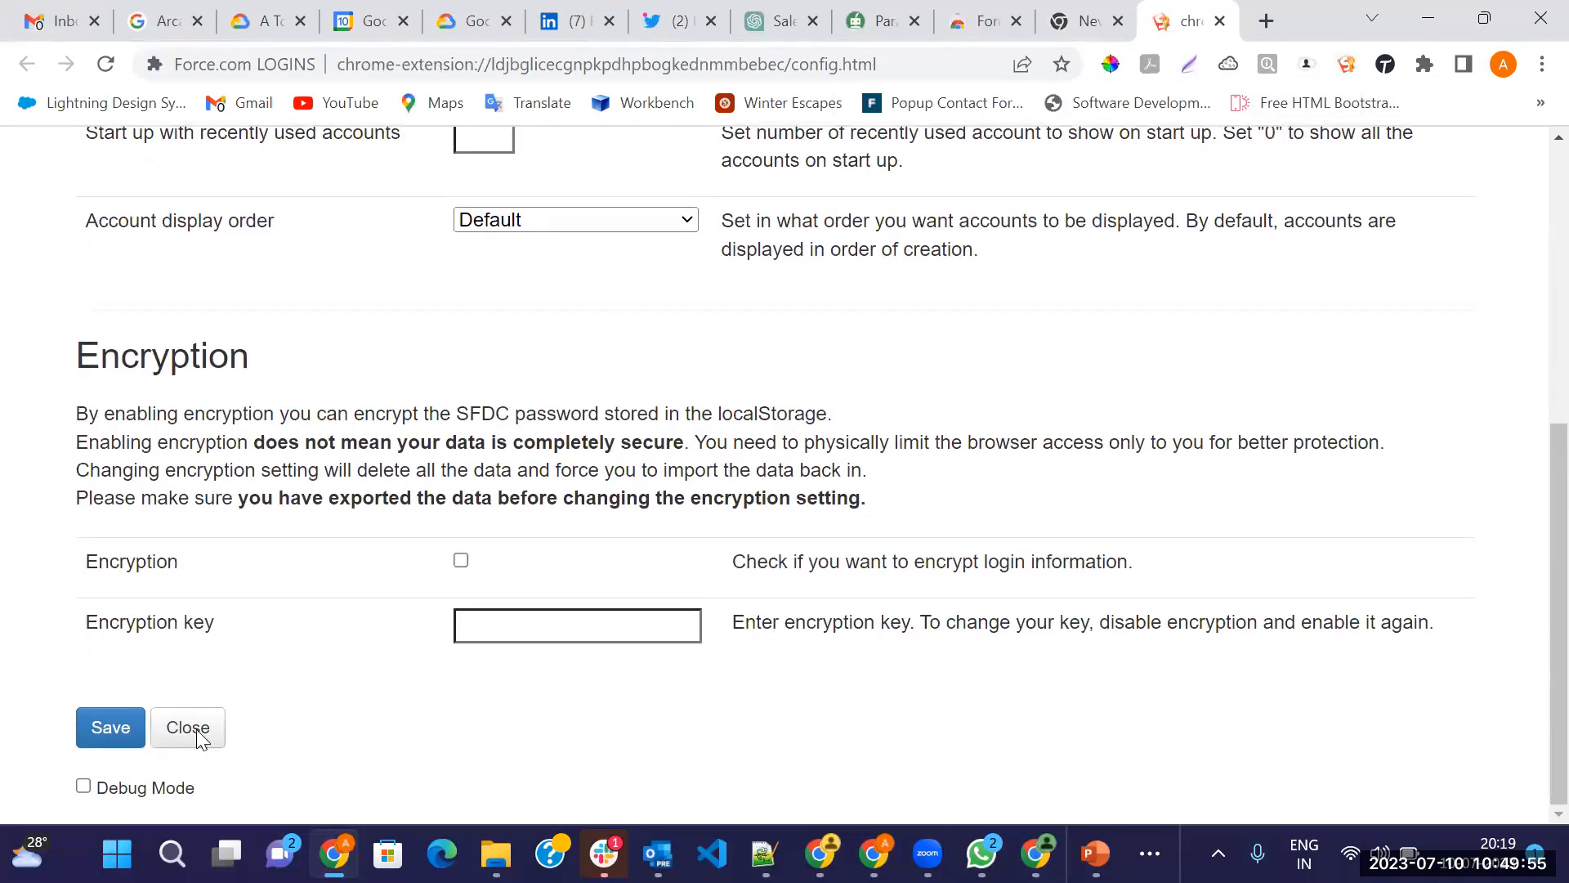
left_click(194, 729)
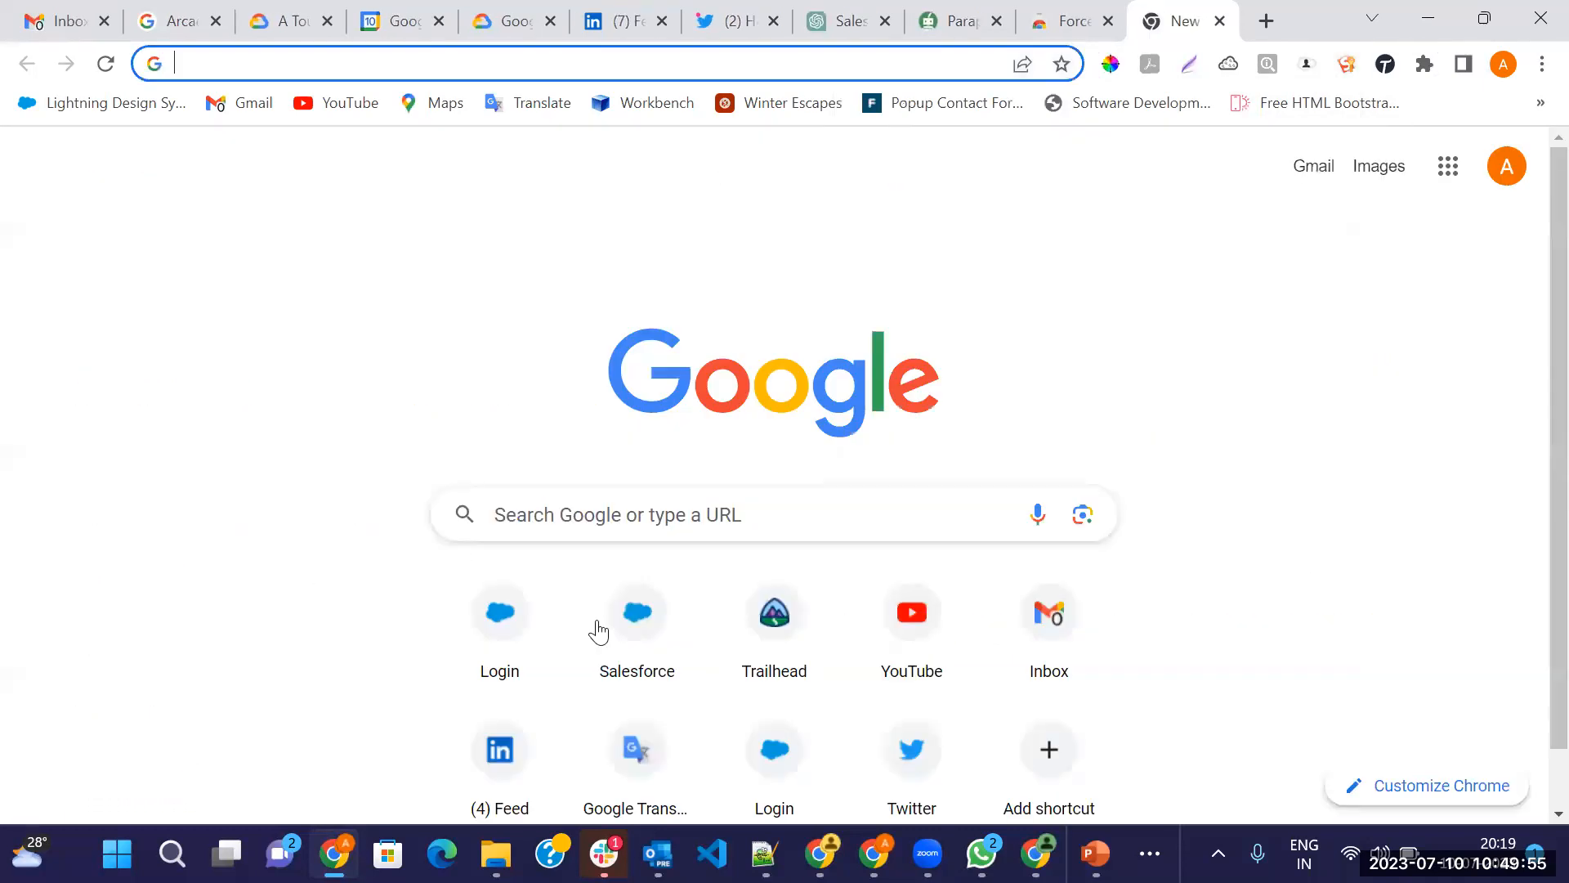
left_click(1345, 68)
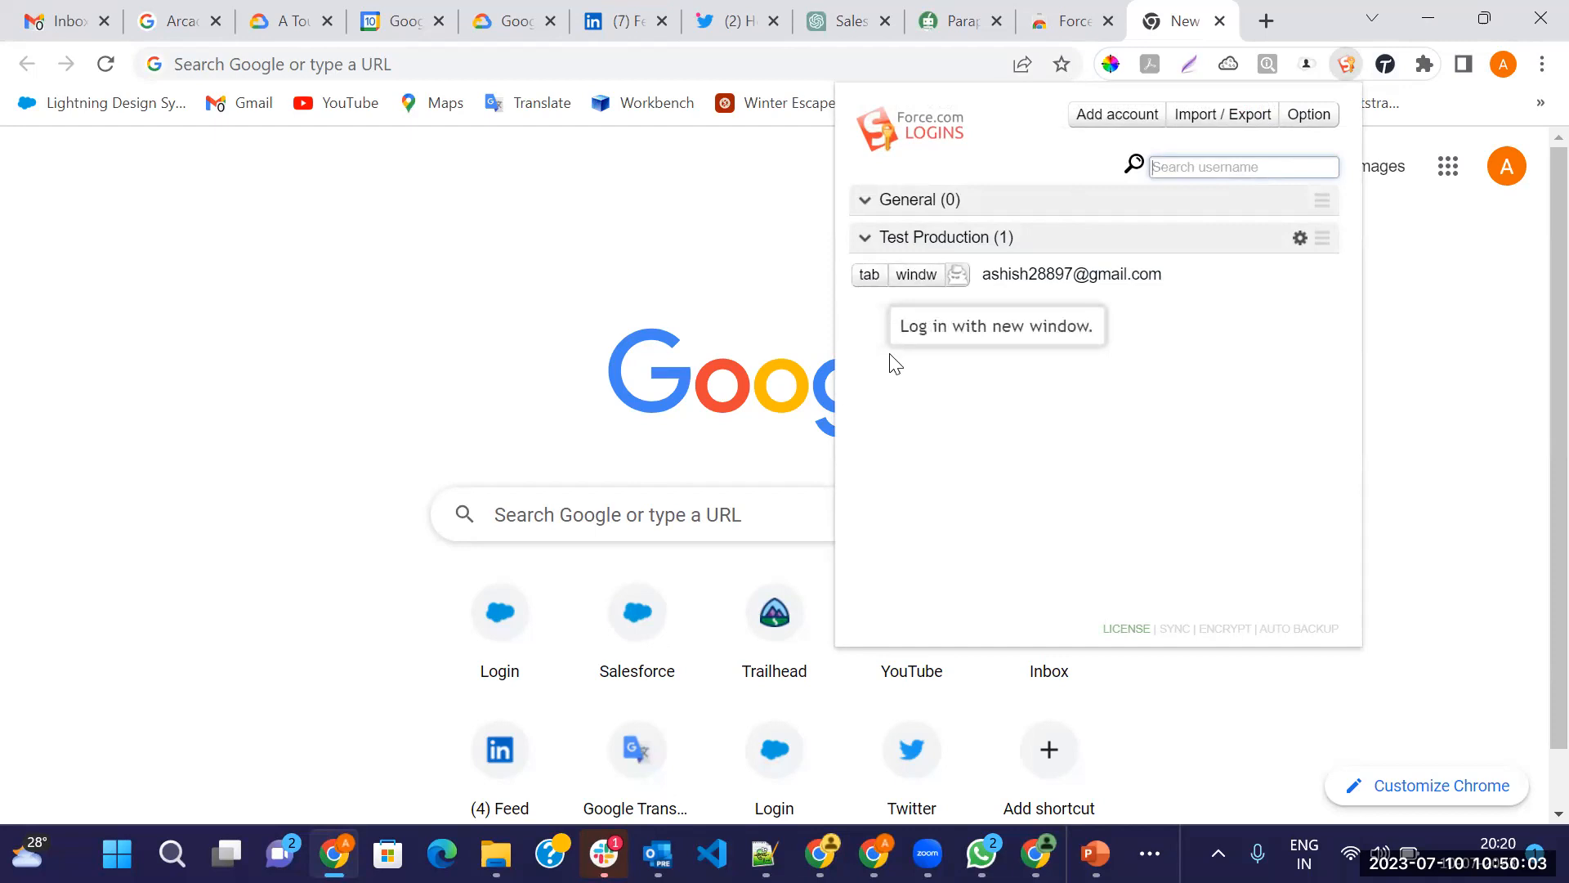
Log in to Salesforce with the saved account in a new tab, dismissing Chrome's password breach warning
left_click(870, 278)
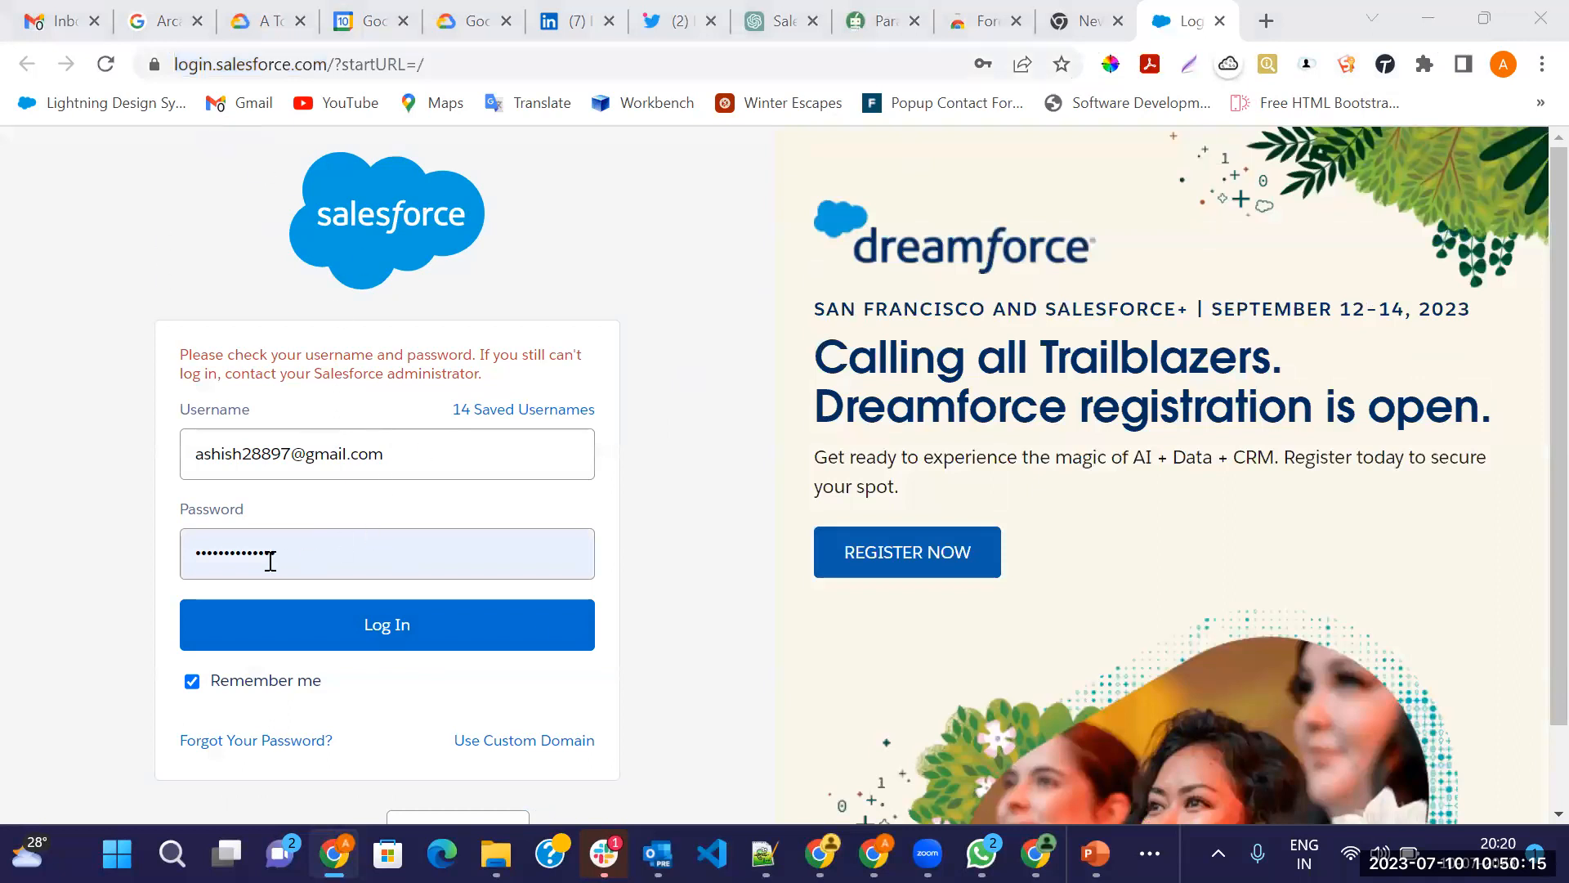
left_click(361, 634)
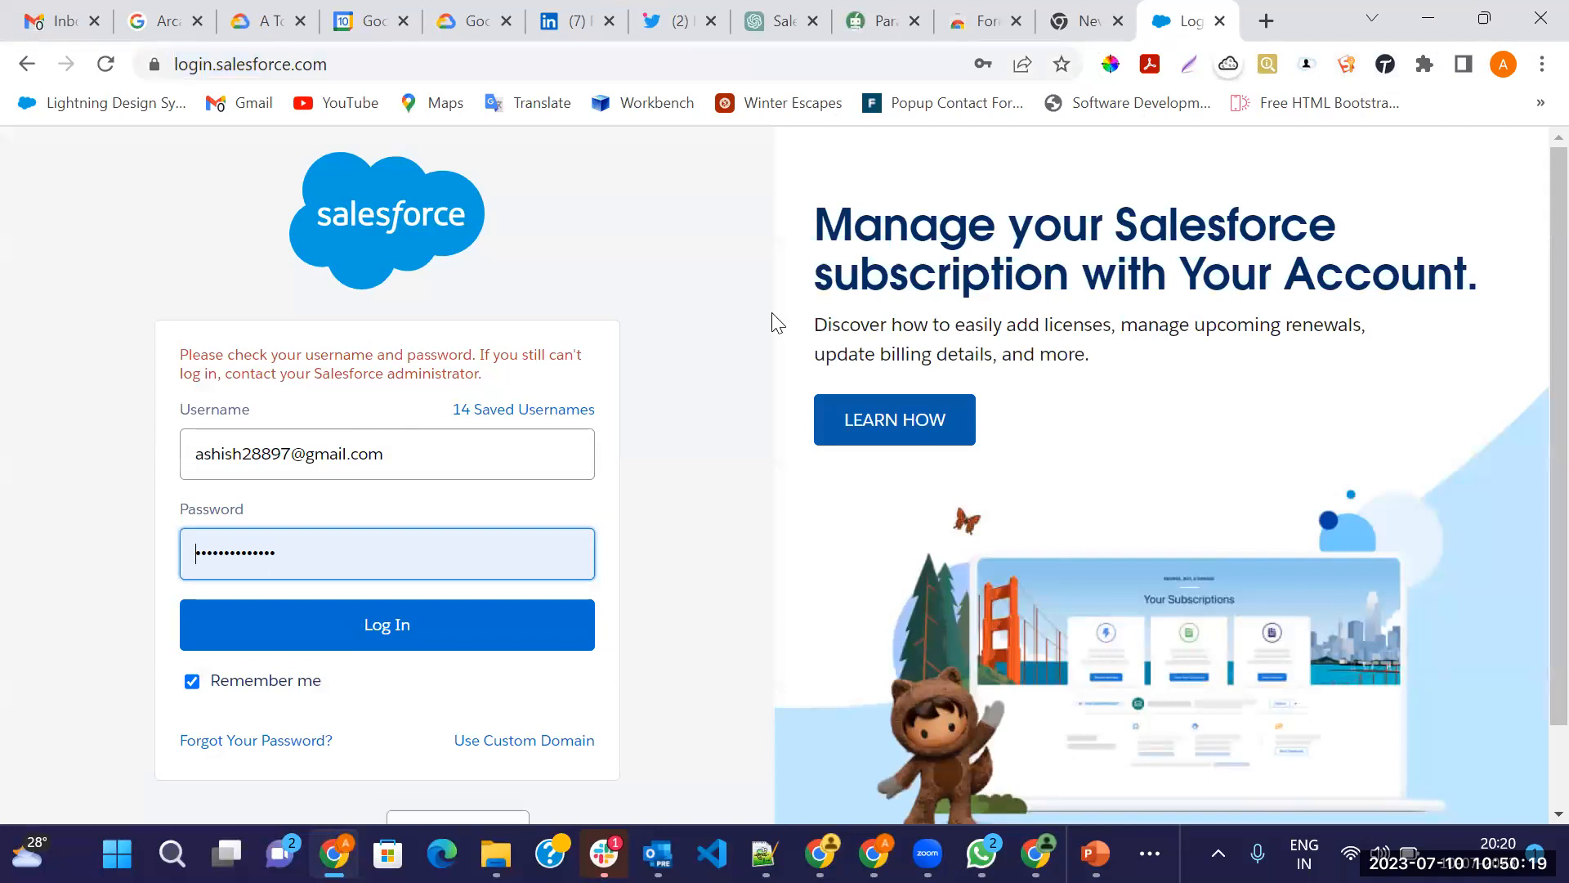
key("alt+Tab")
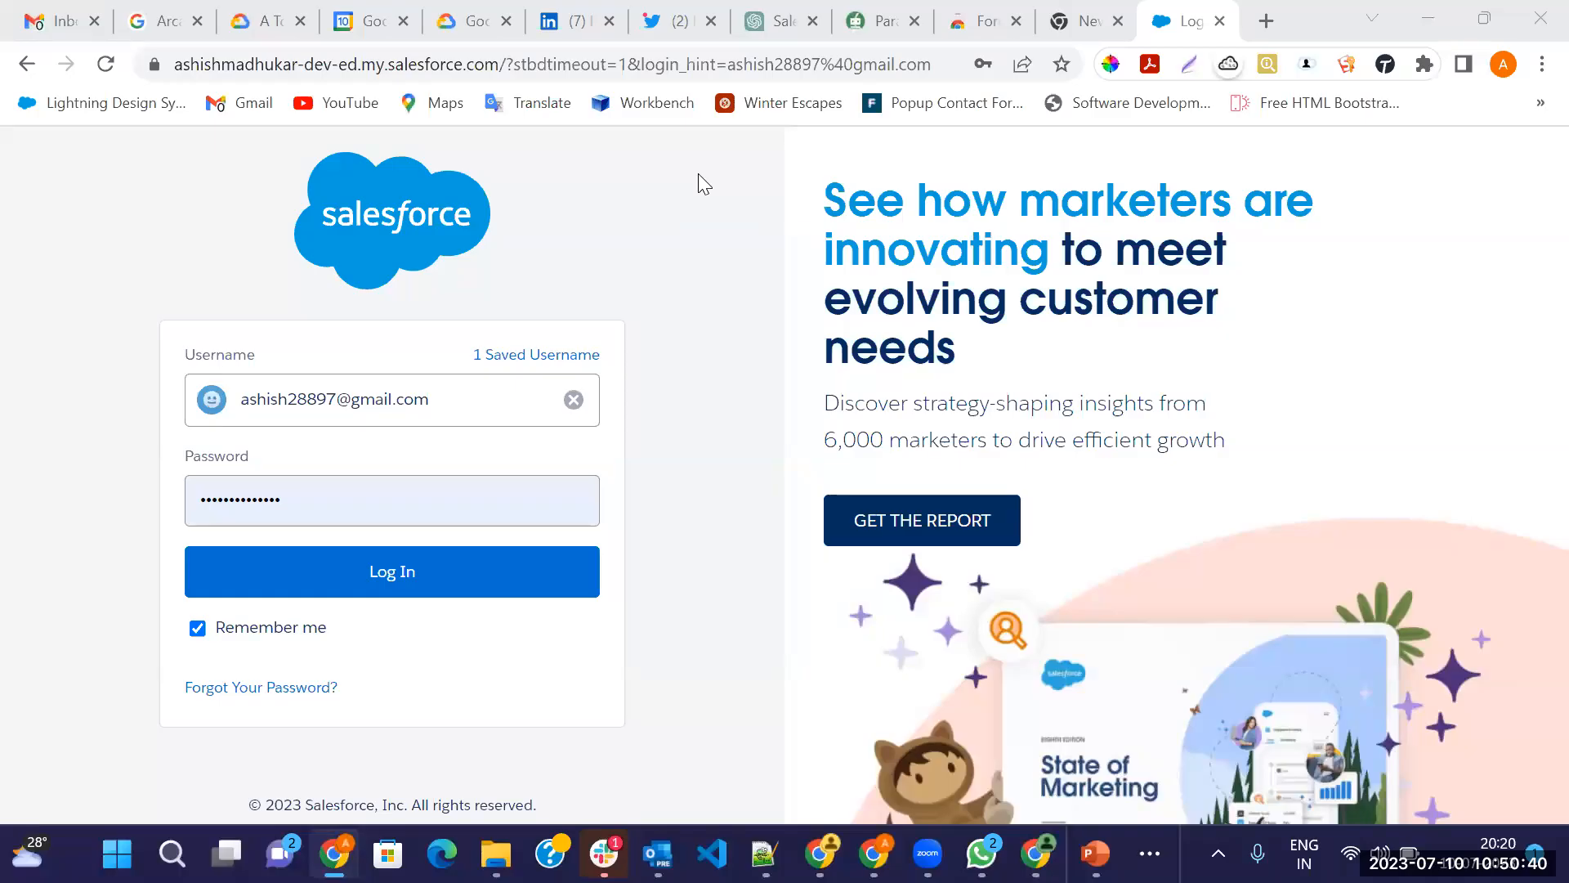
left_click(319, 575)
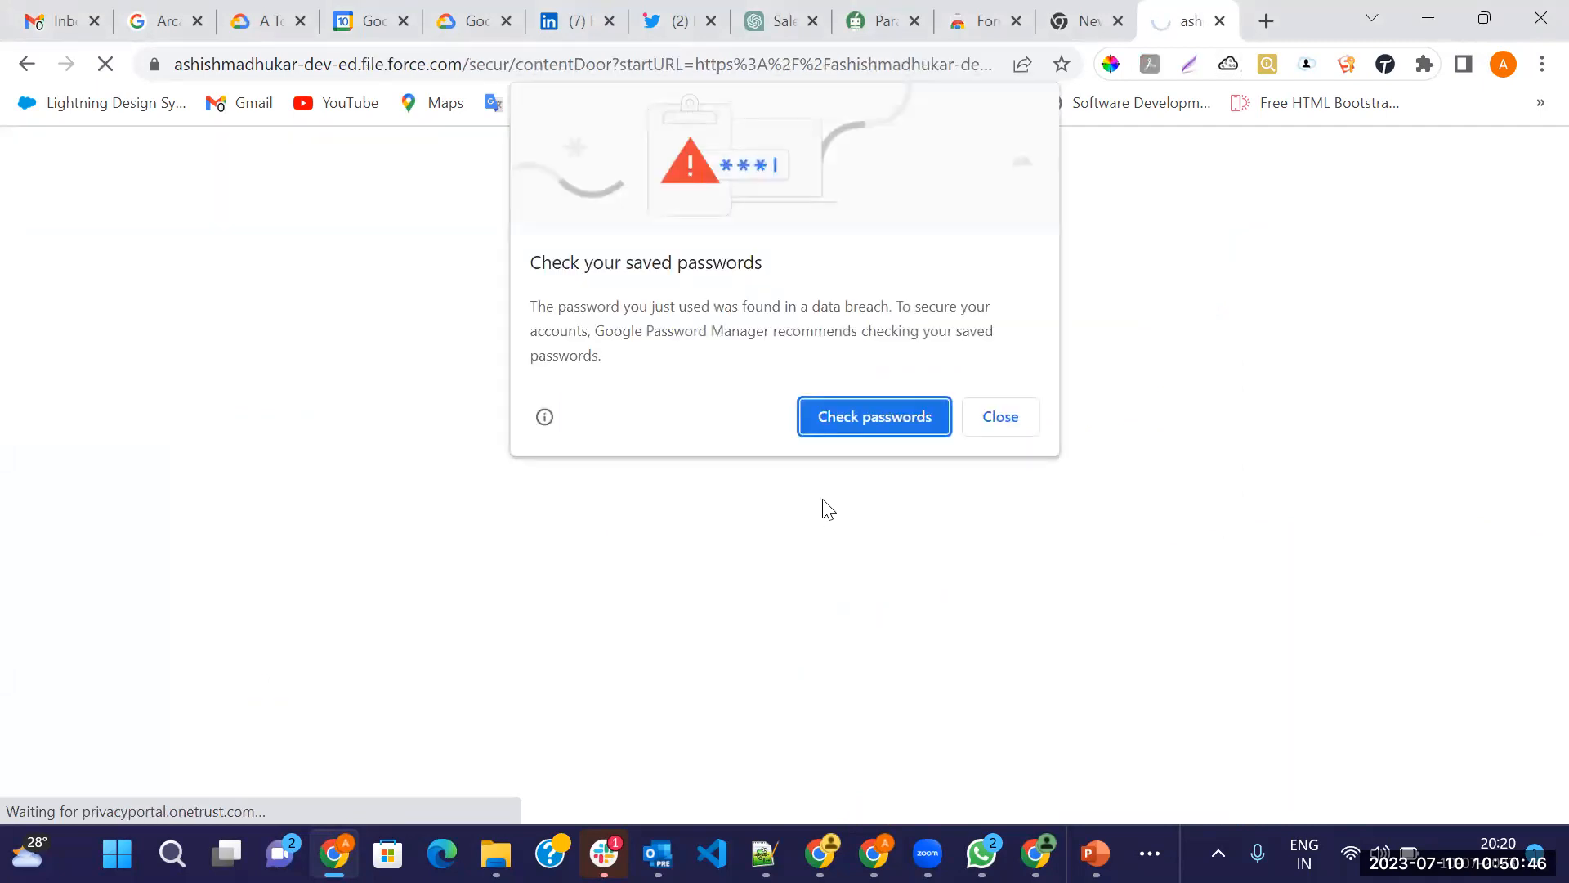
left_click(1019, 428)
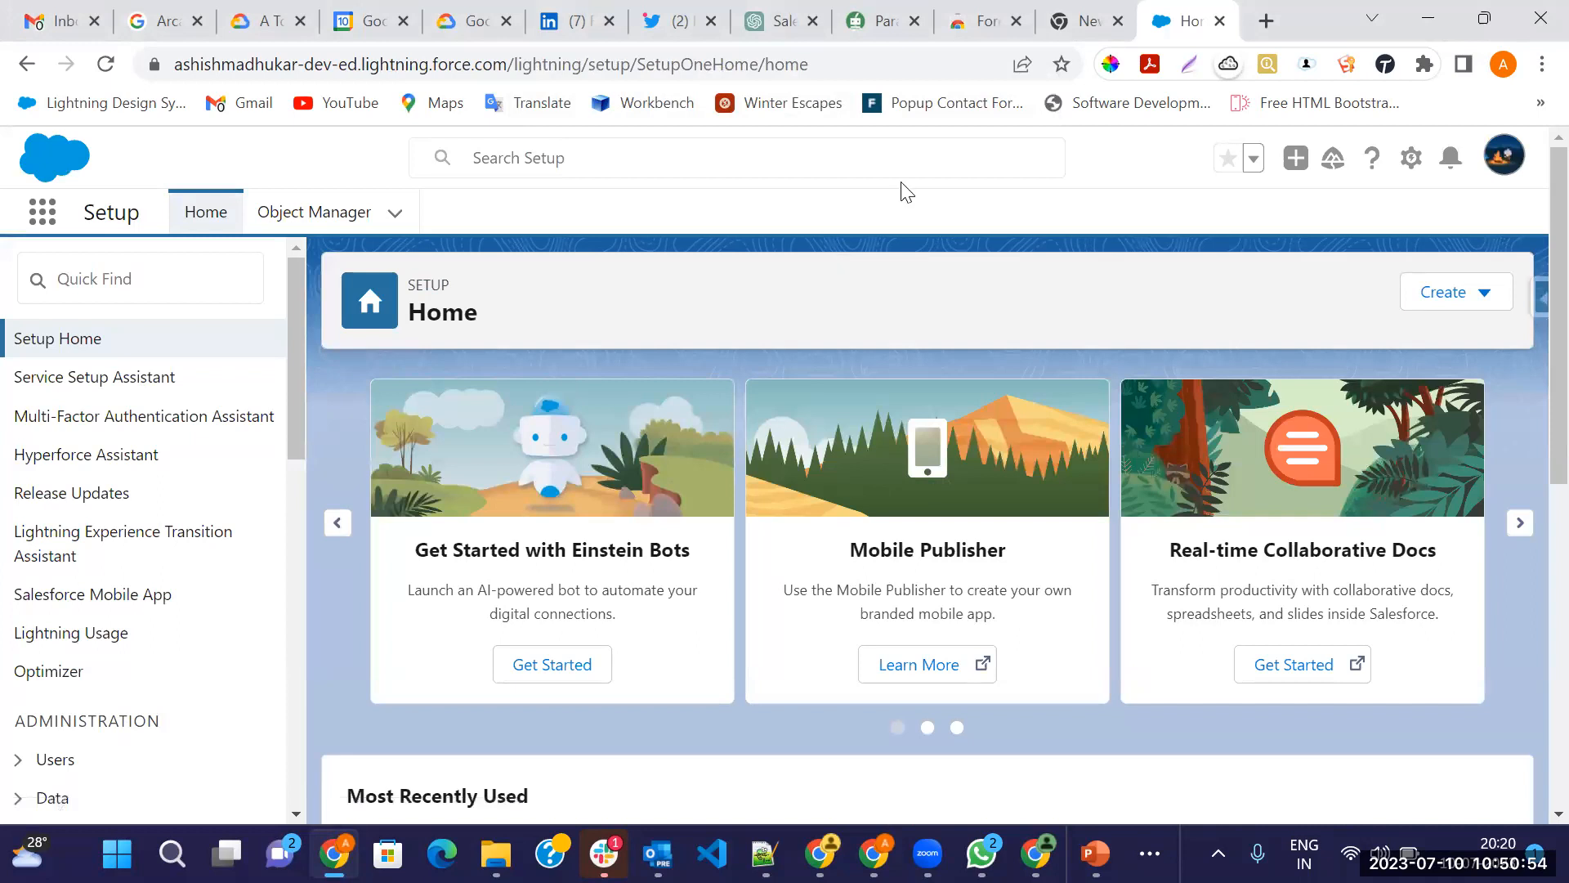
Set the saved account's Org Type to Other and select the org's domain in the address bar
left_click(1347, 64)
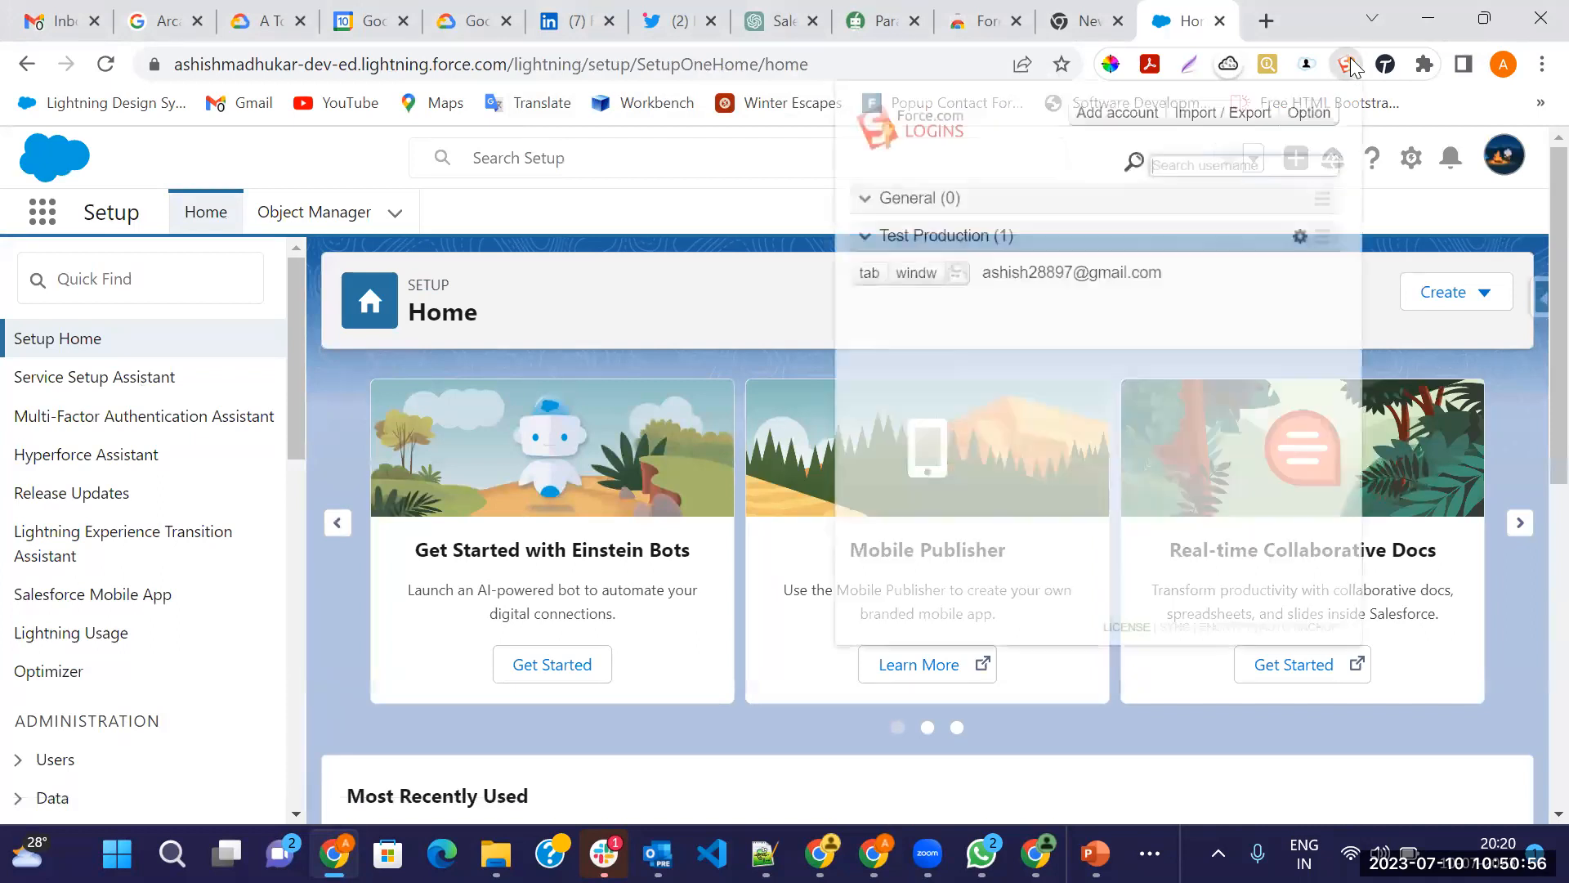
left_click(1004, 274)
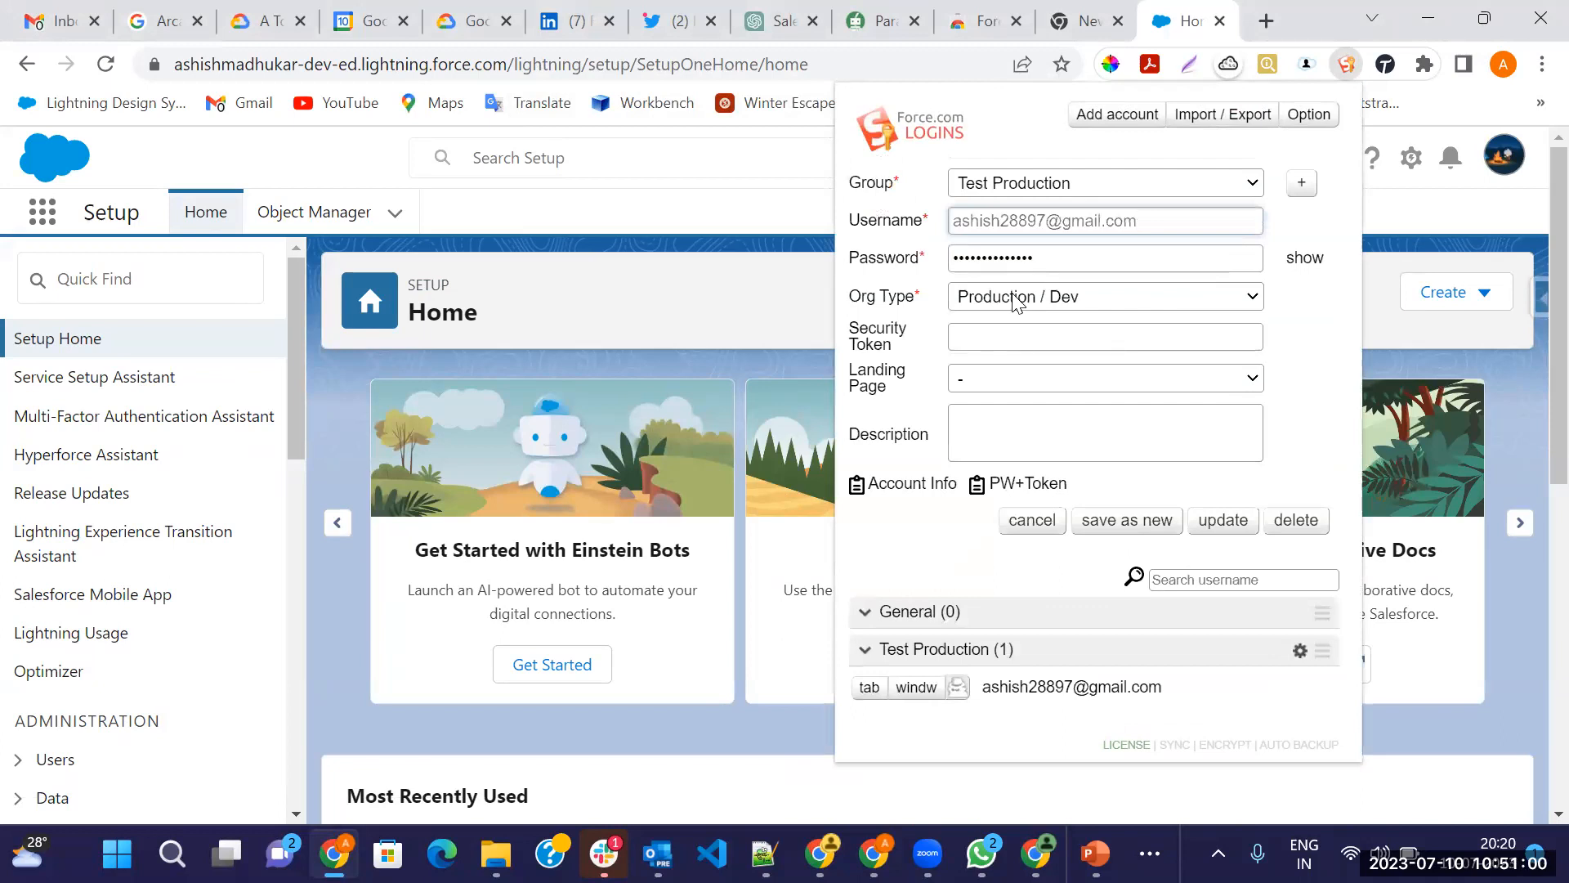
left_click(1016, 303)
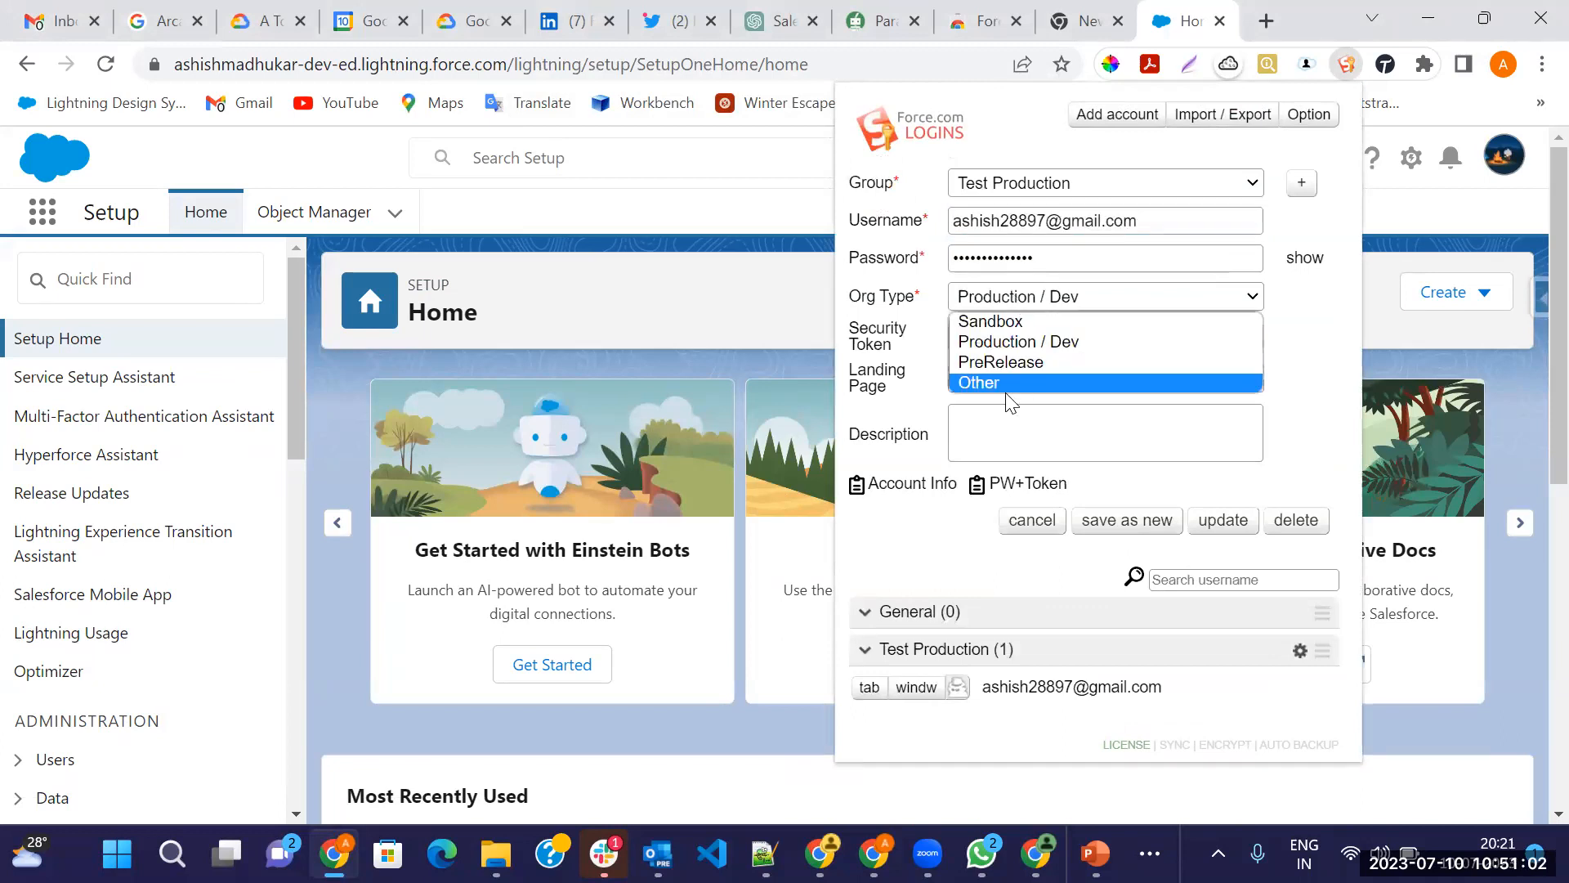
left_click(980, 383)
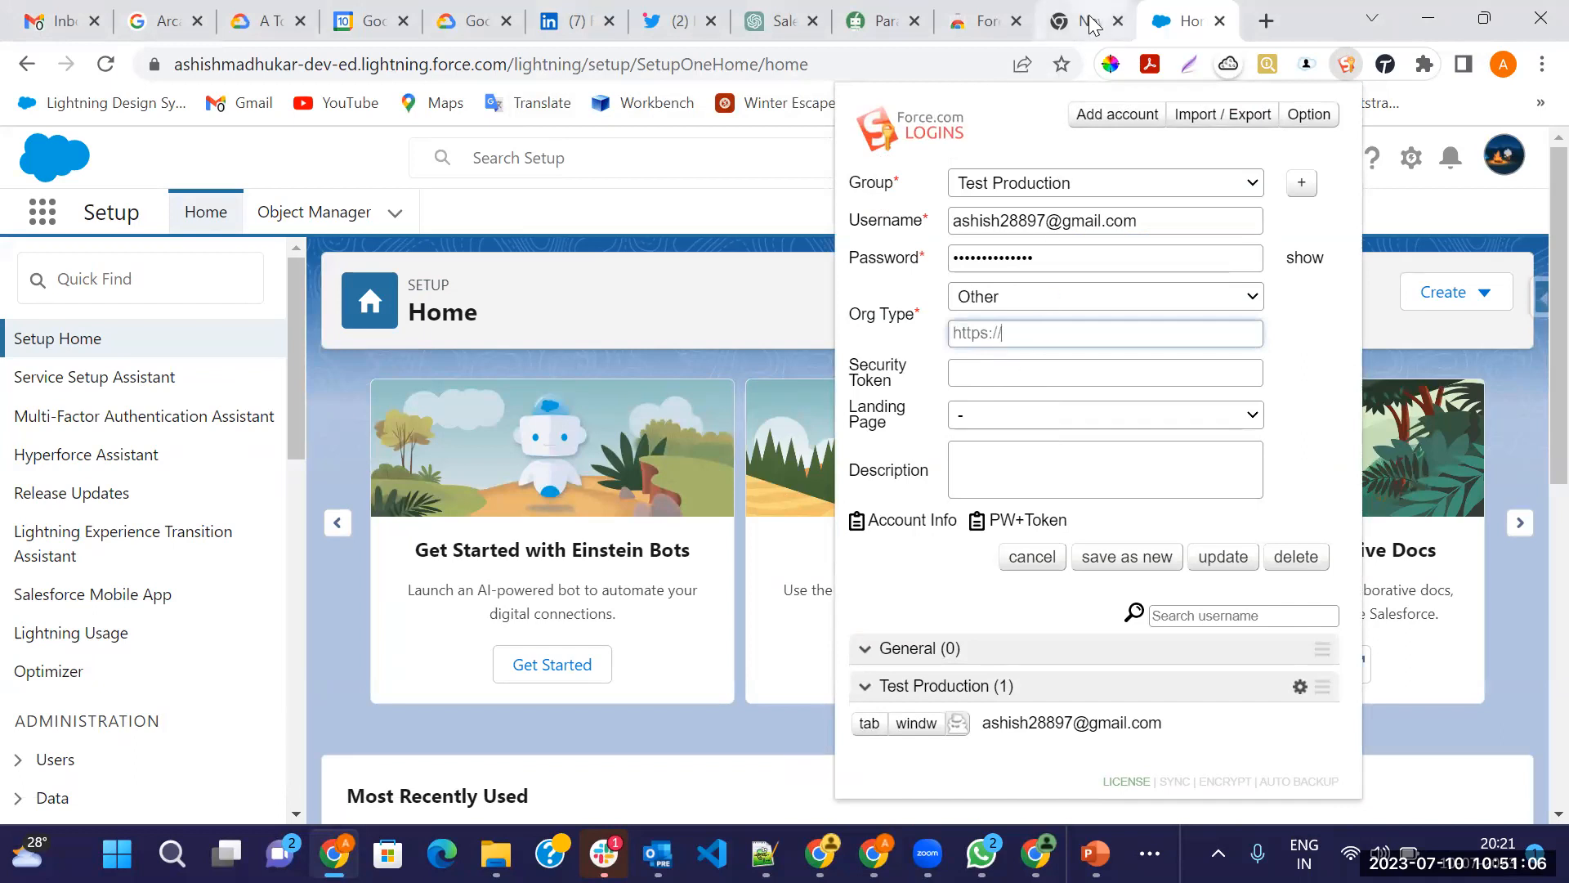
left_click(1242, 80)
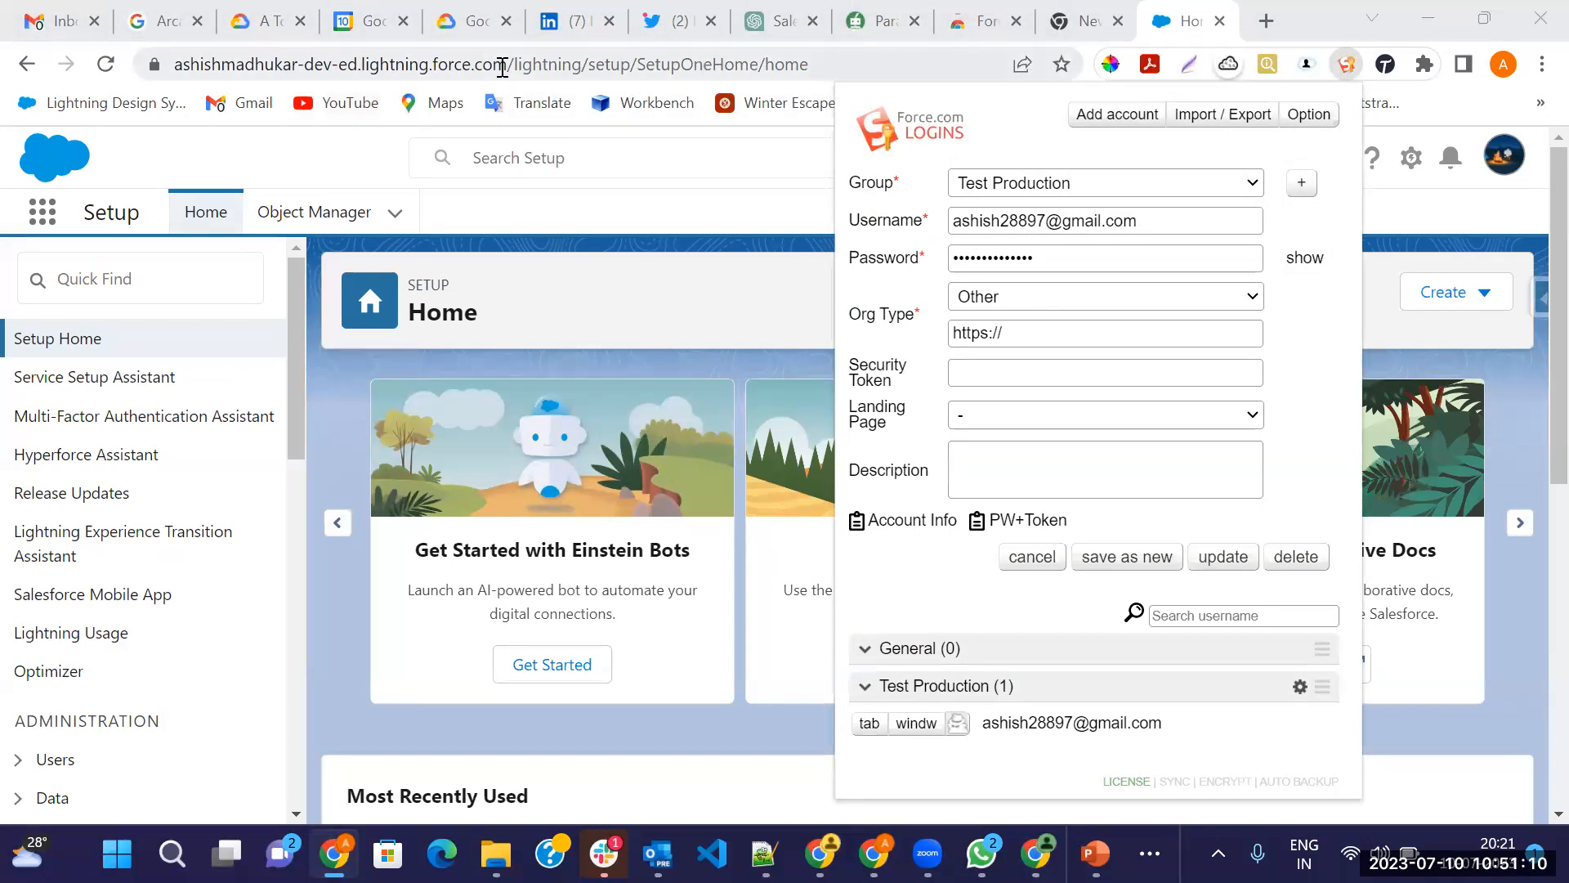
left_click_drag(505, 66, 90, 77)
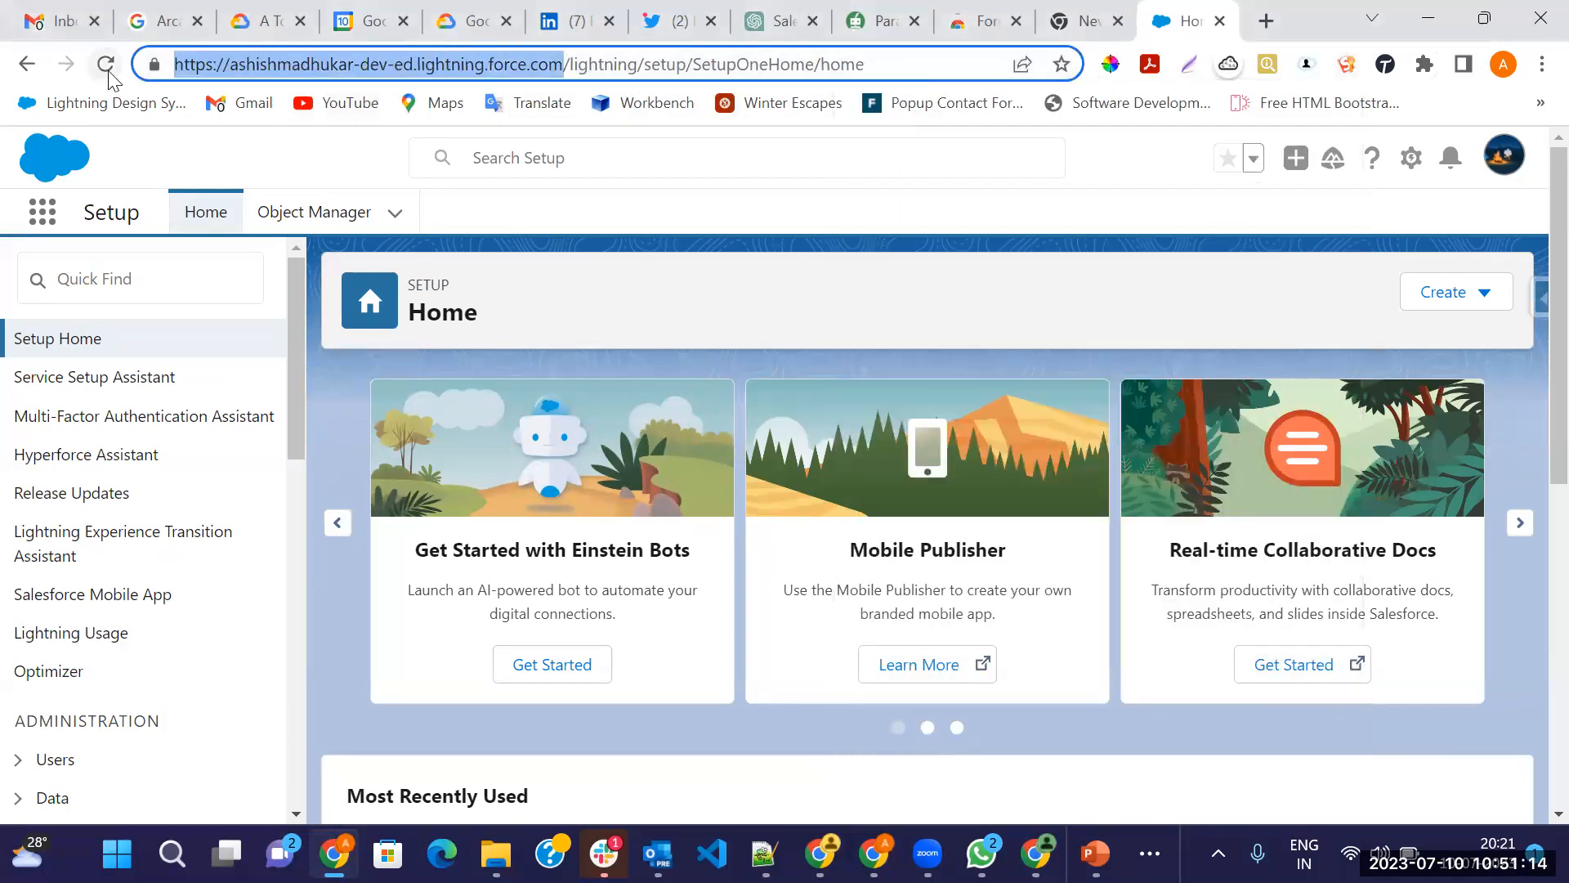
Switch Salesforce to Classic from the profile menu, zooming out to reach the option
left_click(1504, 156)
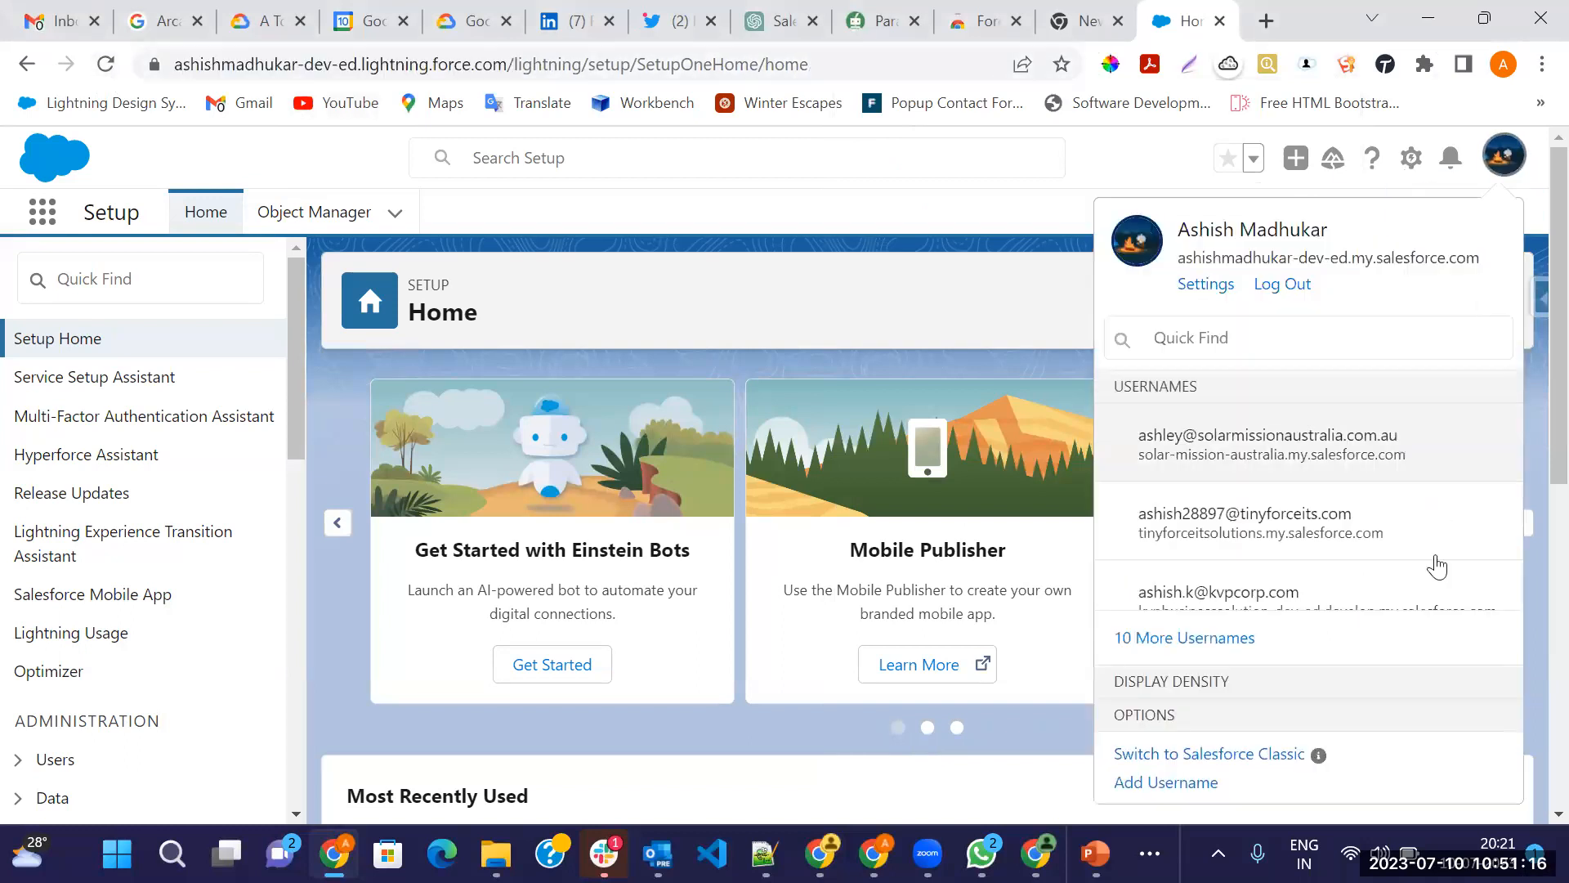
left_click(1258, 683)
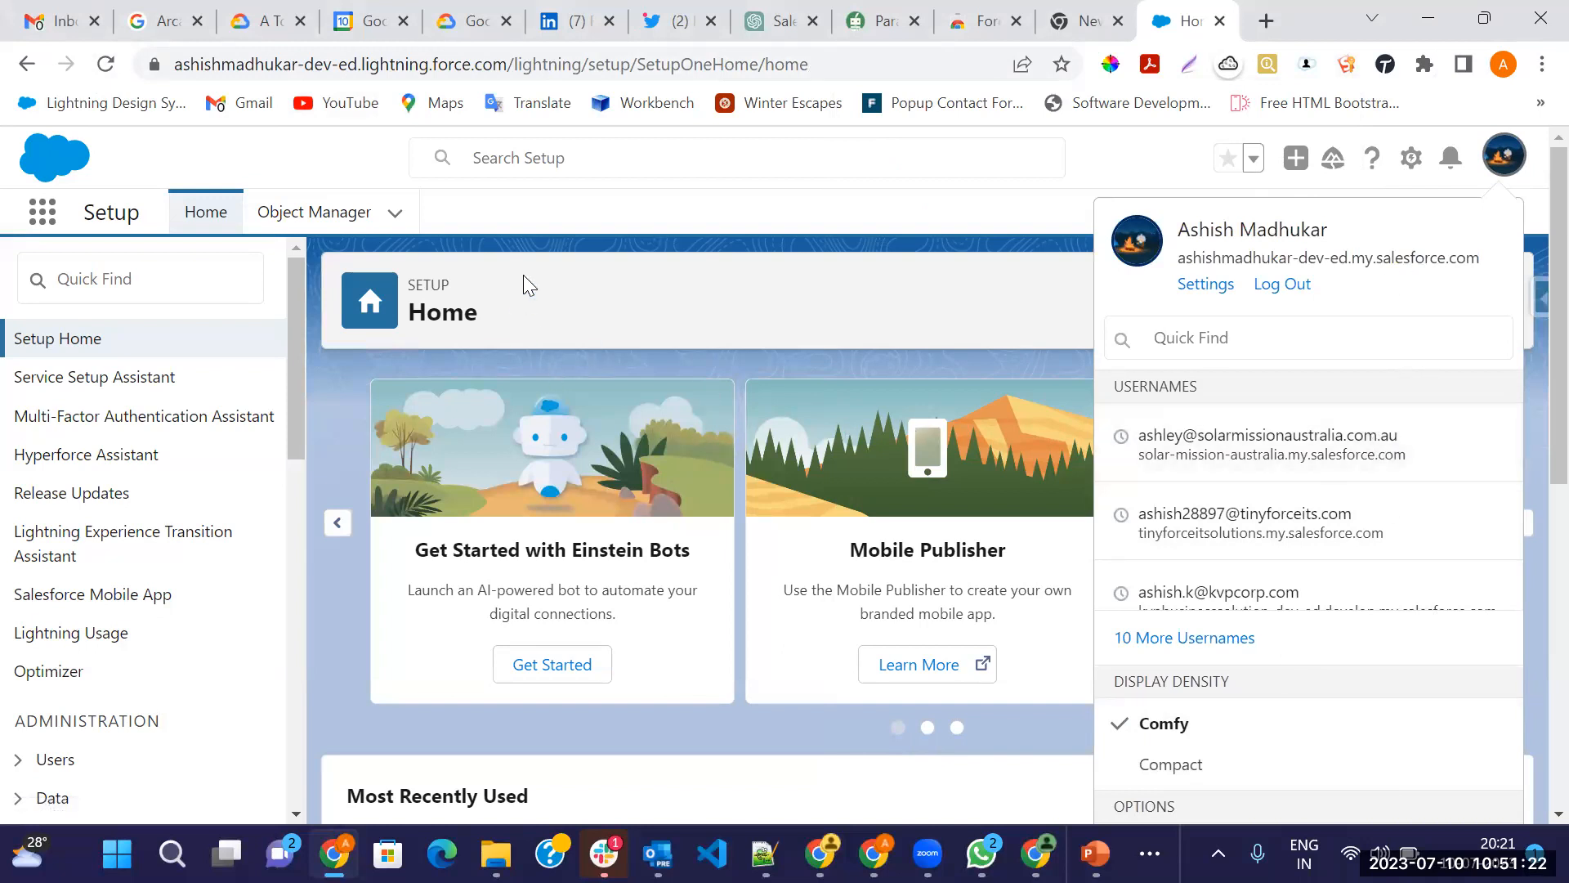
key("ctrl+minus")
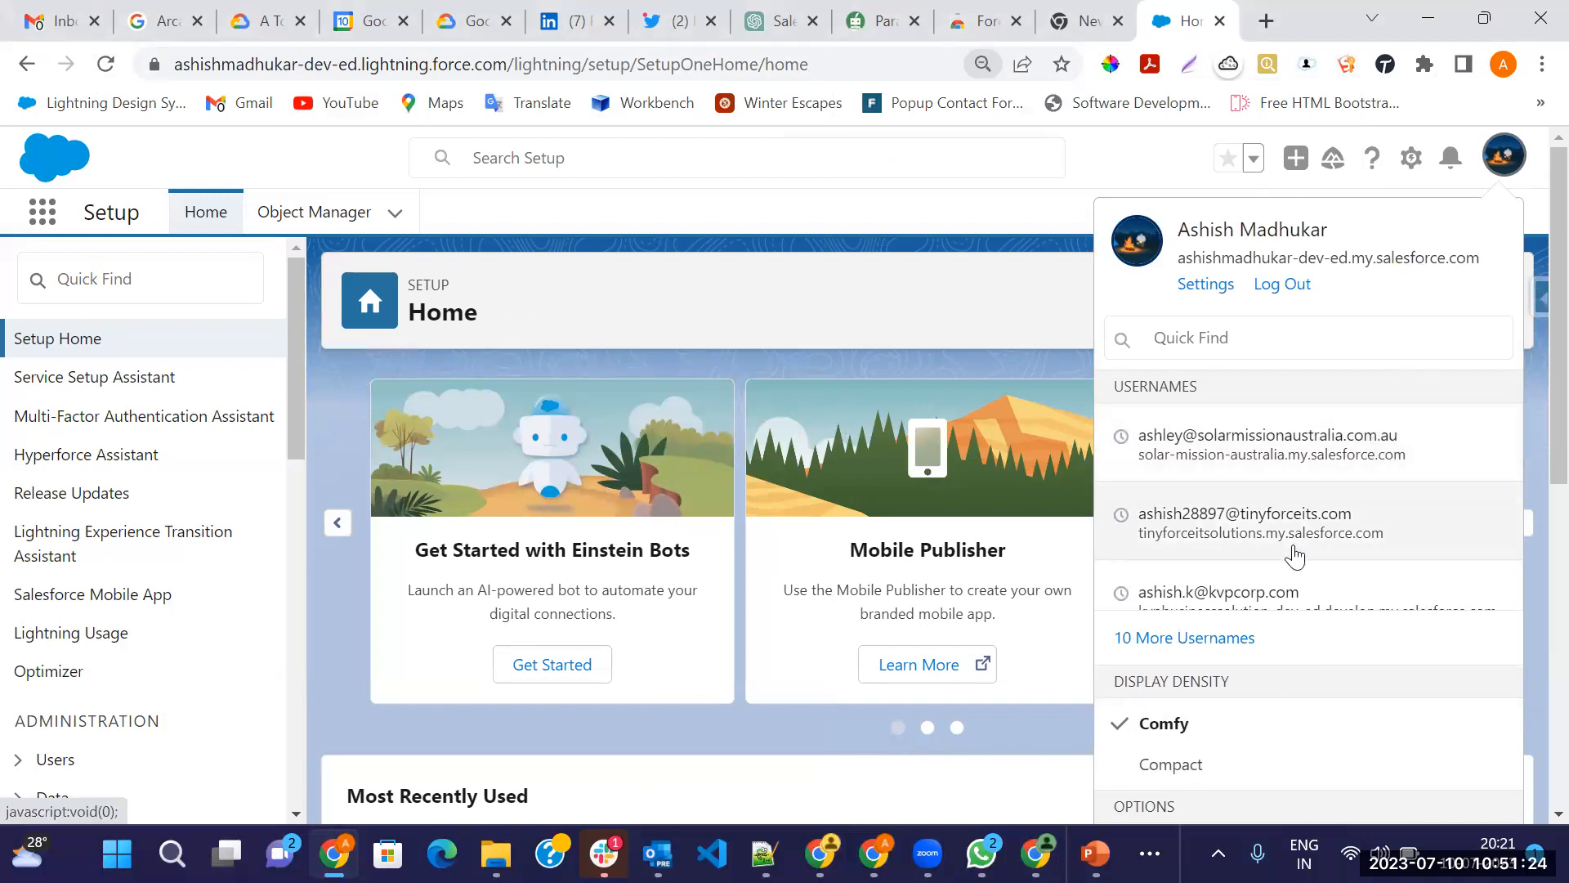
left_click(1253, 801)
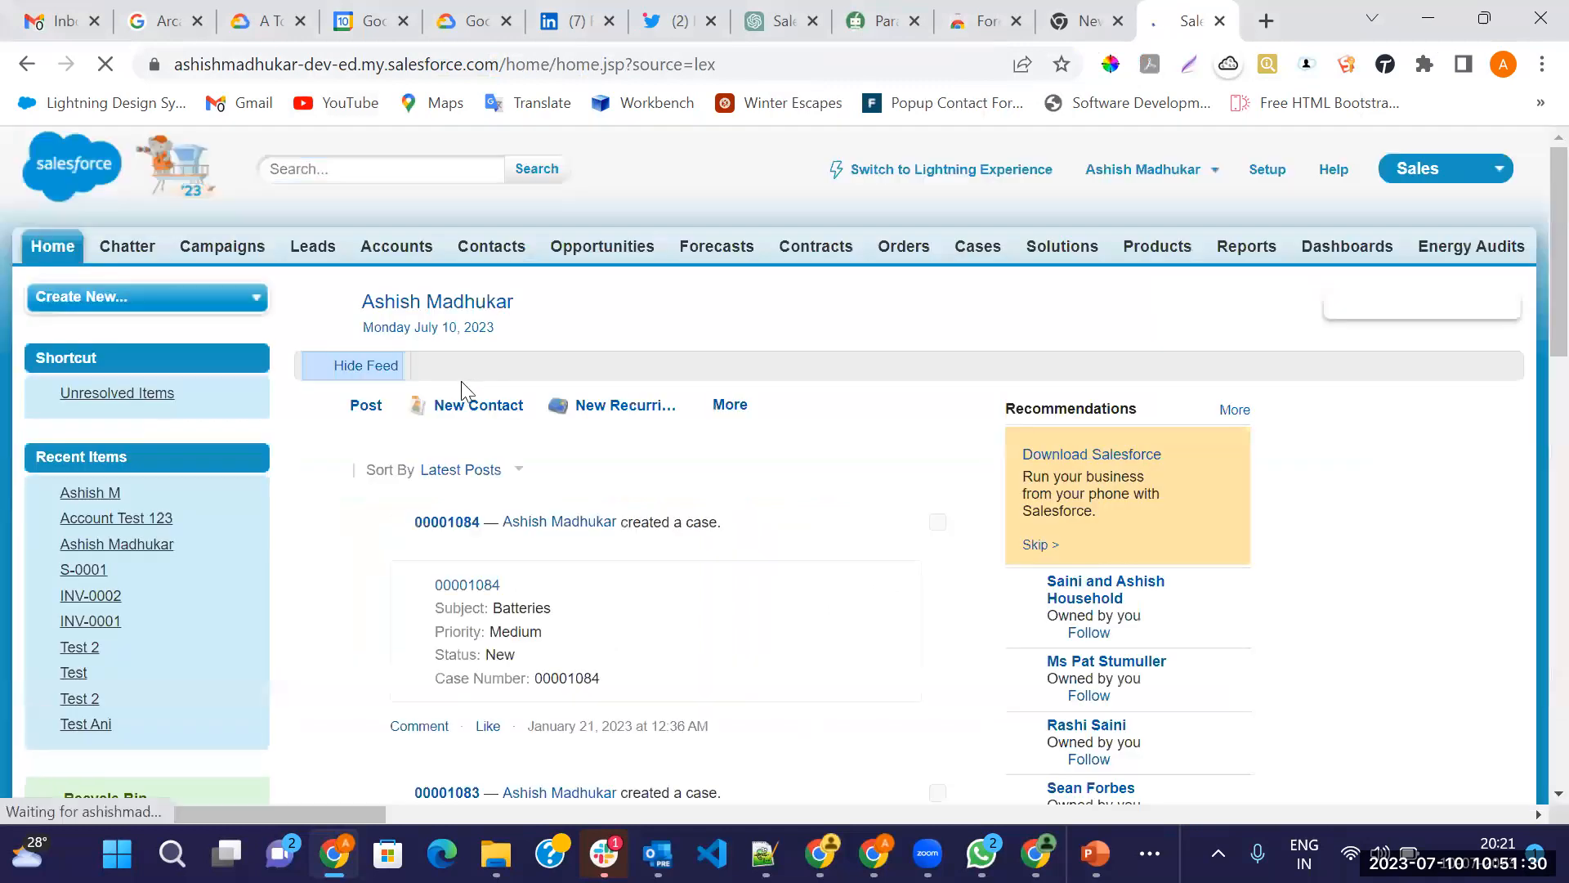
Select the org's base domain in the address bar and bring up the saved Force.com LOGINS accounts
left_click(508, 64)
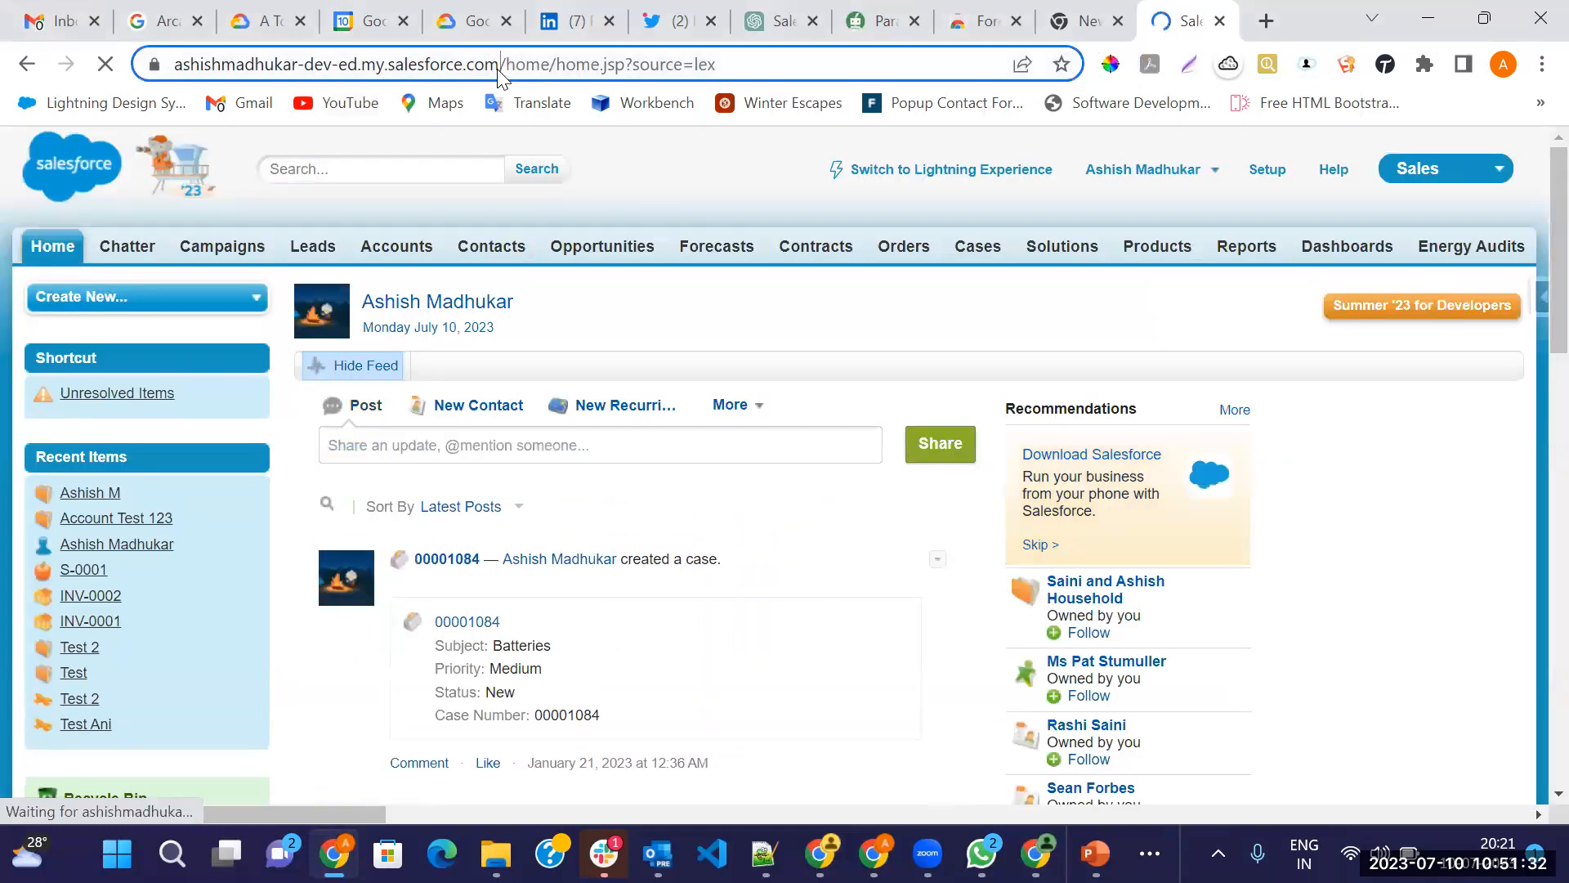
left_click(508, 63)
left_click_drag(556, 64, 137, 82)
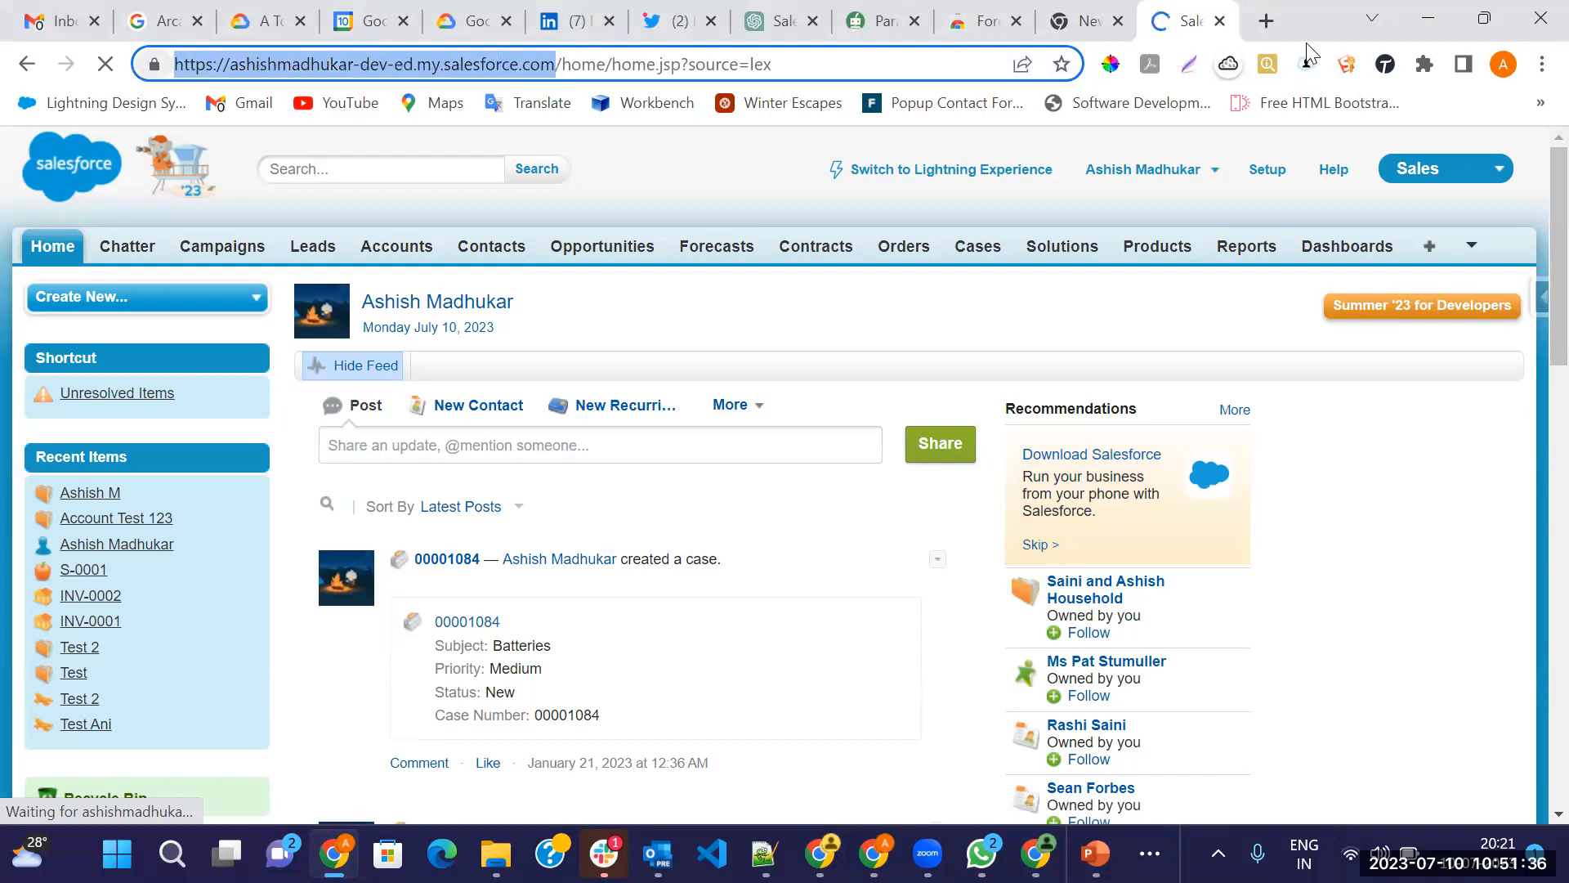
left_click(1347, 66)
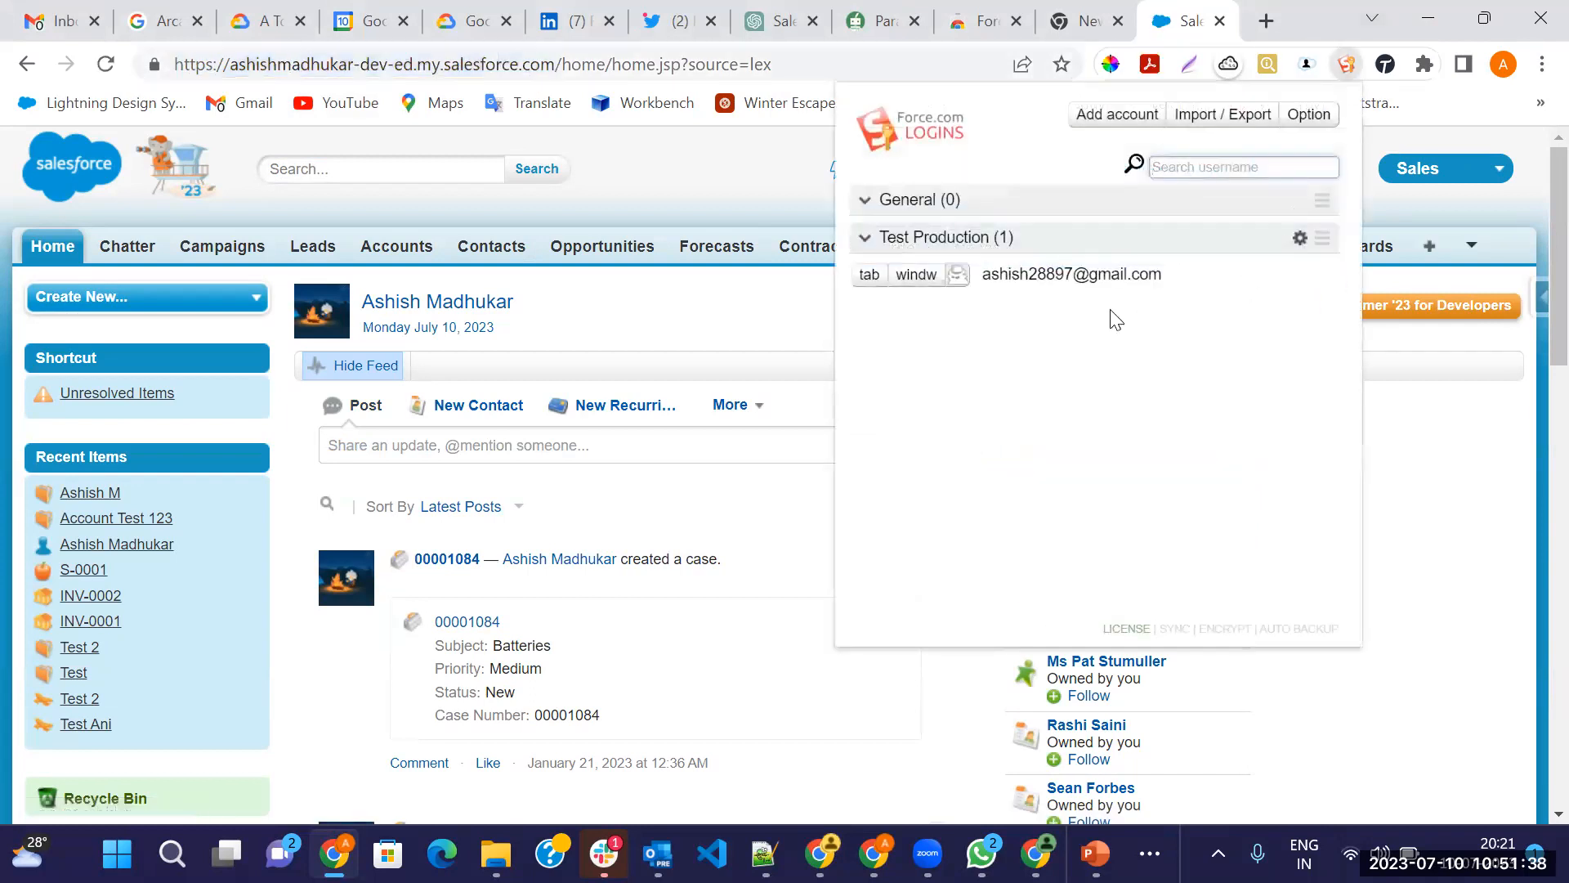
left_click(1054, 272)
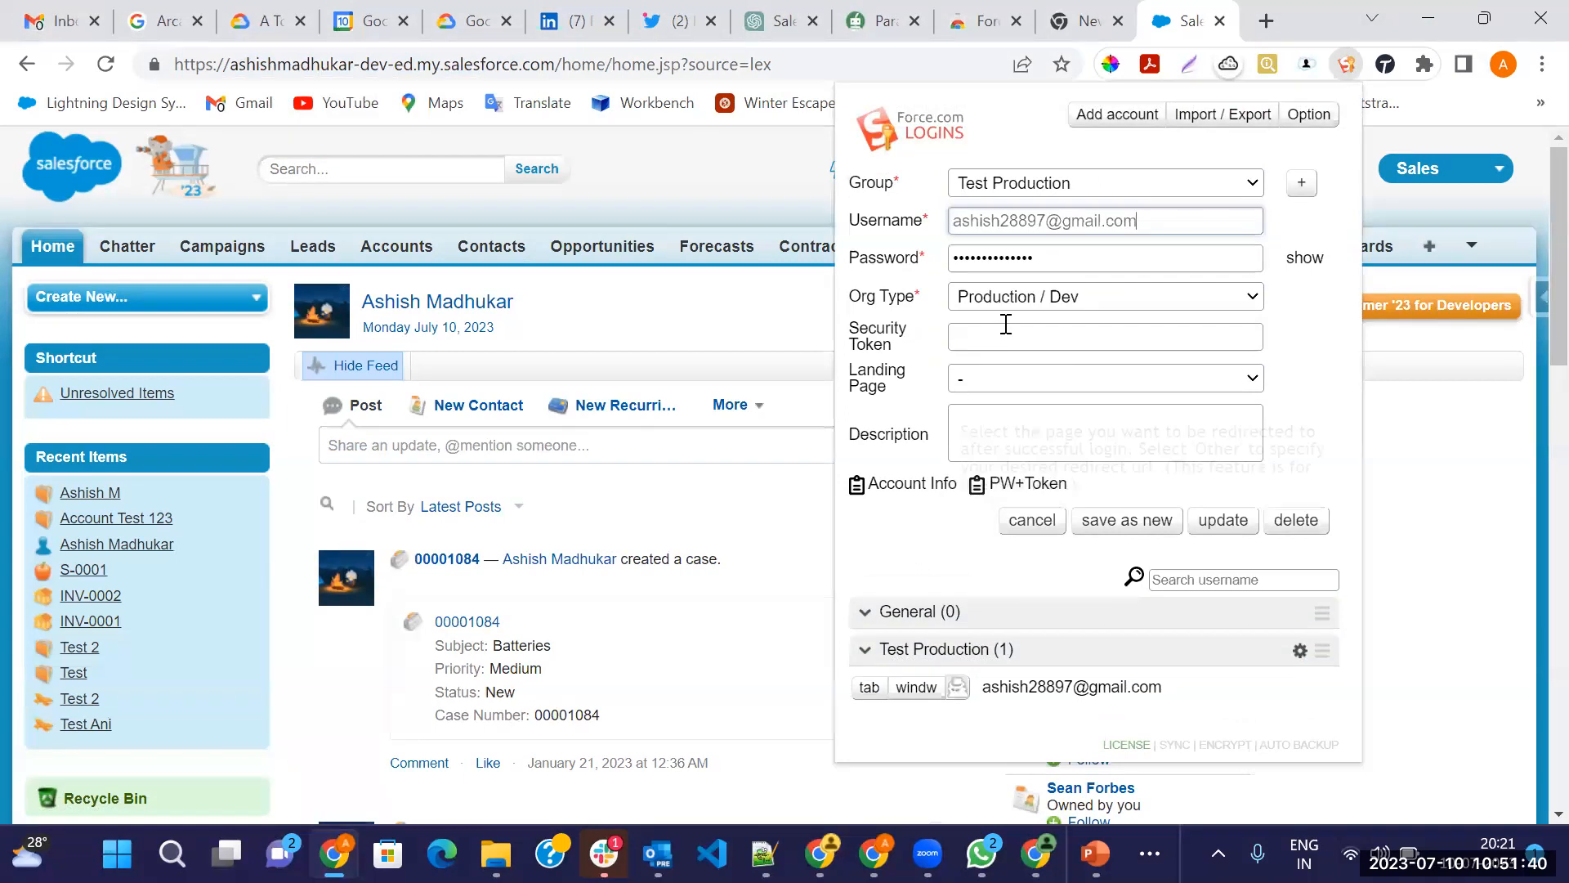
left_click(1021, 297)
left_click(982, 383)
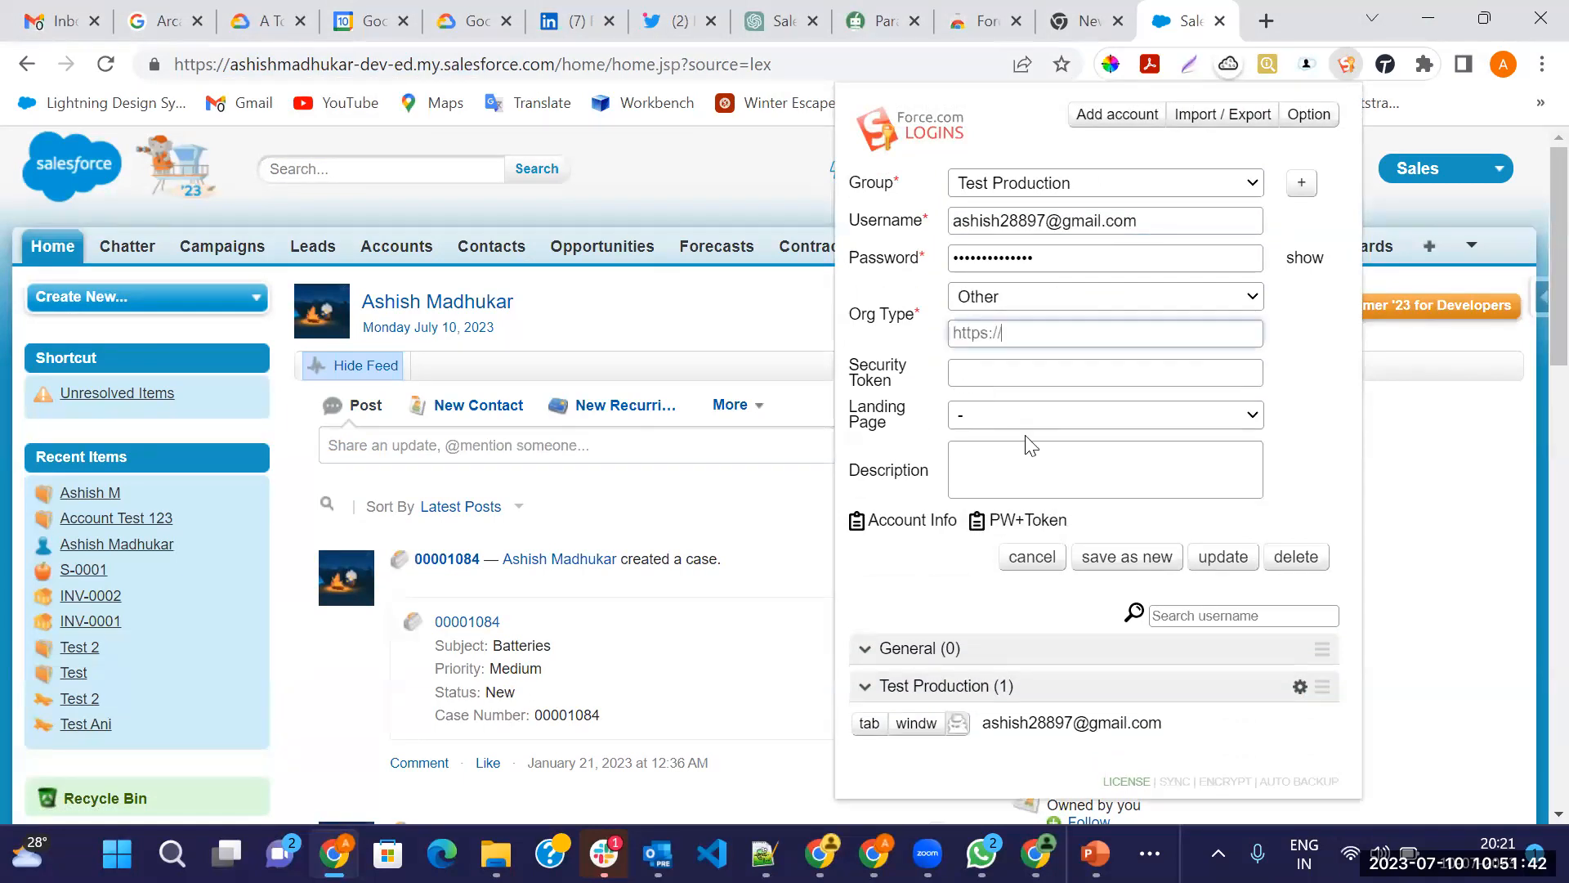
key("ctrl+v")
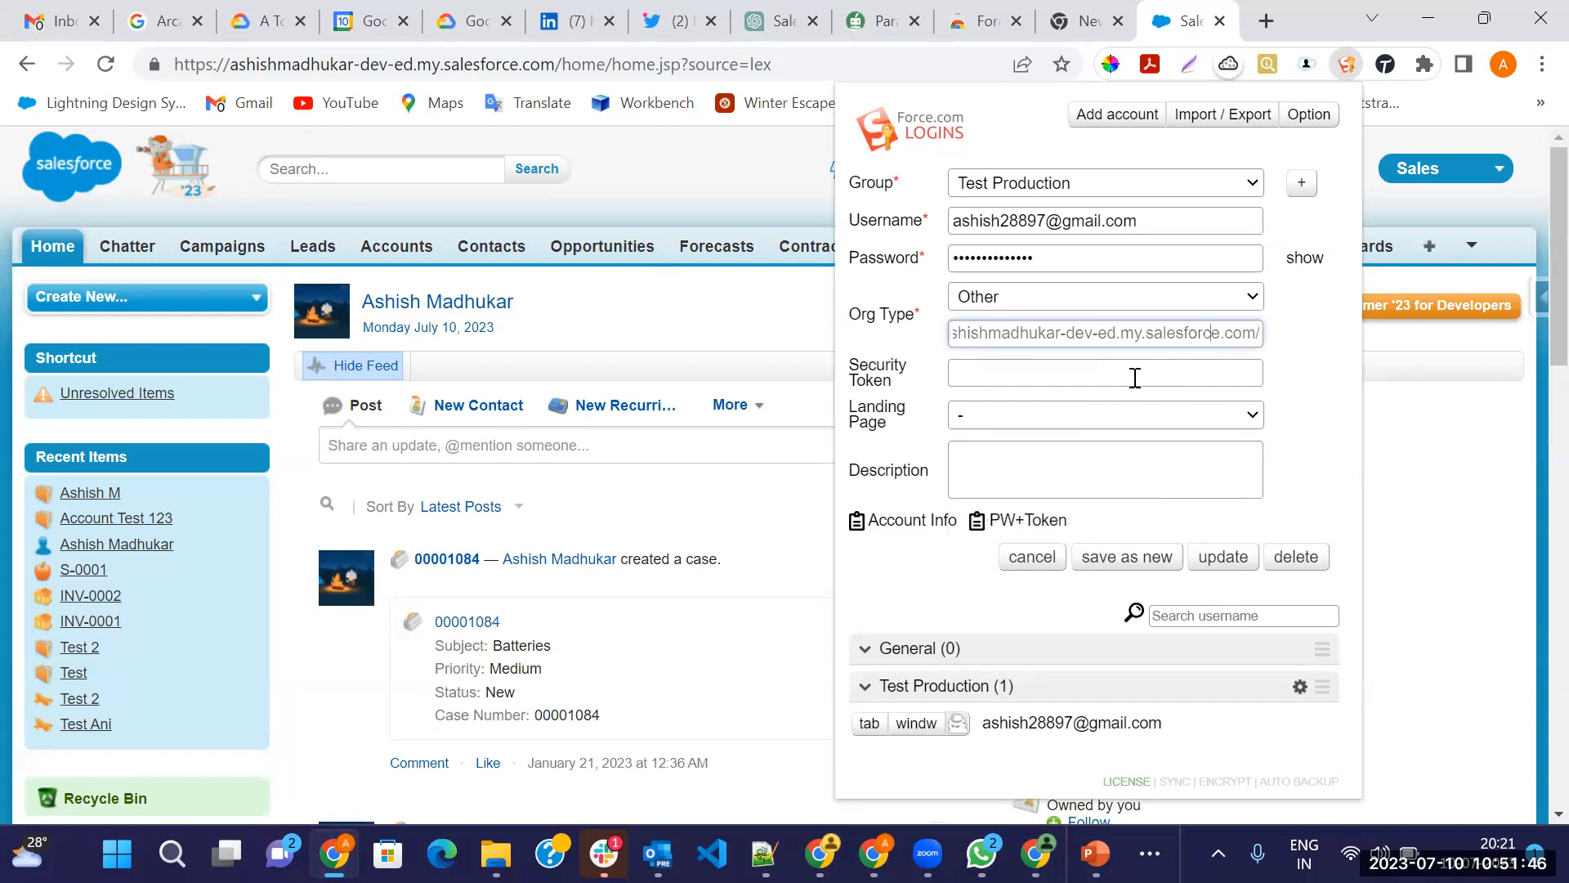
key("Left")
key("Left")
key("Left")
key("Left")
key("Left")
key("Left")
key("Left")
key("Left")
key("Left")
key("Left")
key("Left")
key("Left")
key("Left")
key("Left")
key("Left")
key("Left")
key("Left")
key("Left")
key("Left")
key("Left")
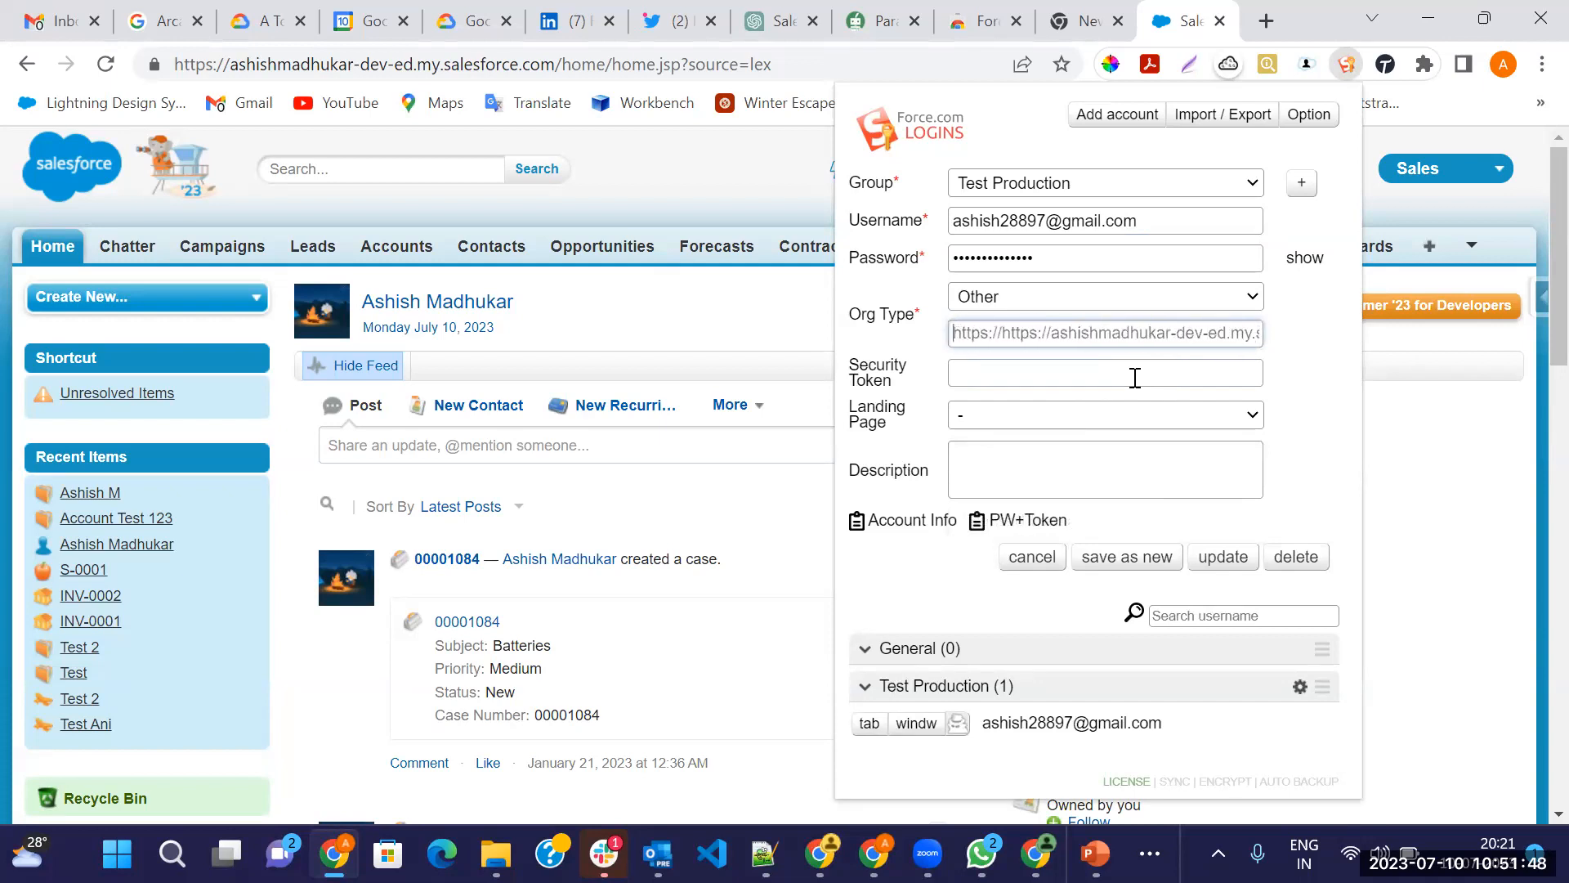
key("BackSpace")
key("BackSpace")
key("BackSpace")
key("BackSpace")
key("BackSpace")
key("BackSpace")
key("BackSpace")
key("BackSpace")
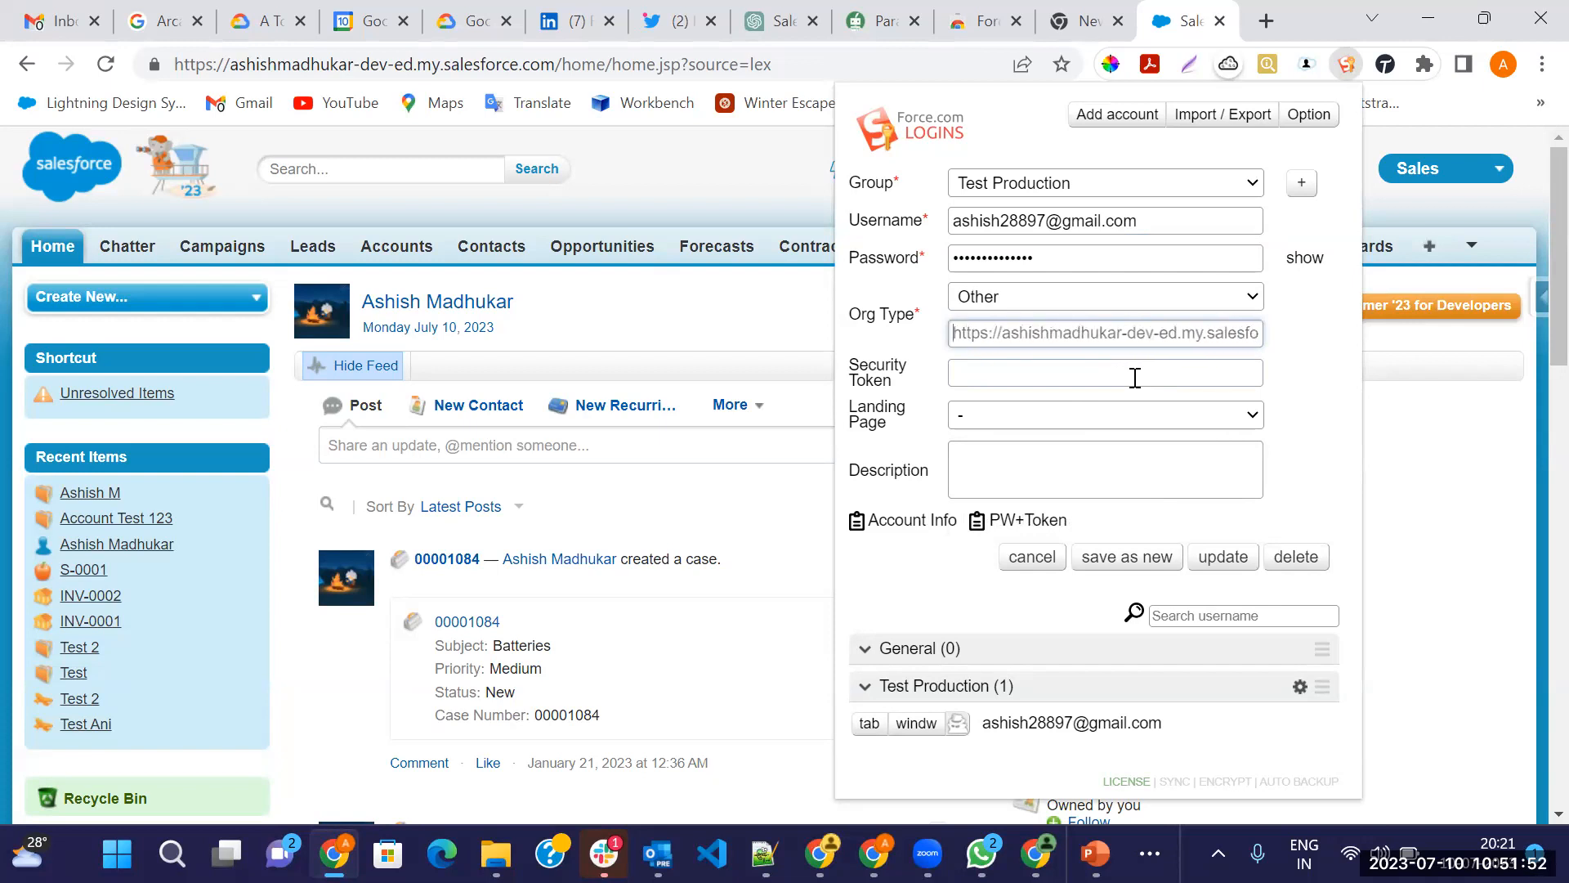
left_click(1210, 559)
left_click(1266, 331)
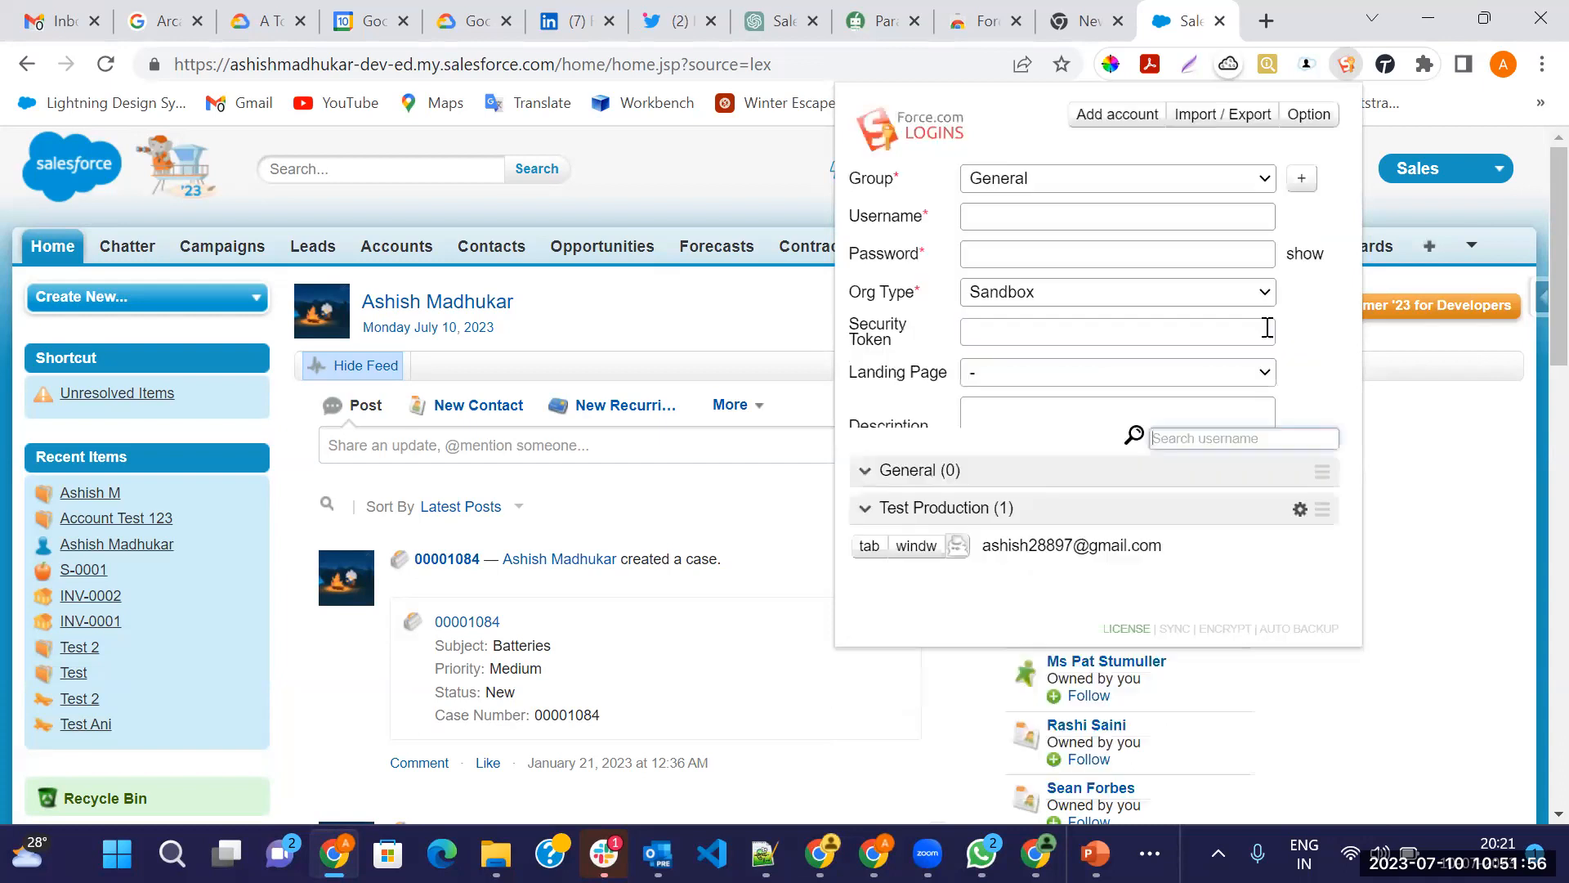
left_click(1479, 196)
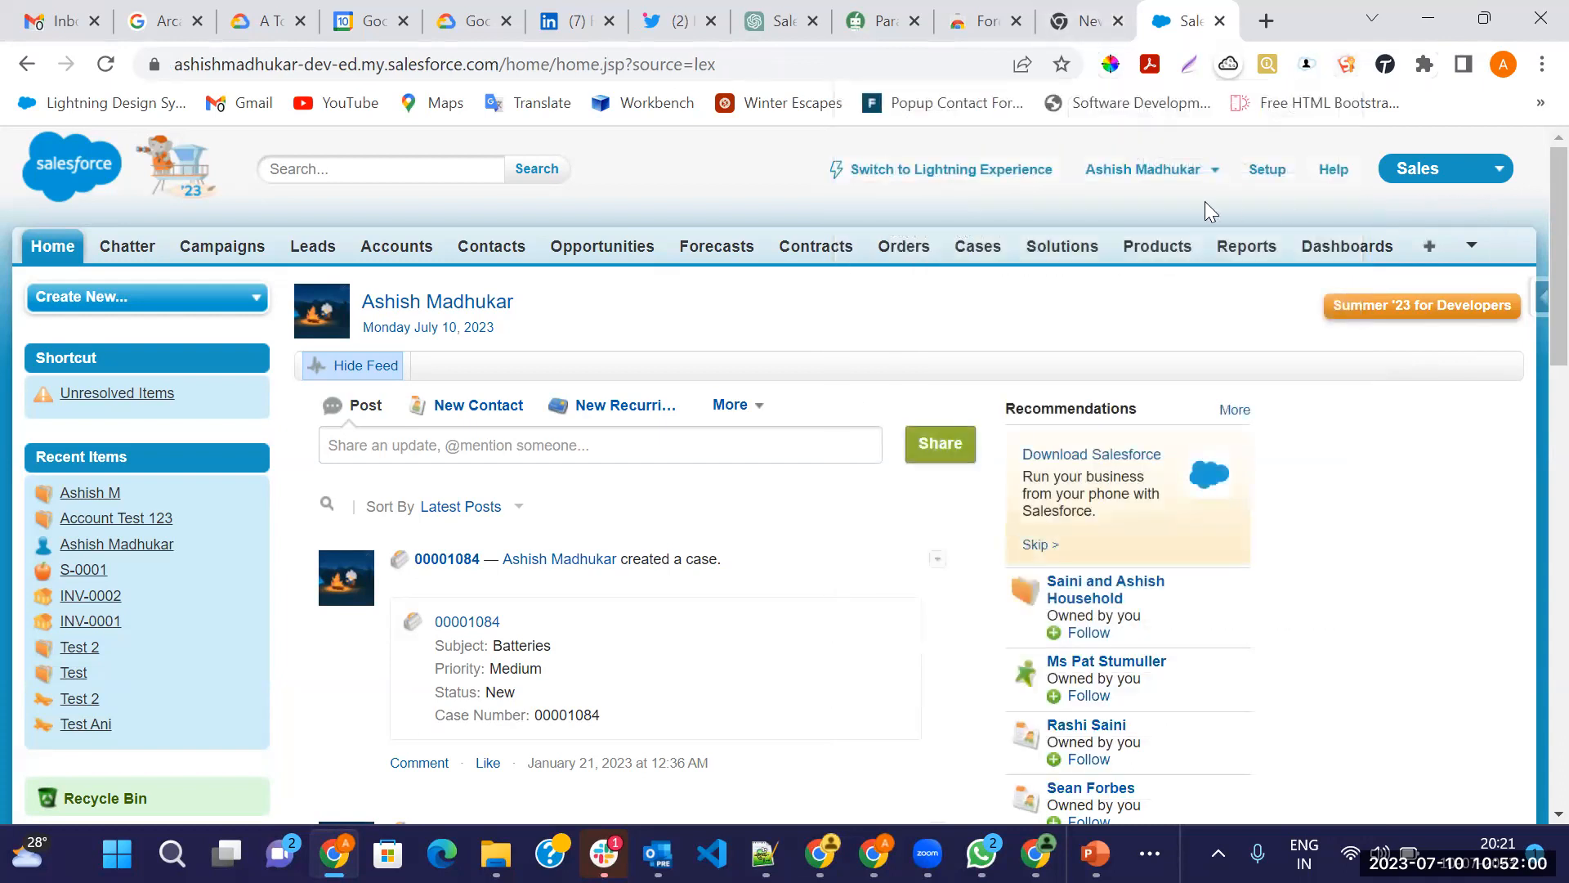
Log out of Salesforce, then relaunch the saved Force.com LOGINS account in a new tab
left_click(1225, 167)
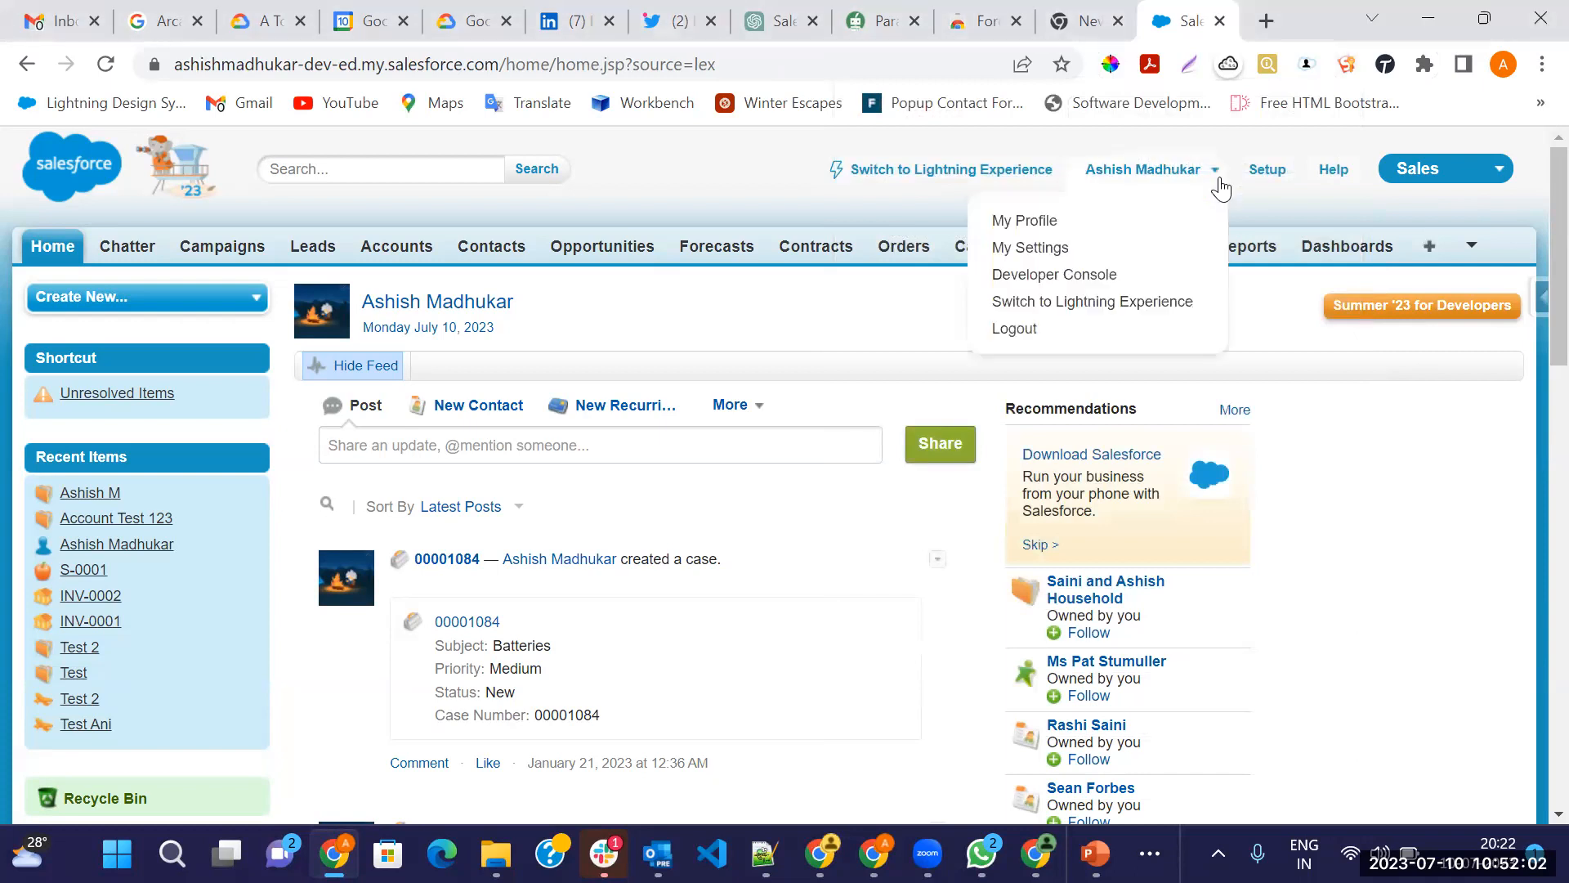
left_click(1022, 328)
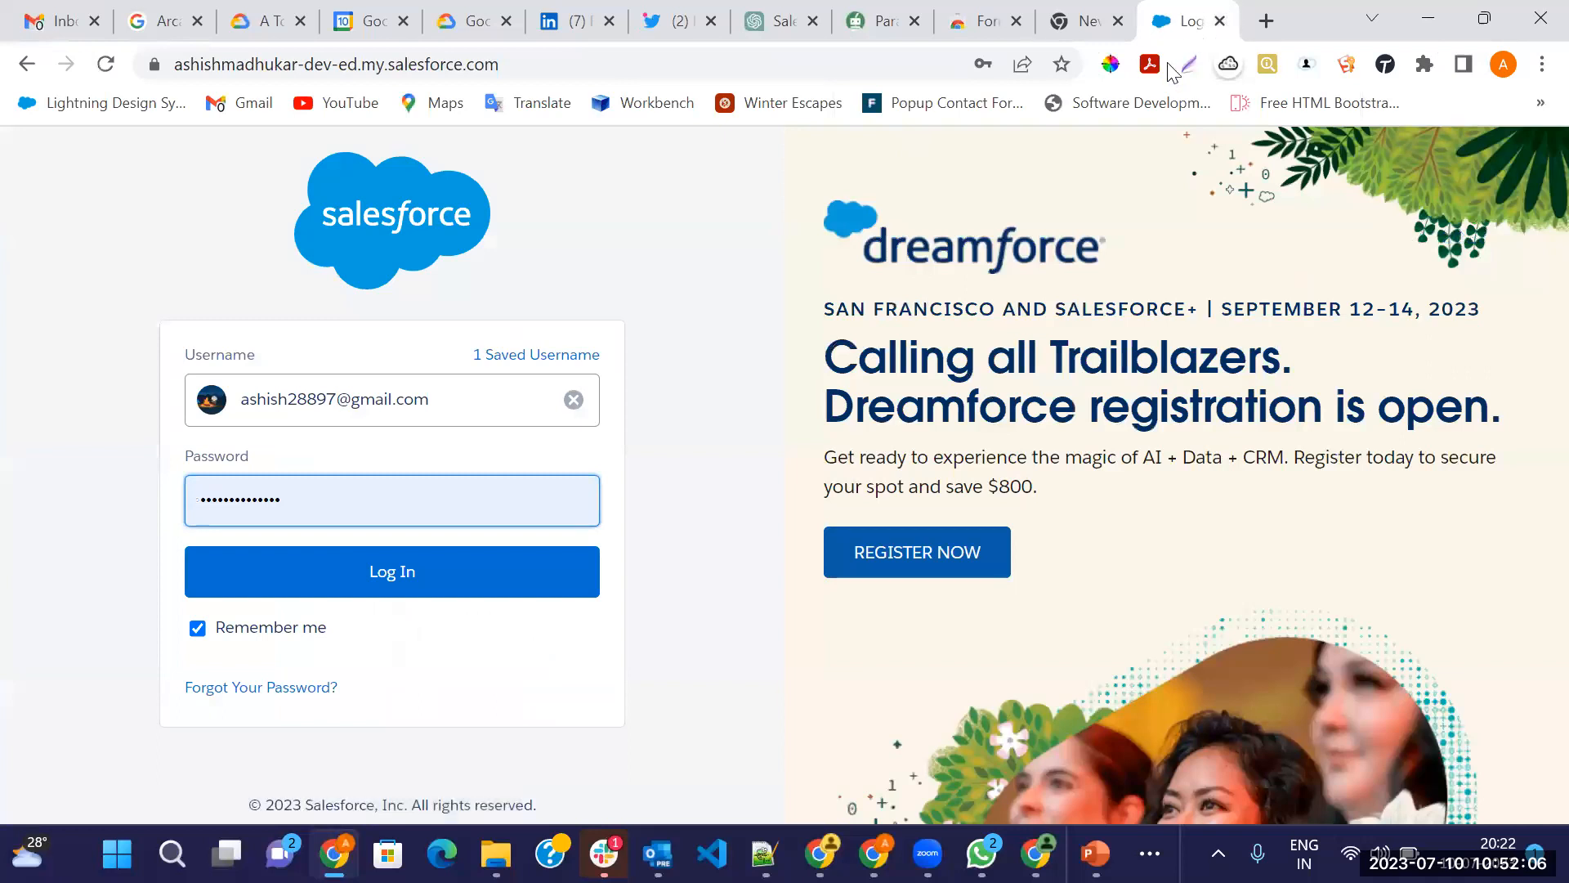
left_click(1266, 21)
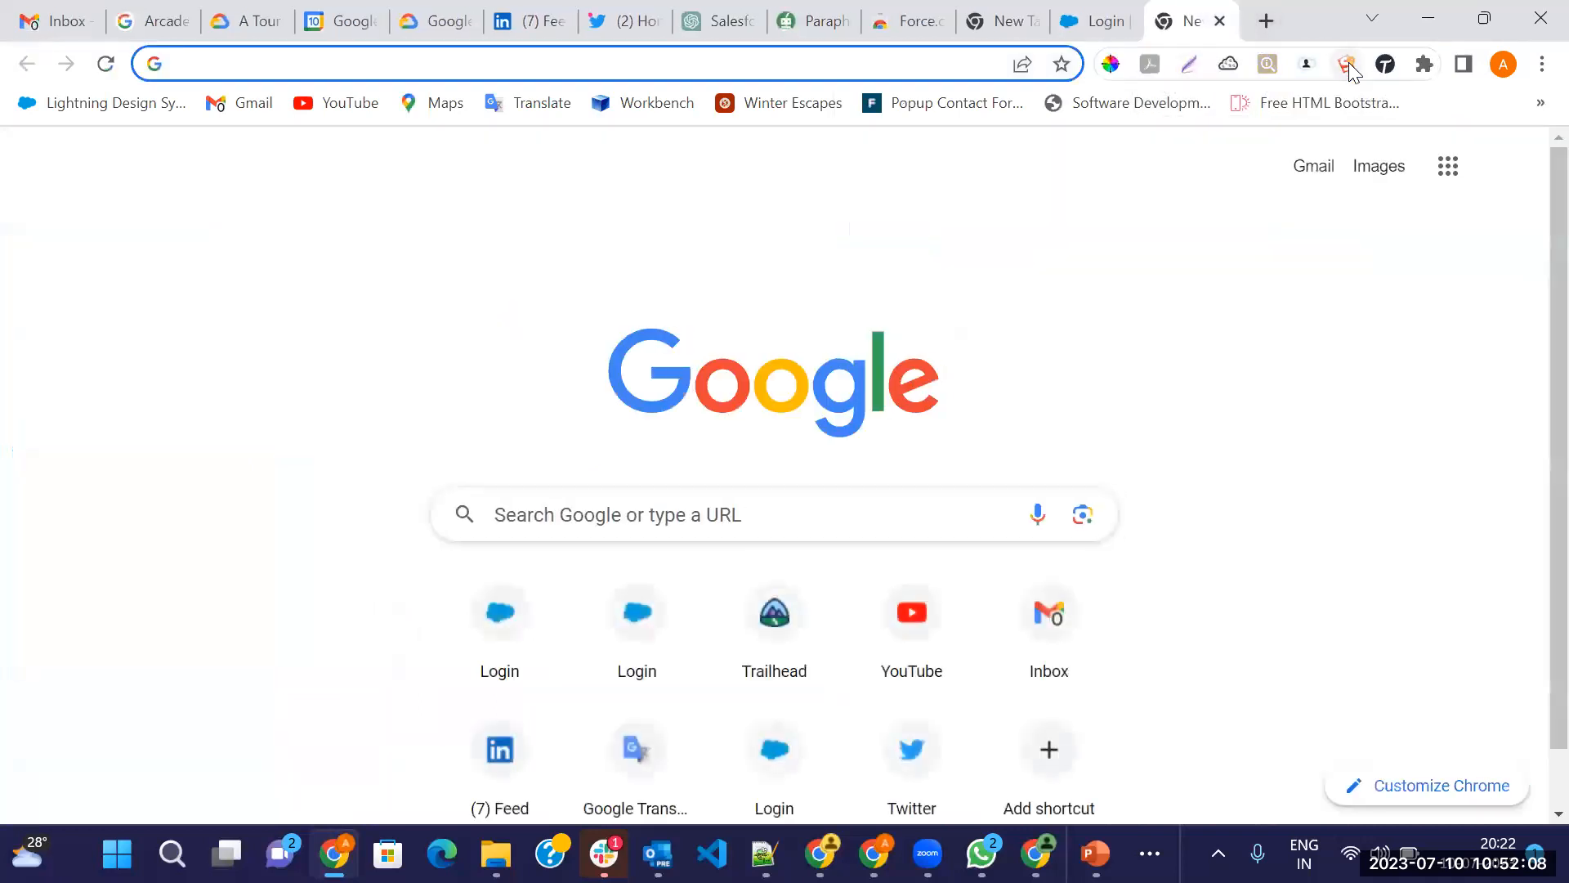
left_click(1346, 64)
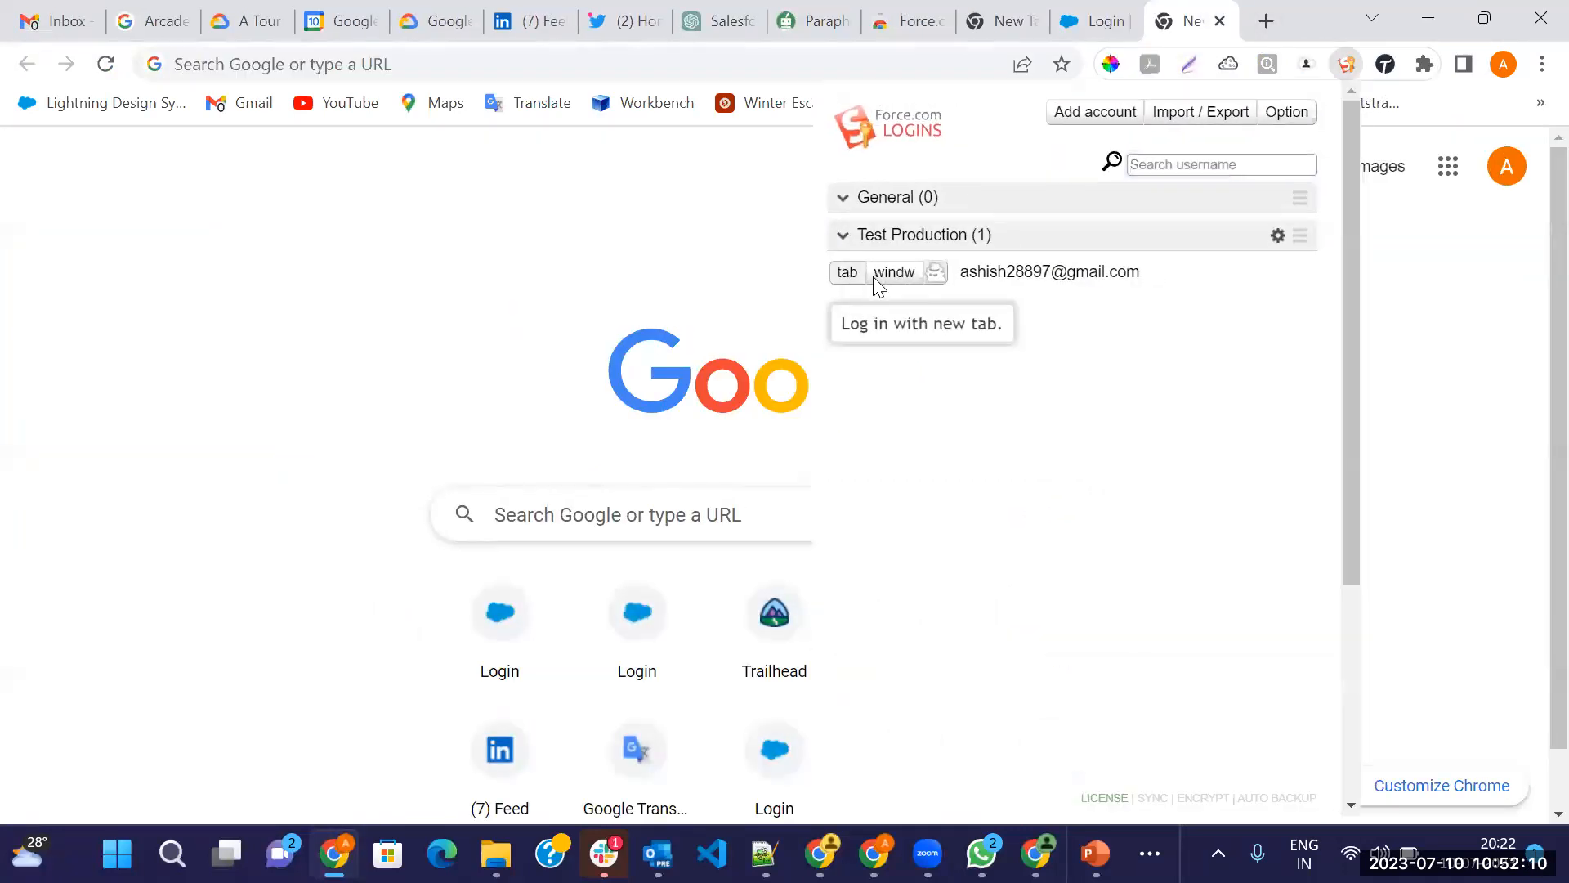
left_click(871, 275)
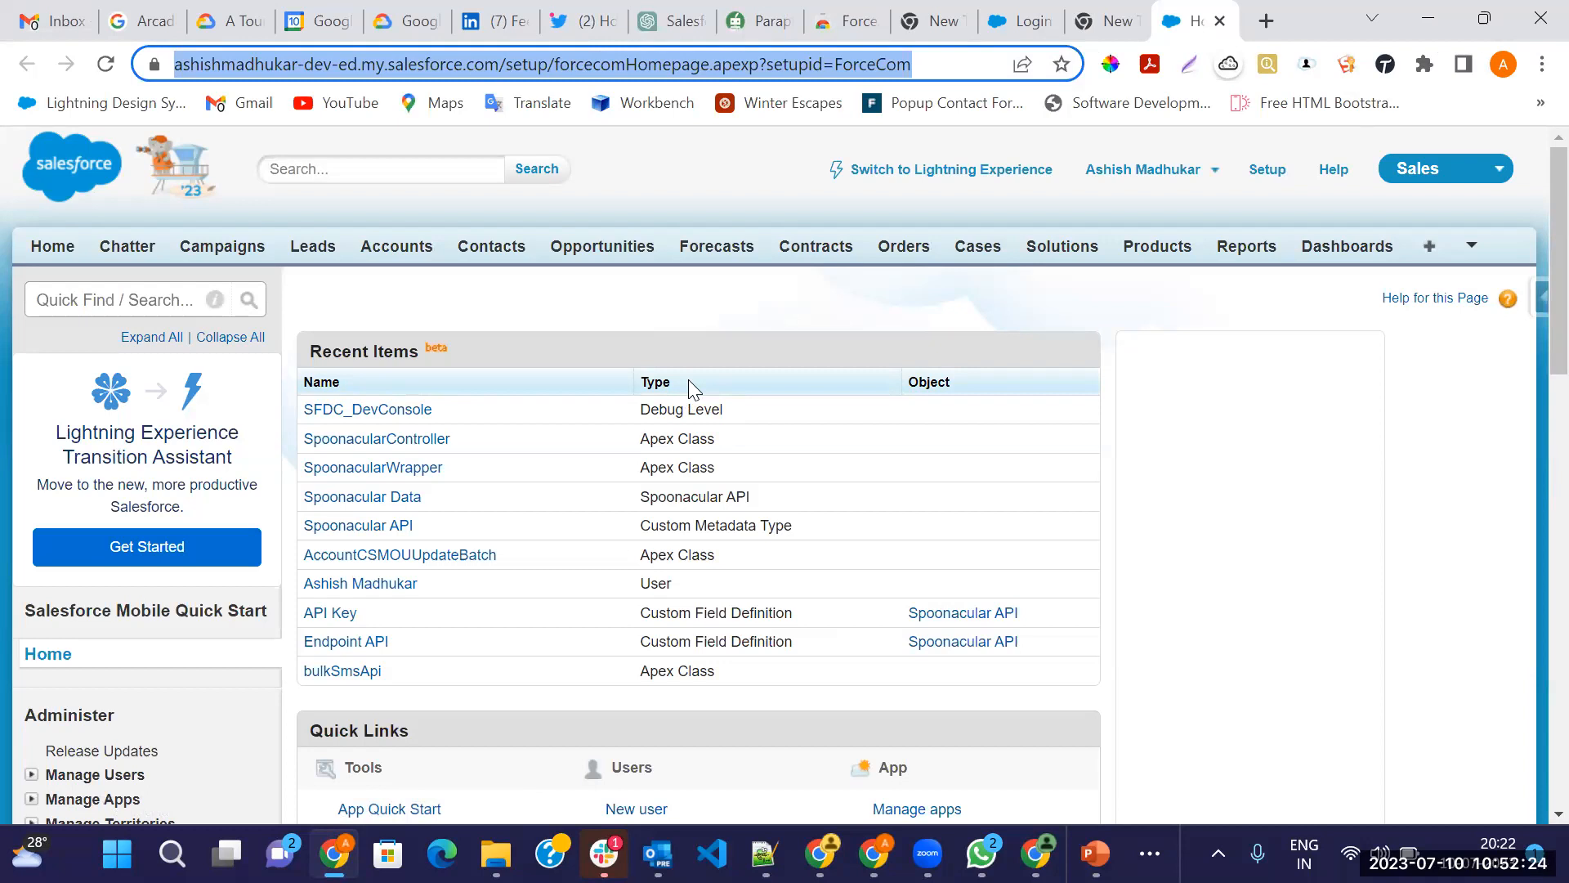
left_click(1346, 64)
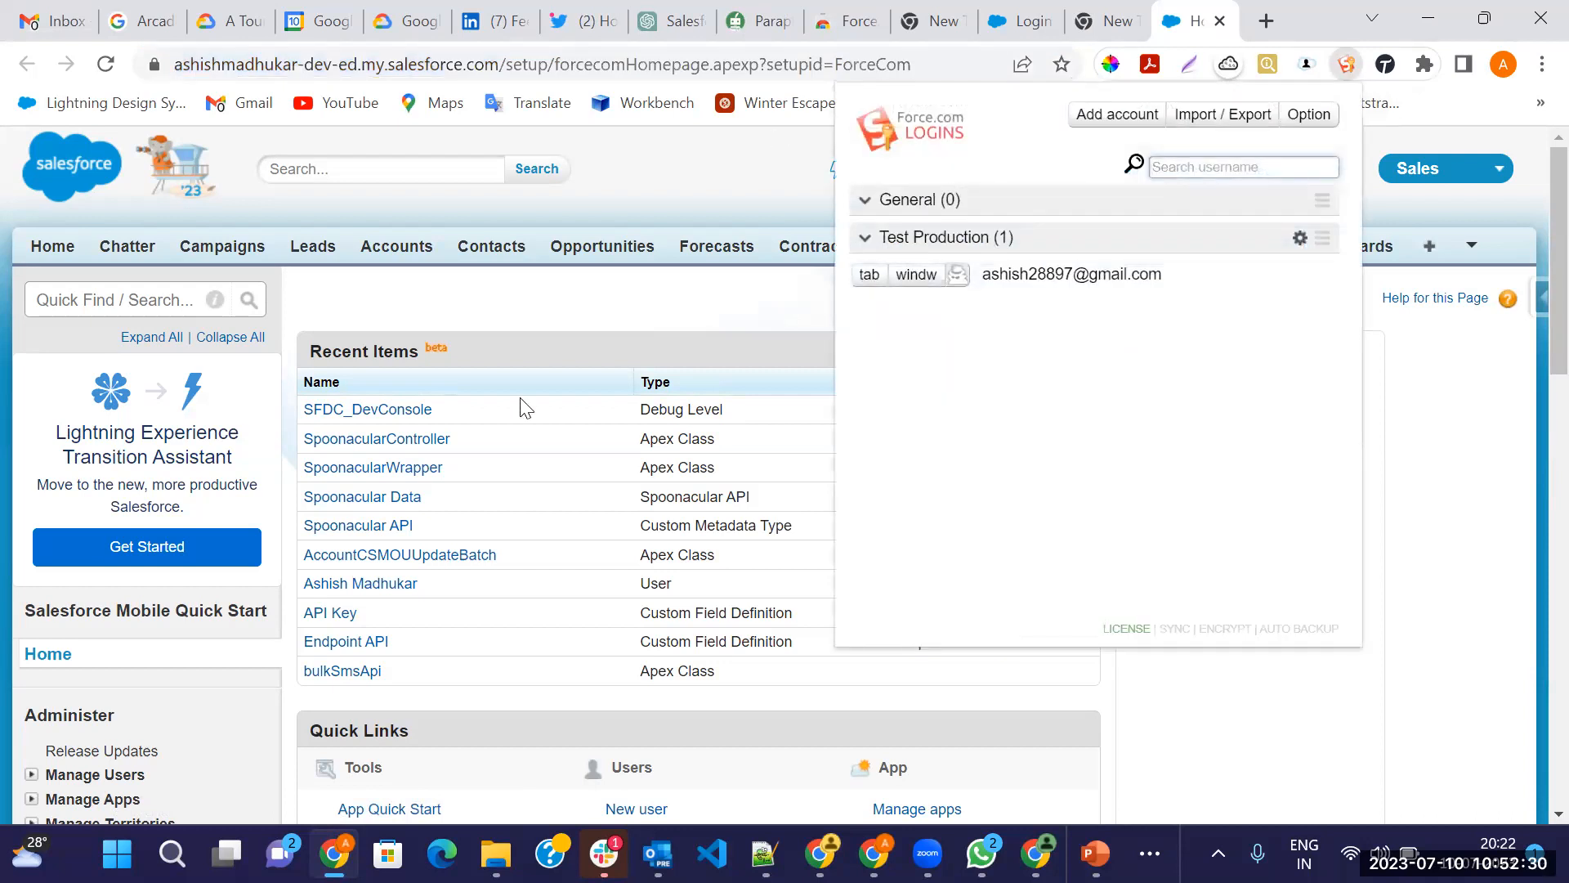
left_click(1052, 274)
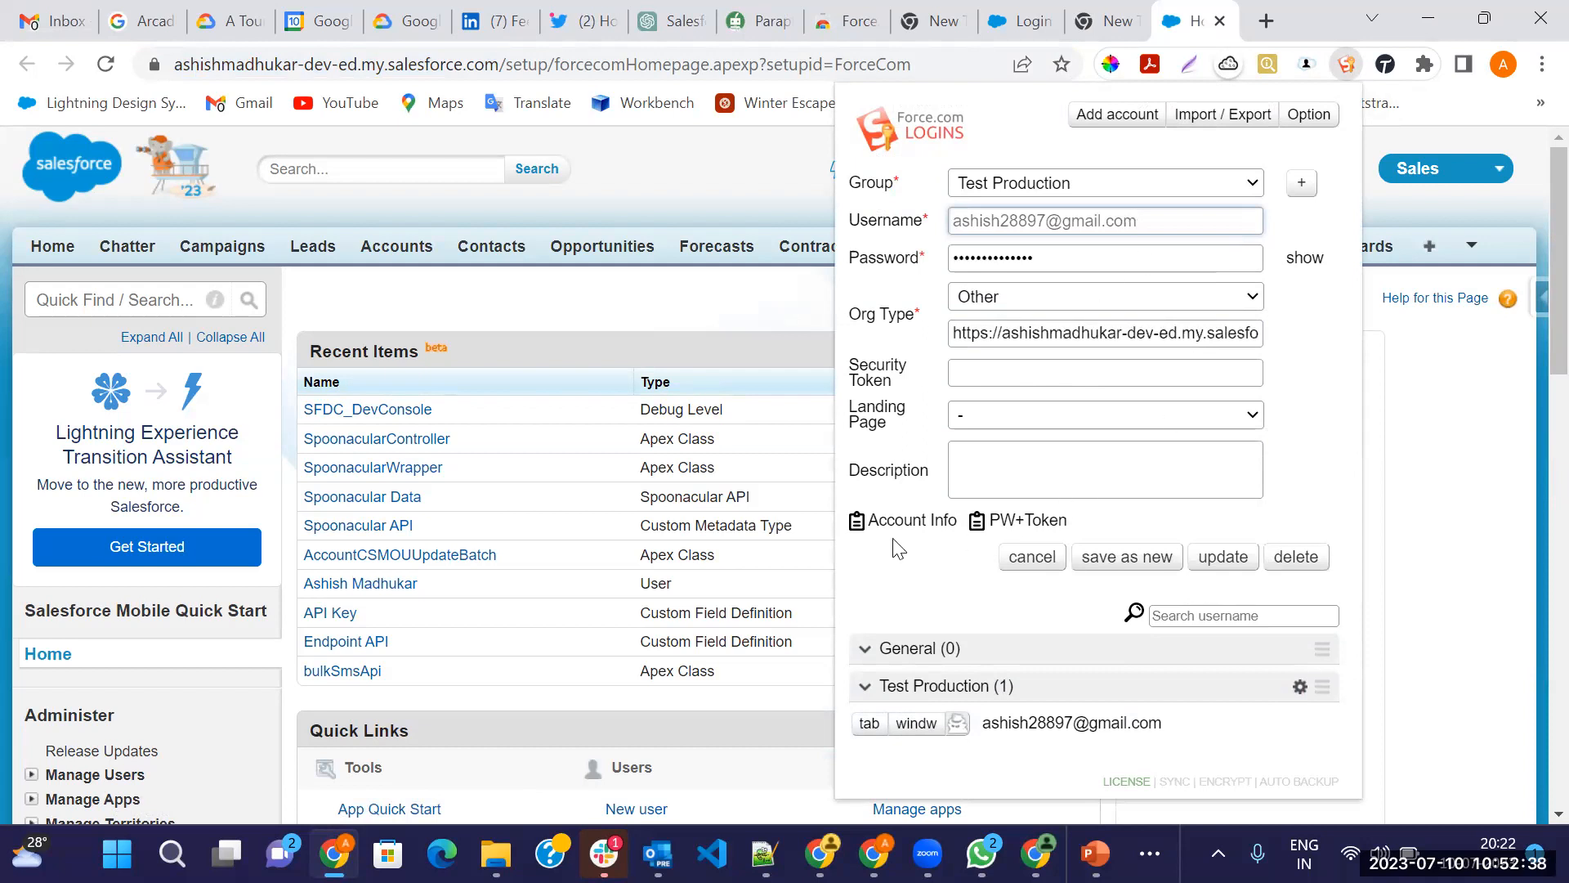
left_click(1015, 562)
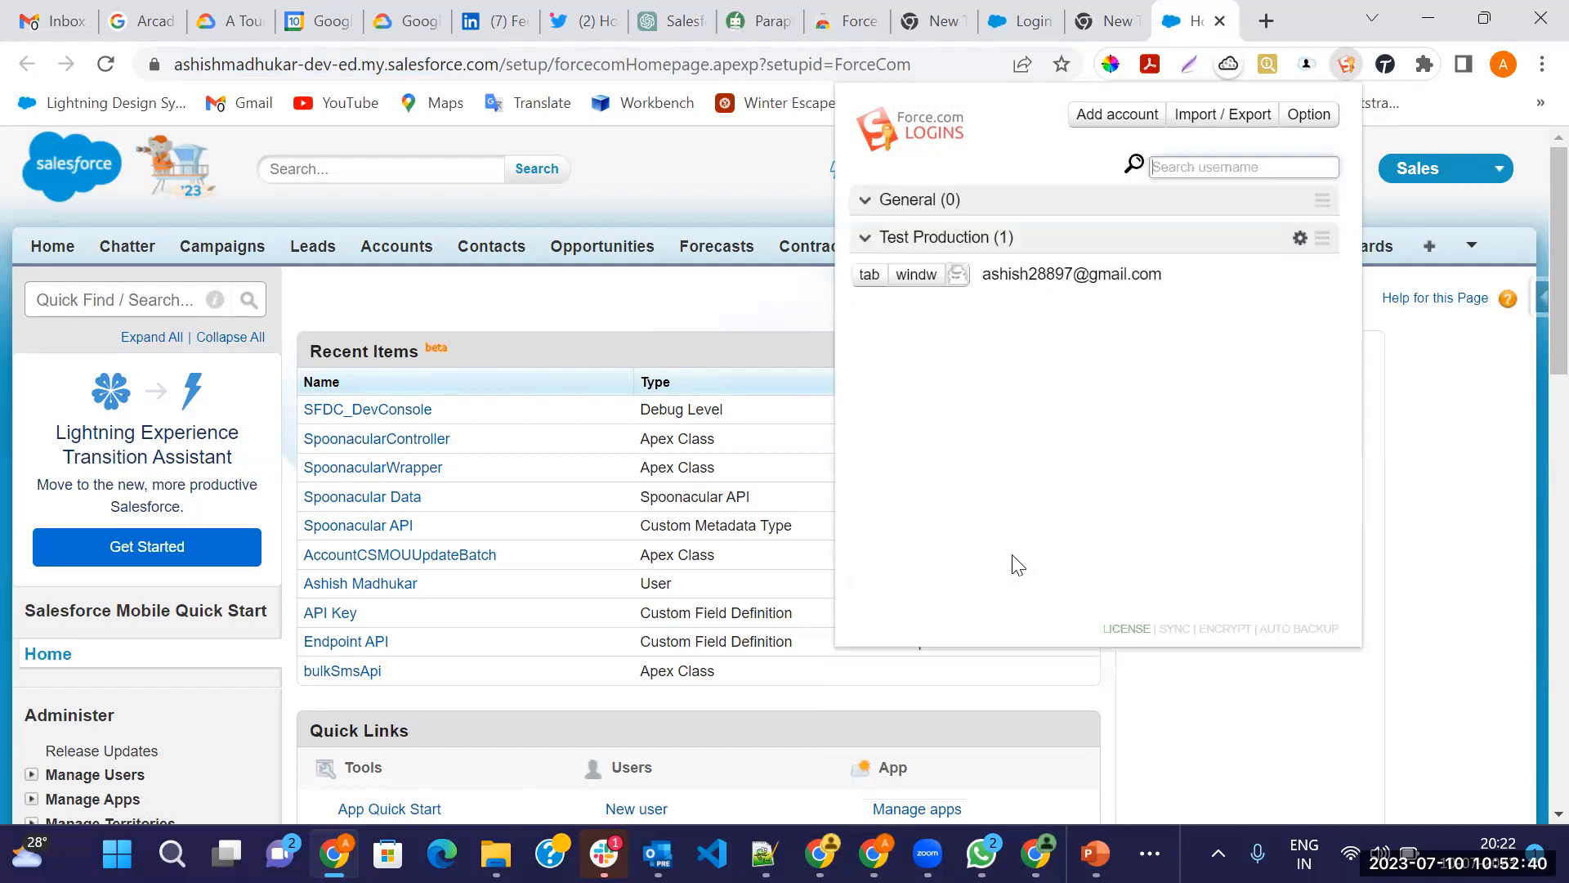
left_click(684, 301)
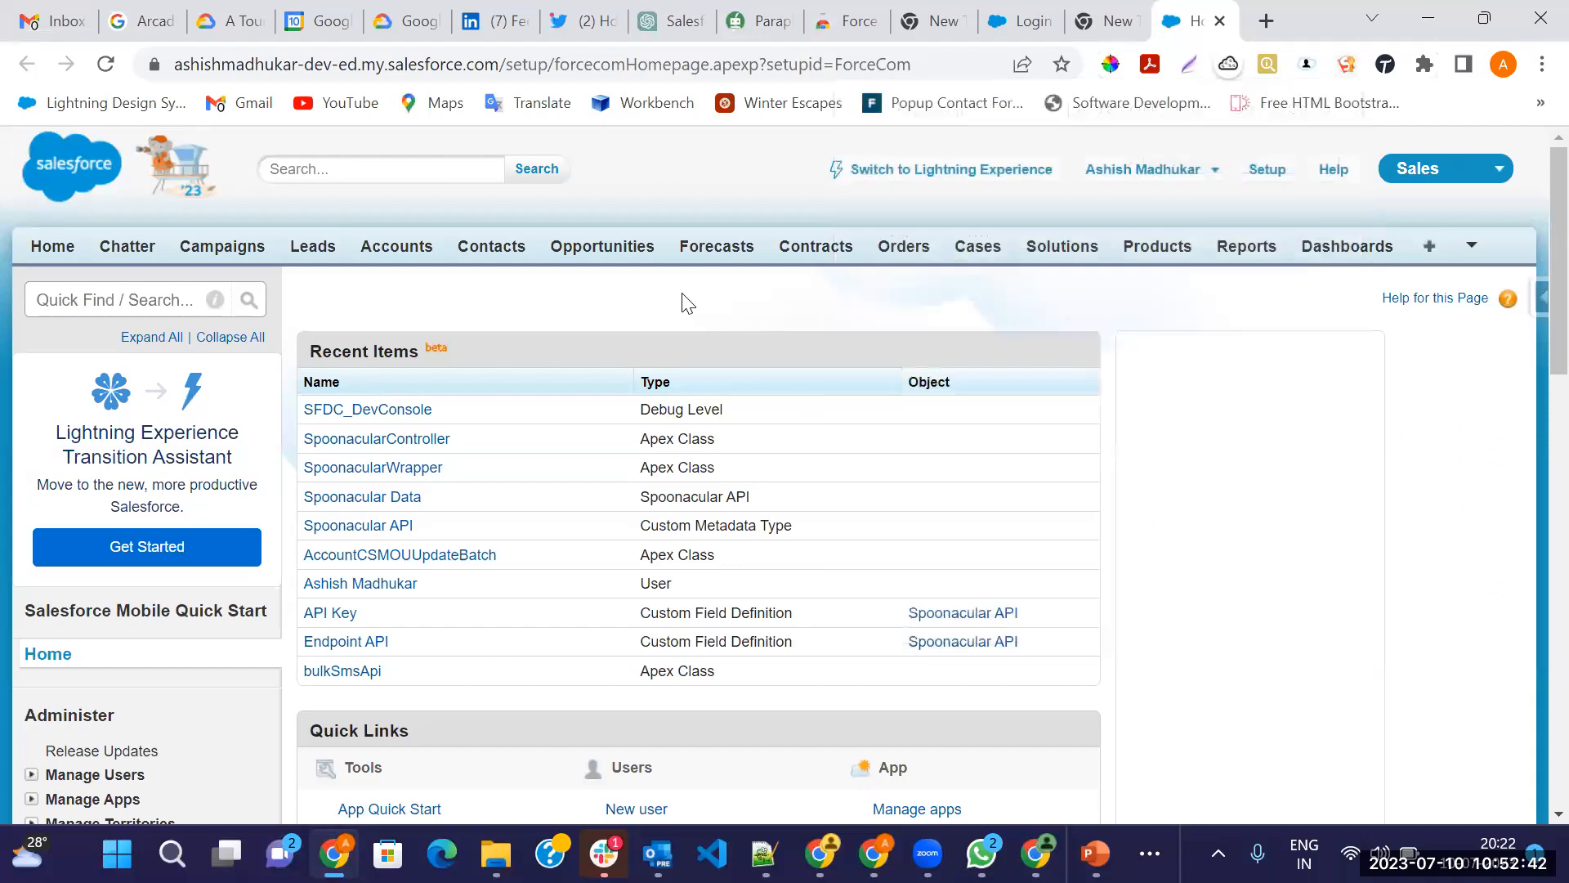